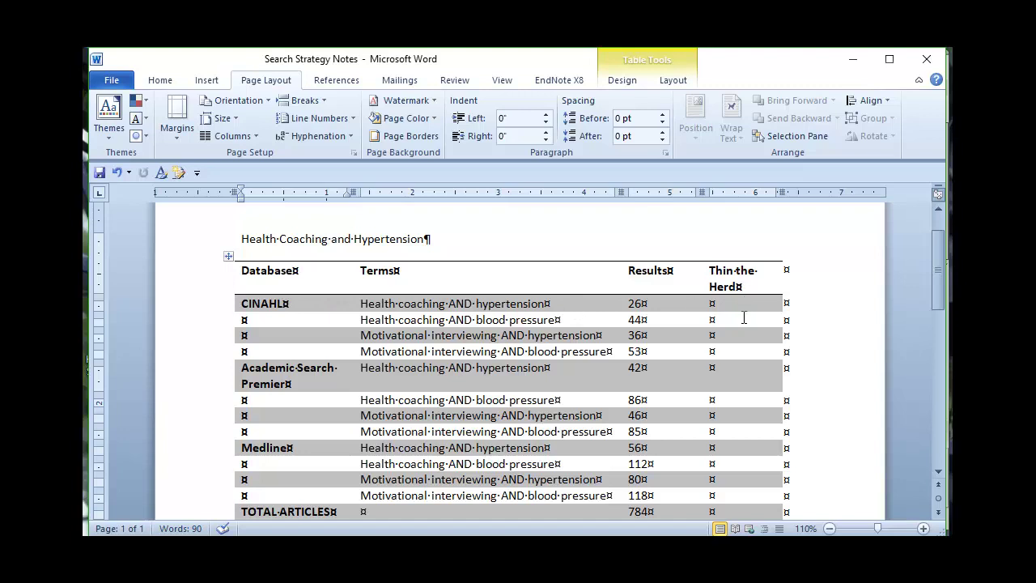
- Move the "Not in English Language" row directly below the TOTAL ARTICLES row, above "Eliminate Duplicates"
{"action": "scroll", "coordinate": [744, 301], "scroll_direction": "down", "scroll_amount": 4}
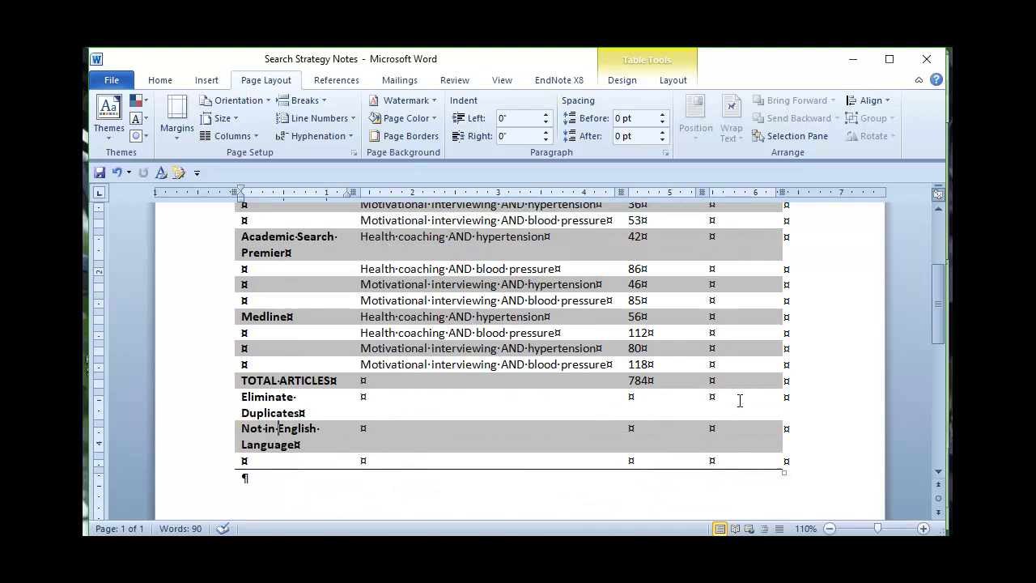
{"action": "left_click", "coordinate": [662, 380]}
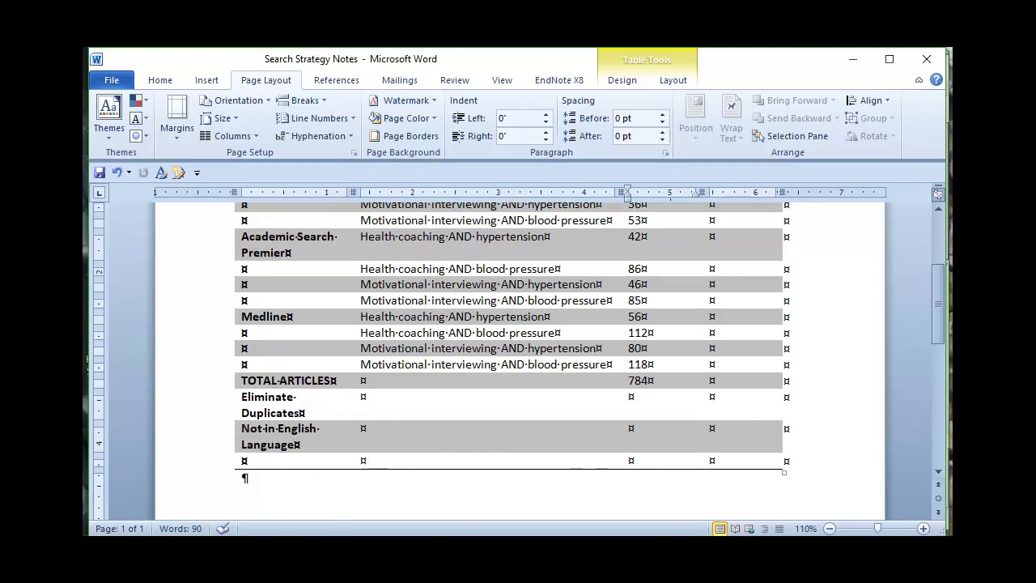
{"action": "left_click", "coordinate": [212, 441]}
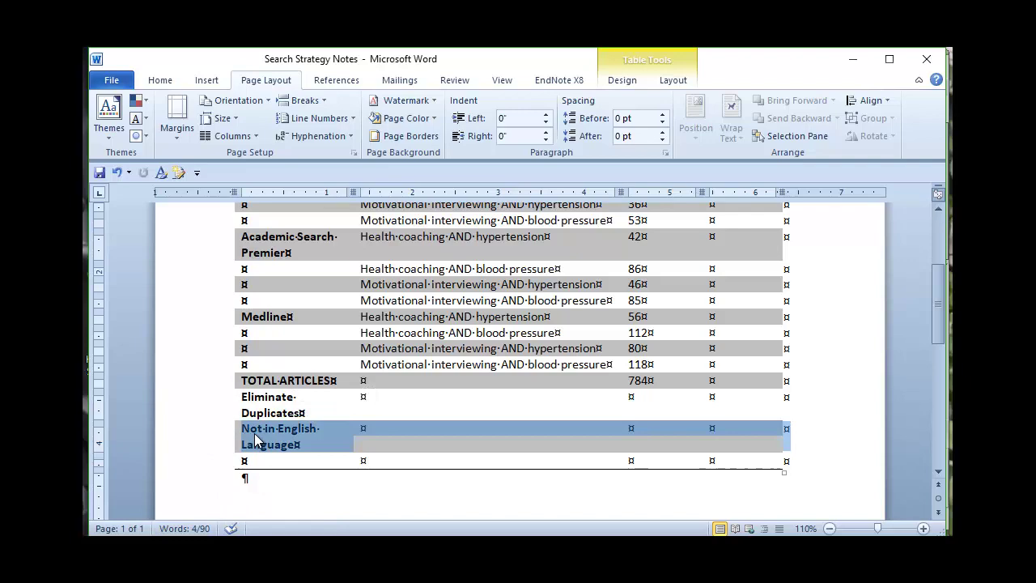
{"action": "left_click_drag", "start_coordinate": [256, 437], "coordinate": [241, 409]}
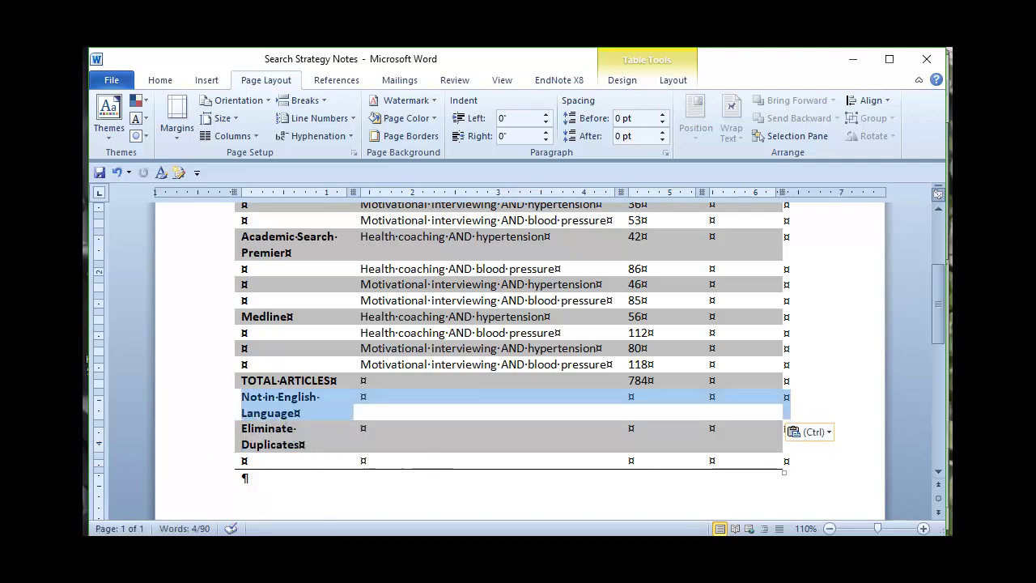
- Switch to EndNote and search the whole library for references whose Title field begins with "["
{"action": "key", "text": "alt+Tab"}
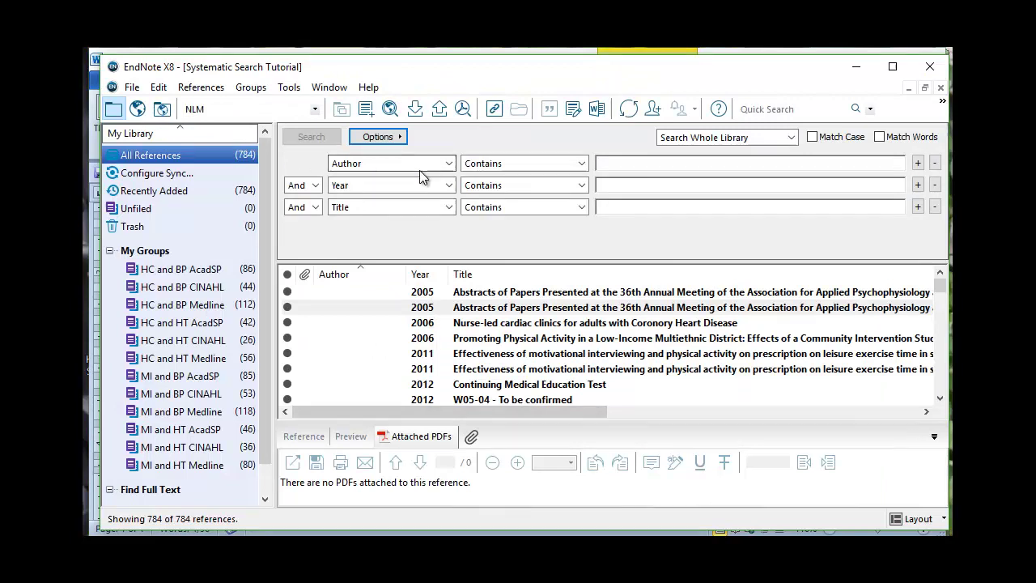
{"action": "left_click", "coordinate": [449, 164]}
{"action": "scroll", "coordinate": [445, 196], "scroll_direction": "up", "scroll_amount": 2}
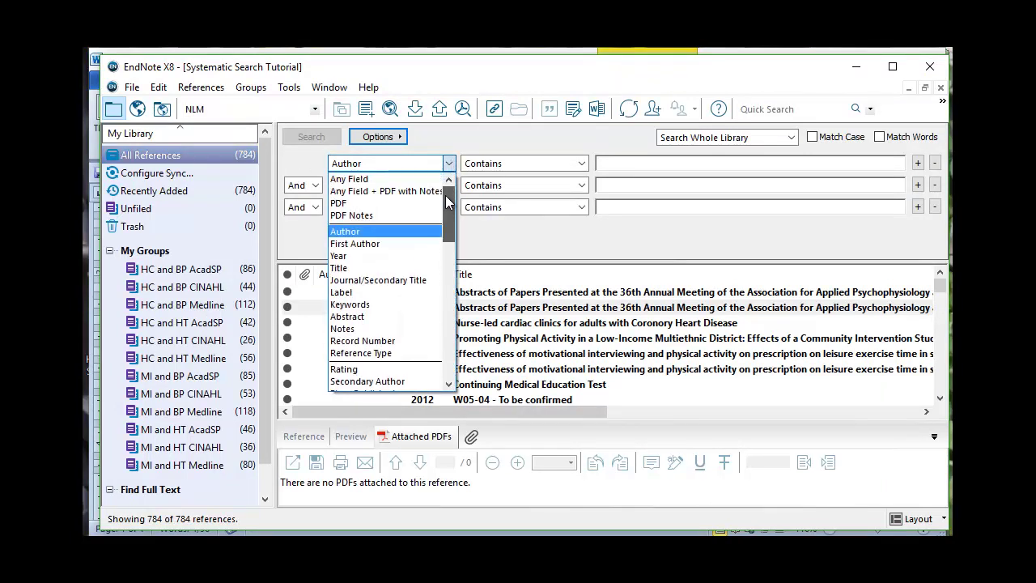
{"action": "left_click", "coordinate": [387, 268]}
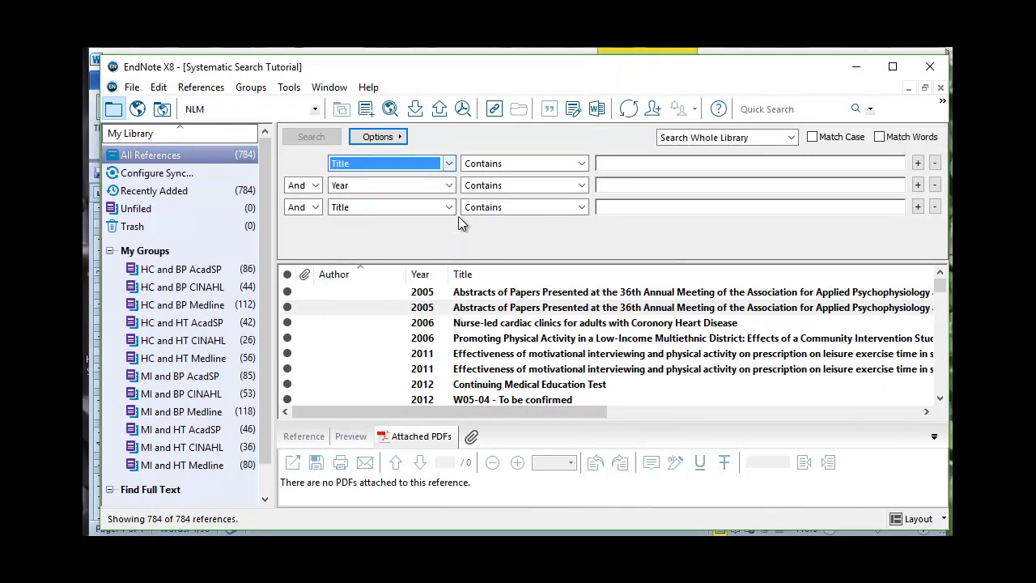
{"action": "left_click", "coordinate": [570, 165]}
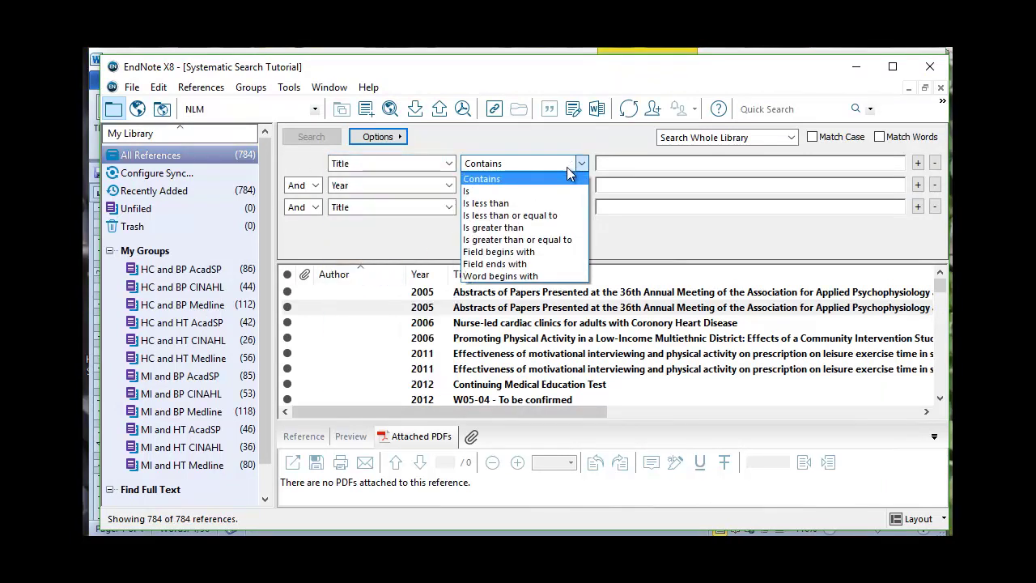
{"action": "left_click", "coordinate": [541, 253]}
{"action": "left_click", "coordinate": [633, 161]}
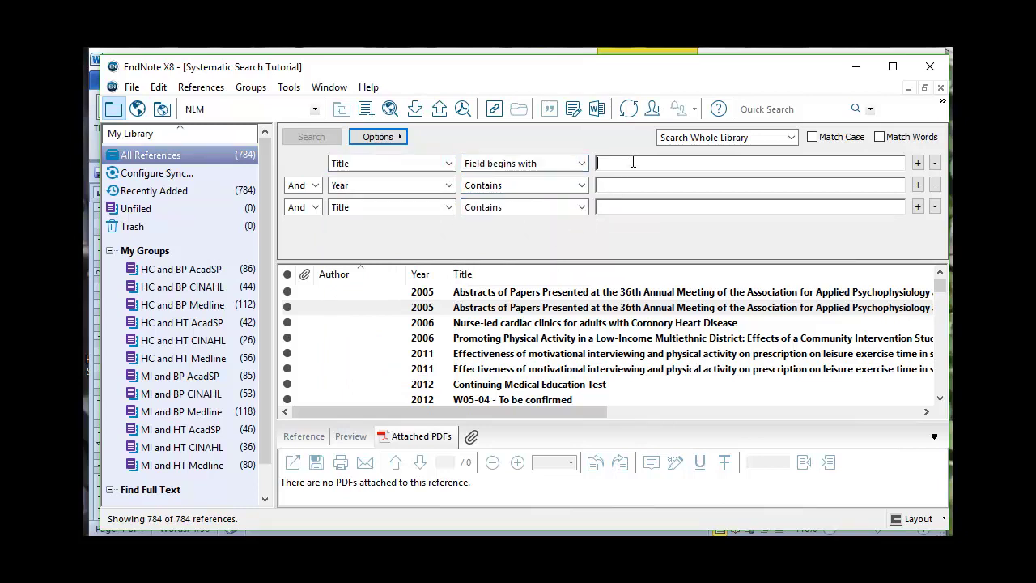
{"action": "type", "text": "["}
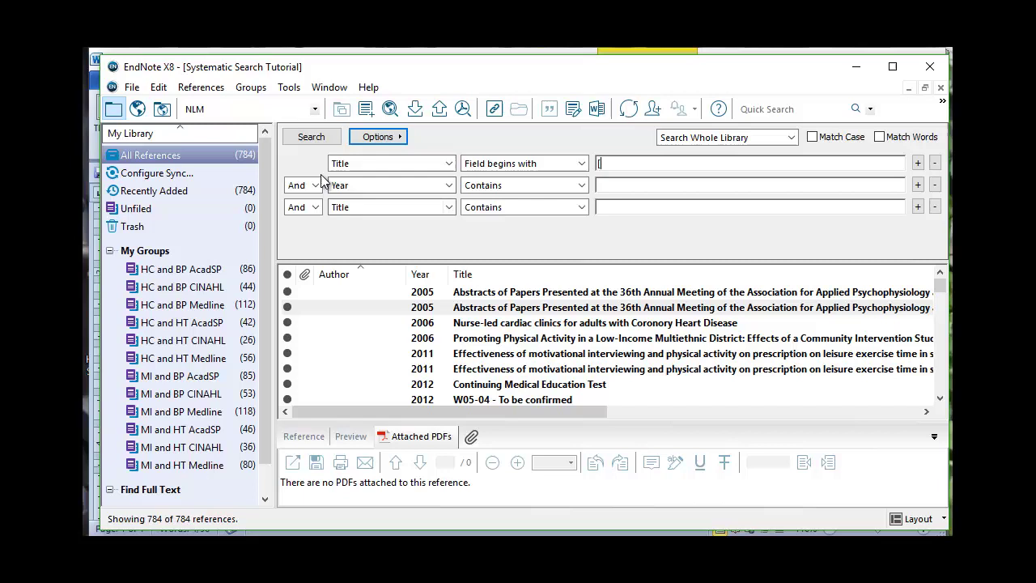
{"action": "left_click", "coordinate": [318, 138]}
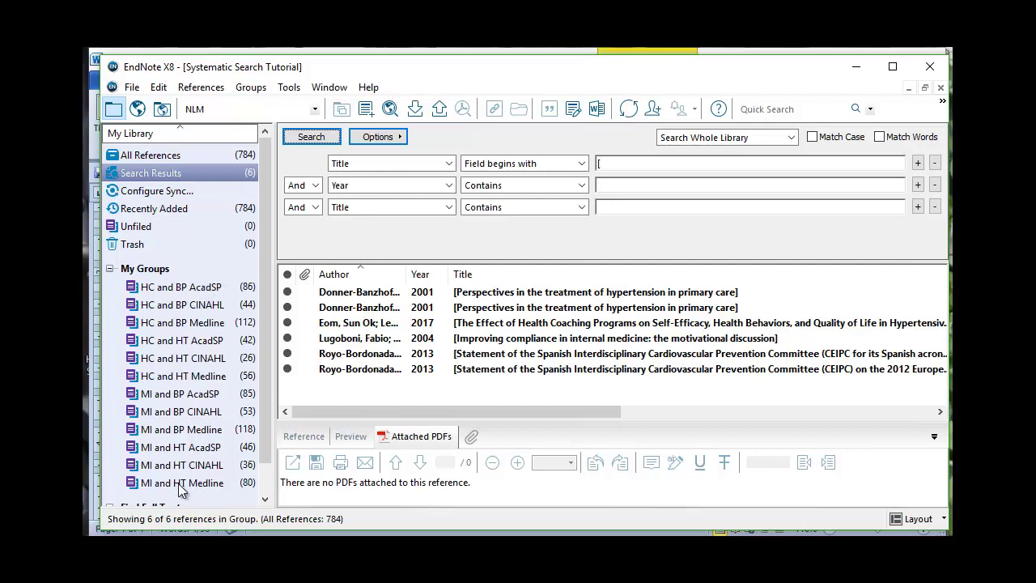
- Move all references found by the bracketed-title search to the Trash
{"action": "left_click_drag", "start_coordinate": [261, 386], "coordinate": [262, 409]}
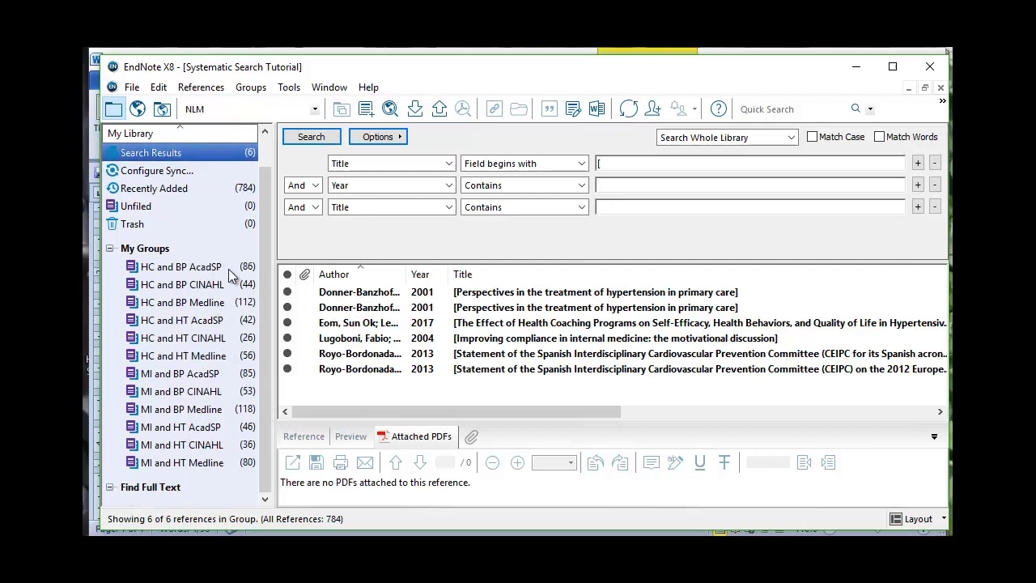
{"action": "left_click", "coordinate": [564, 300]}
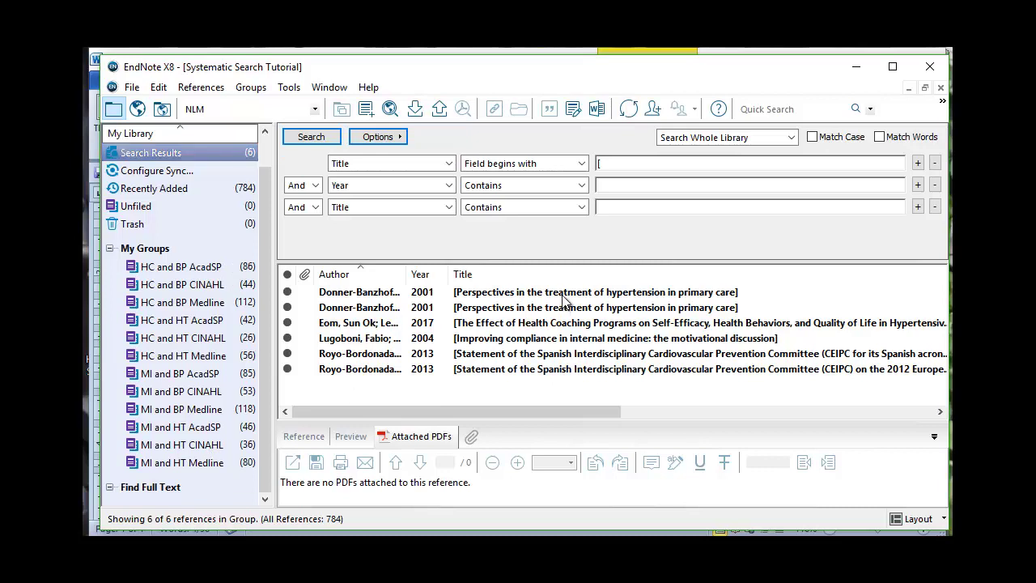
{"action": "left_click", "coordinate": [564, 296]}
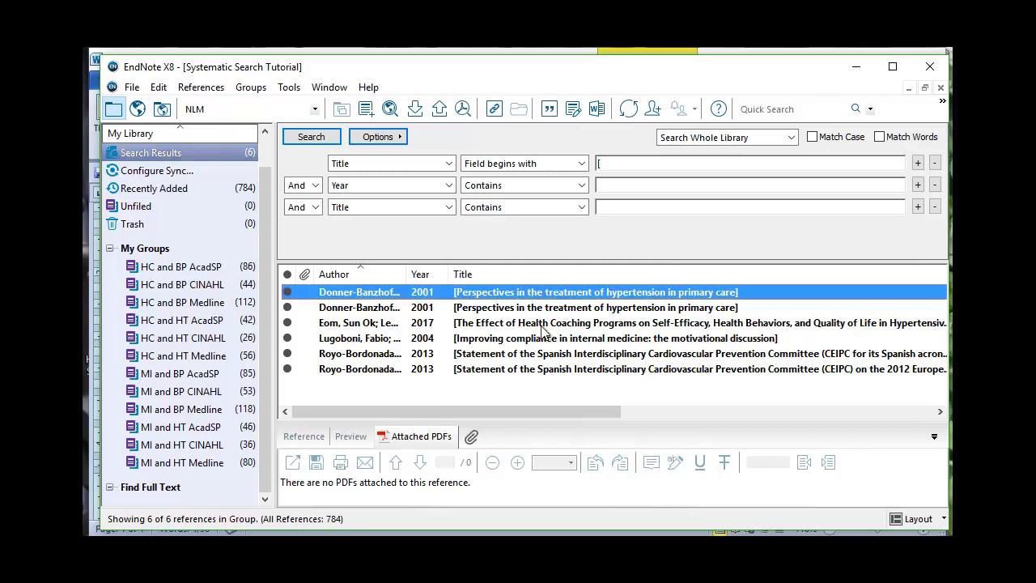
{"action": "left_click", "coordinate": [535, 368], "text": "shift"}
{"action": "right_click", "coordinate": [536, 369]}
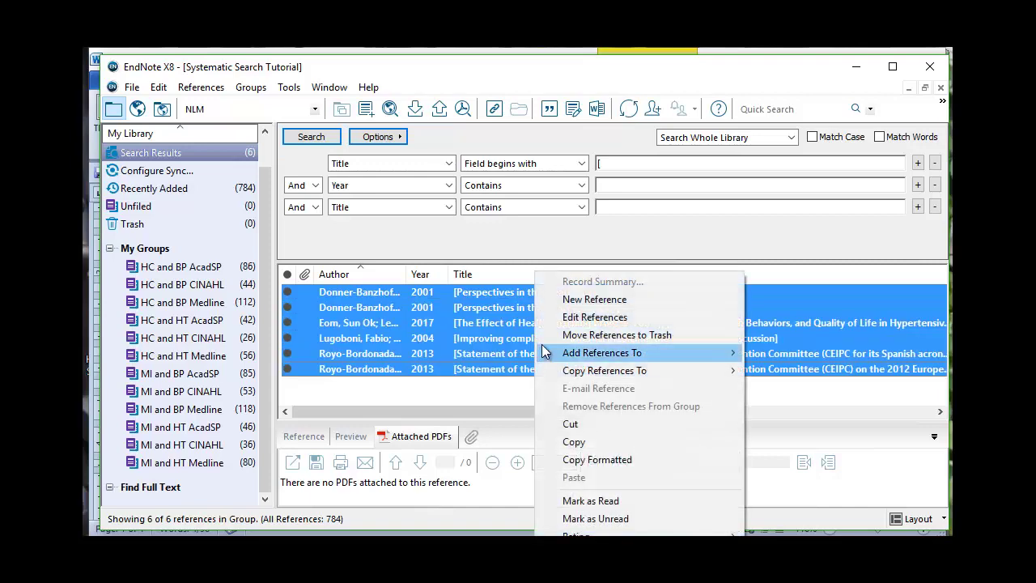
{"action": "left_click", "coordinate": [598, 337]}
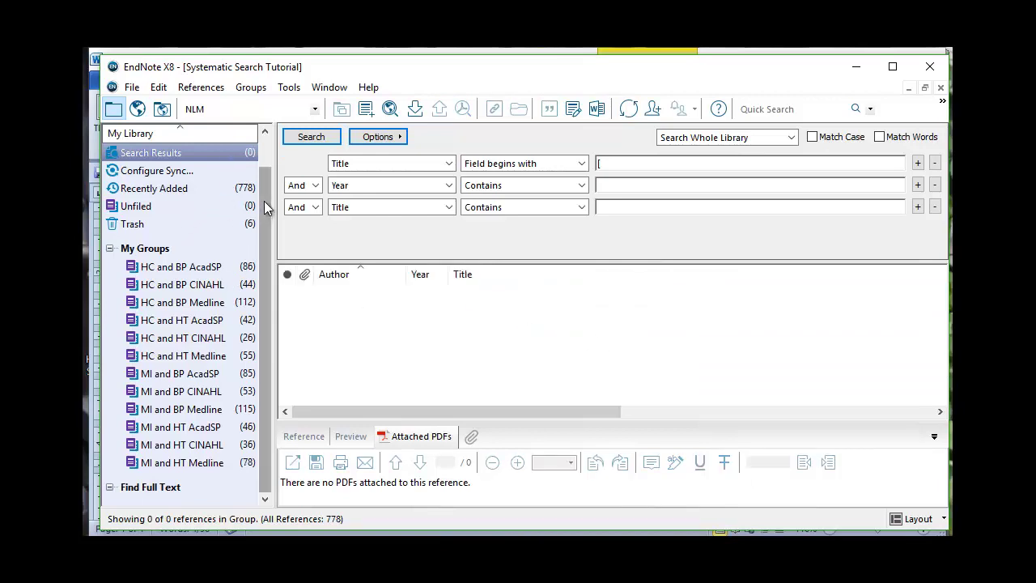
{"action": "left_click_drag", "start_coordinate": [267, 205], "coordinate": [270, 168]}
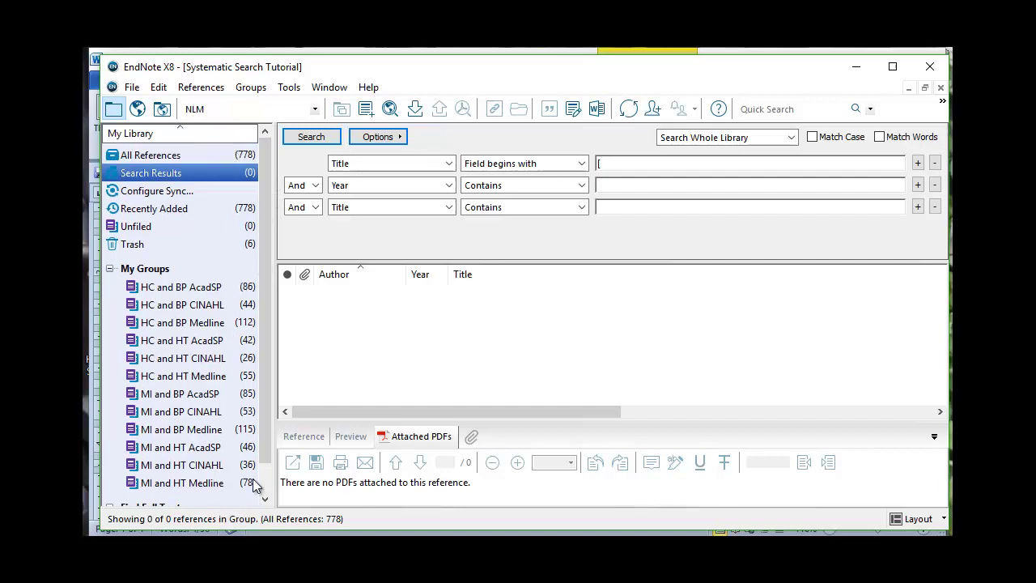
{"action": "left_click_drag", "start_coordinate": [264, 453], "coordinate": [264, 486]}
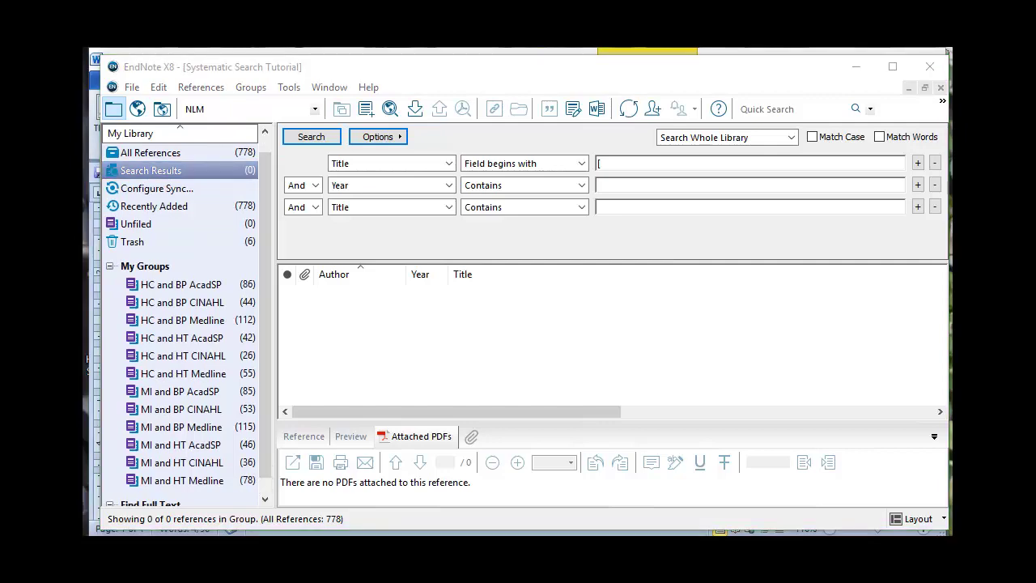
- Switch to Word and fill the "Not in English Language" row with 6 under Results and 778 under Thin the Herd
{"action": "scroll", "coordinate": [654, 366], "scroll_direction": "up", "scroll_amount": 3}
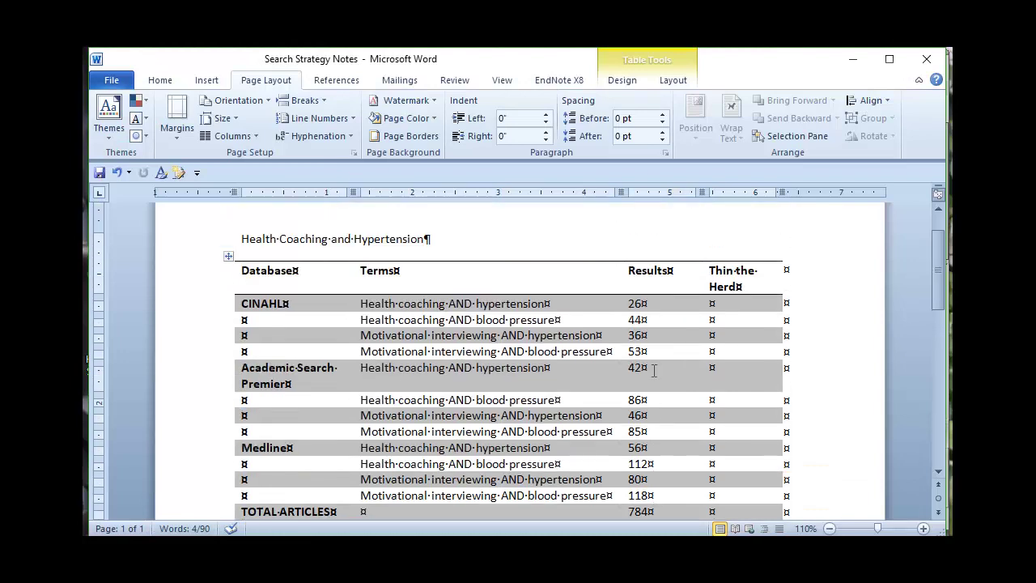
{"action": "scroll", "coordinate": [654, 371], "scroll_direction": "down", "scroll_amount": 1}
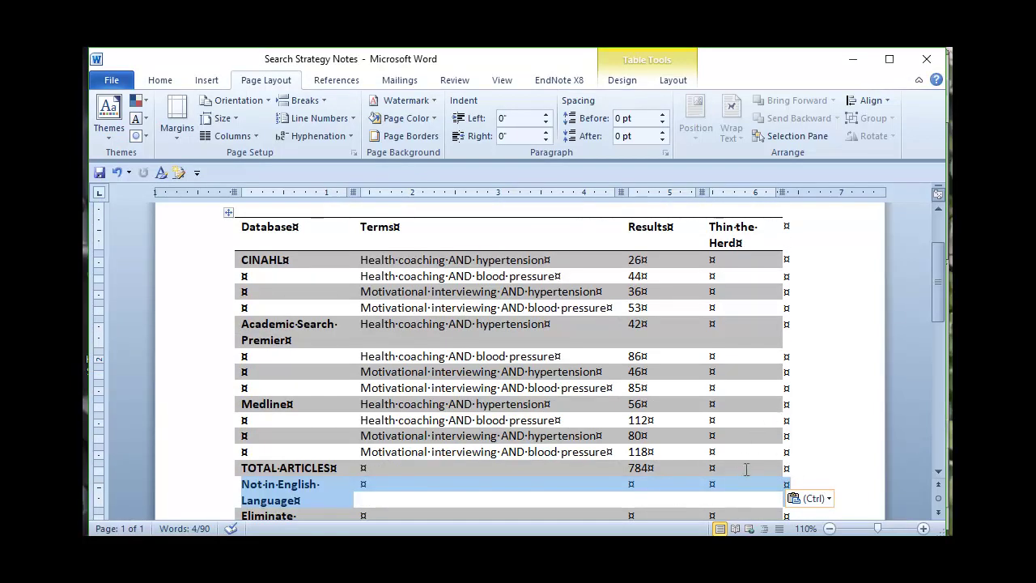
{"action": "left_click", "coordinate": [662, 481]}
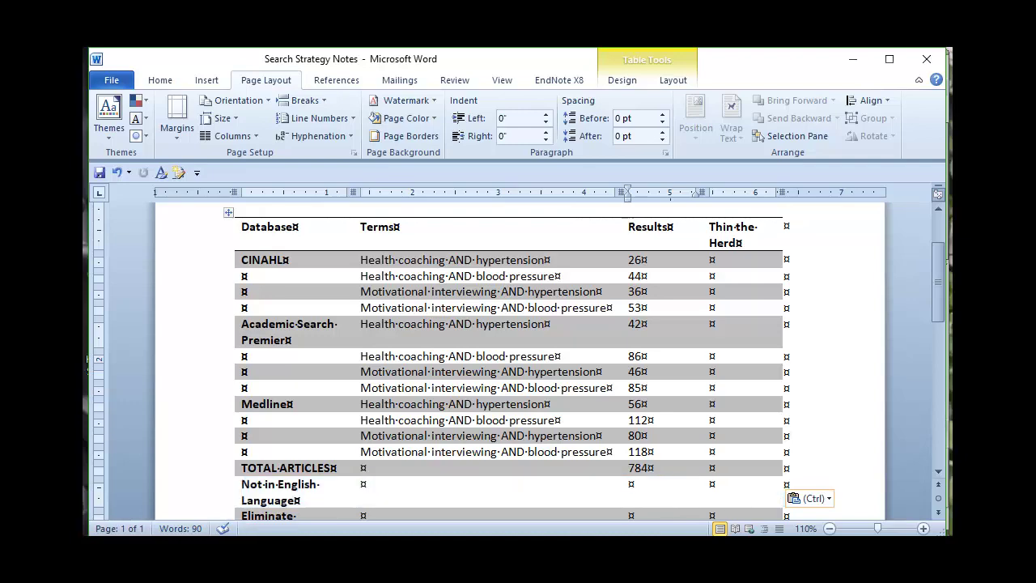
{"action": "key", "text": "alt+Tab"}
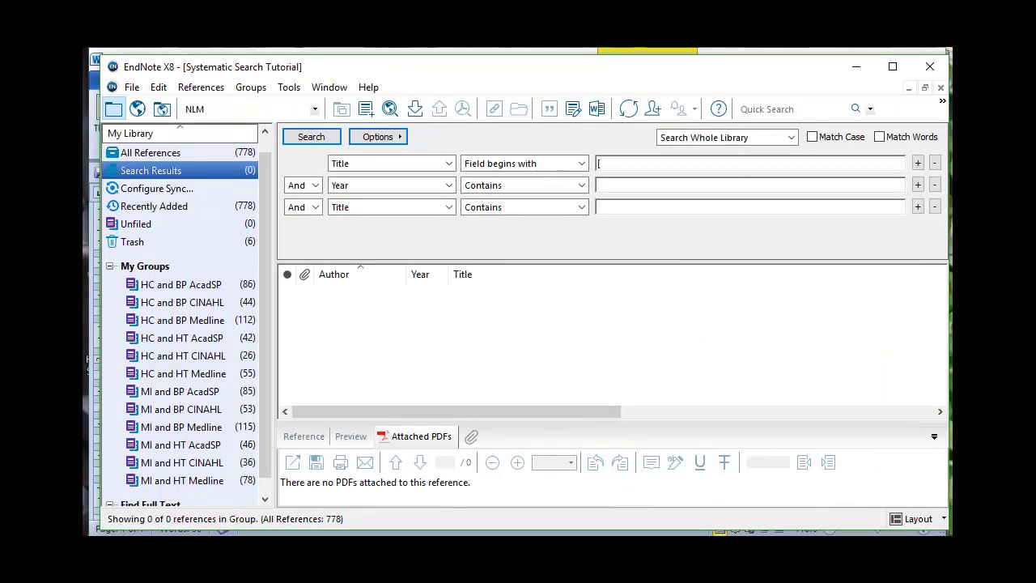
{"action": "key", "text": "alt+Tab"}
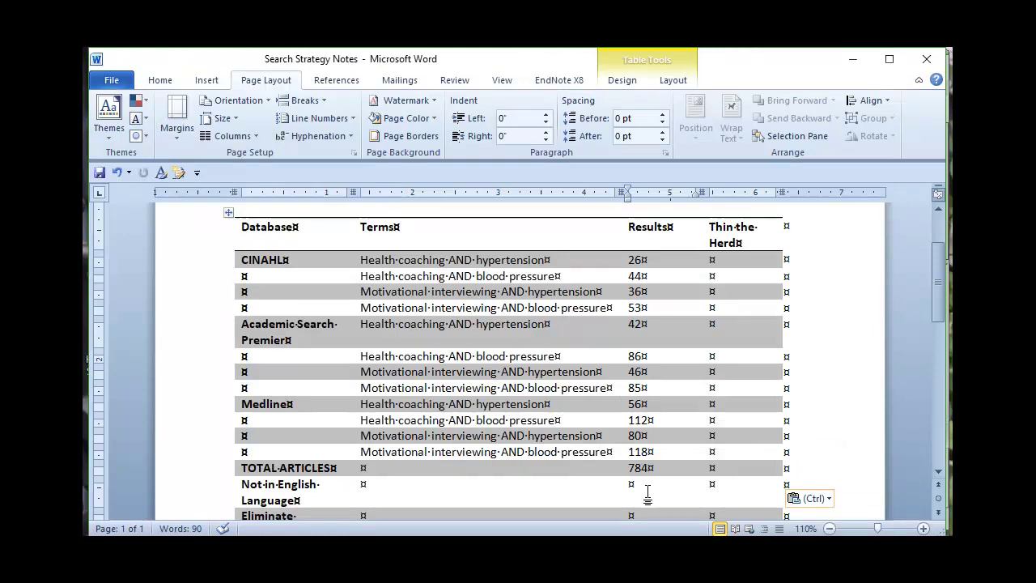
{"action": "key", "text": "Tab"}
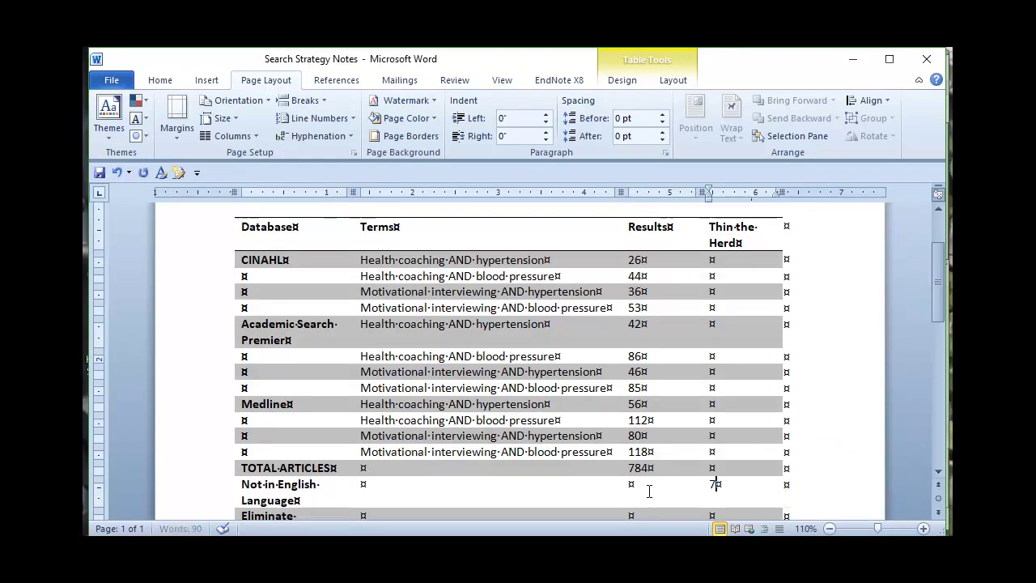
{"action": "type", "text": "778"}
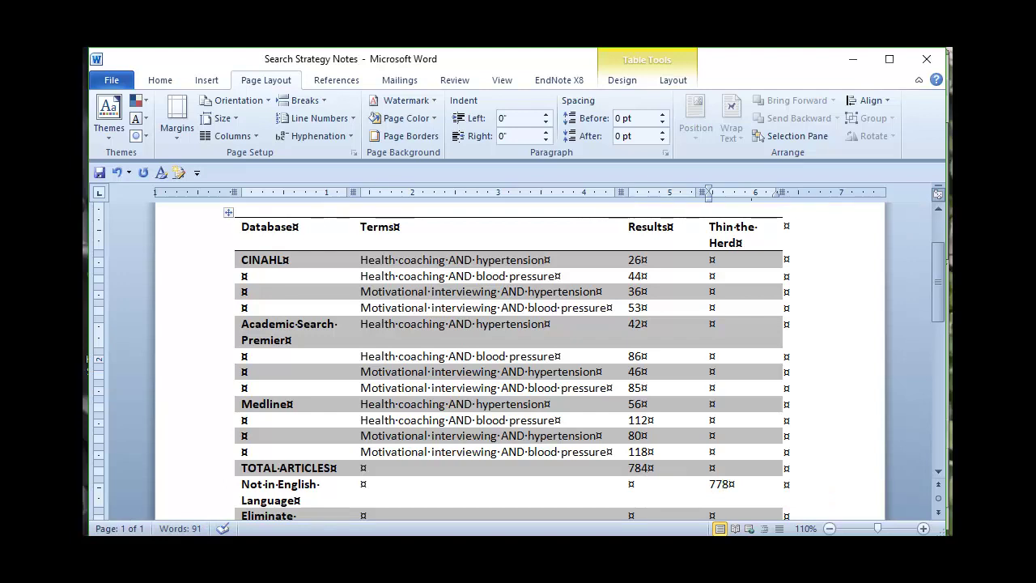
{"action": "left_click", "coordinate": [670, 489]}
{"action": "type", "text": "6"}
{"action": "scroll", "coordinate": [671, 489], "scroll_direction": "down", "scroll_amount": 1}
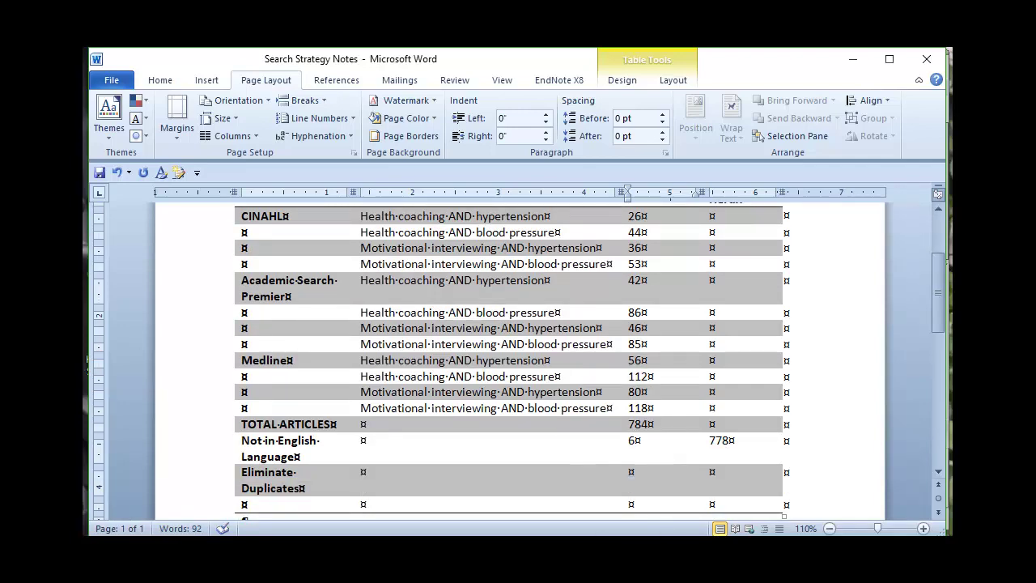
- Switch back to EndNote, show all references, and set the first search criterion's field to Any Field
{"action": "key", "text": "alt+Tab"}
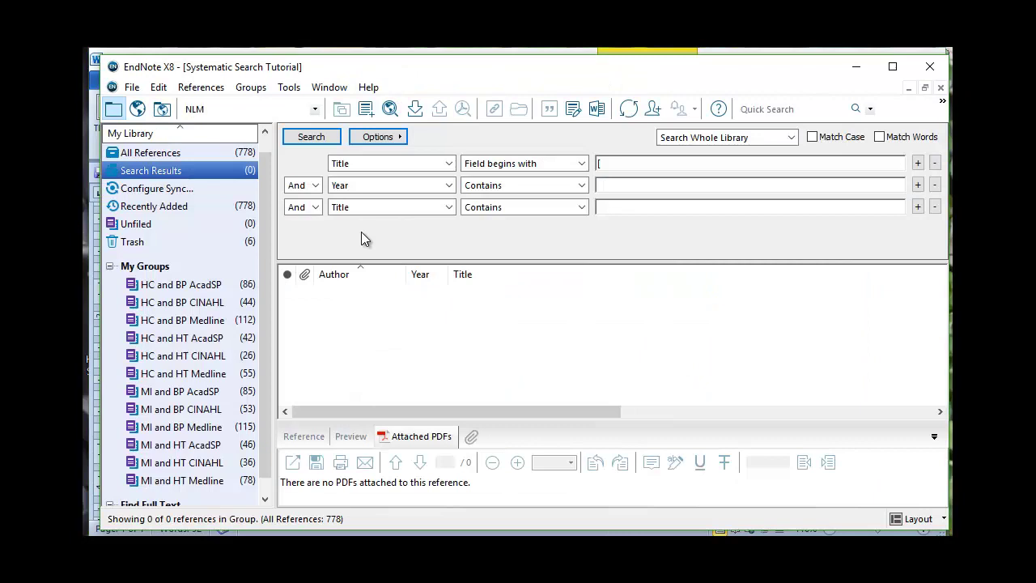
{"action": "left_click", "coordinate": [185, 158]}
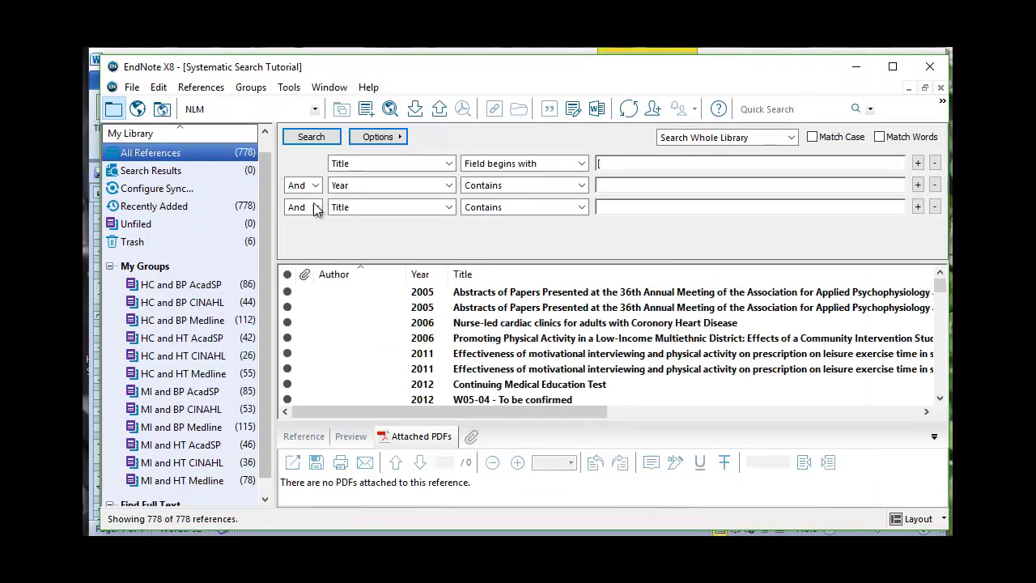
{"action": "left_click", "coordinate": [559, 165]}
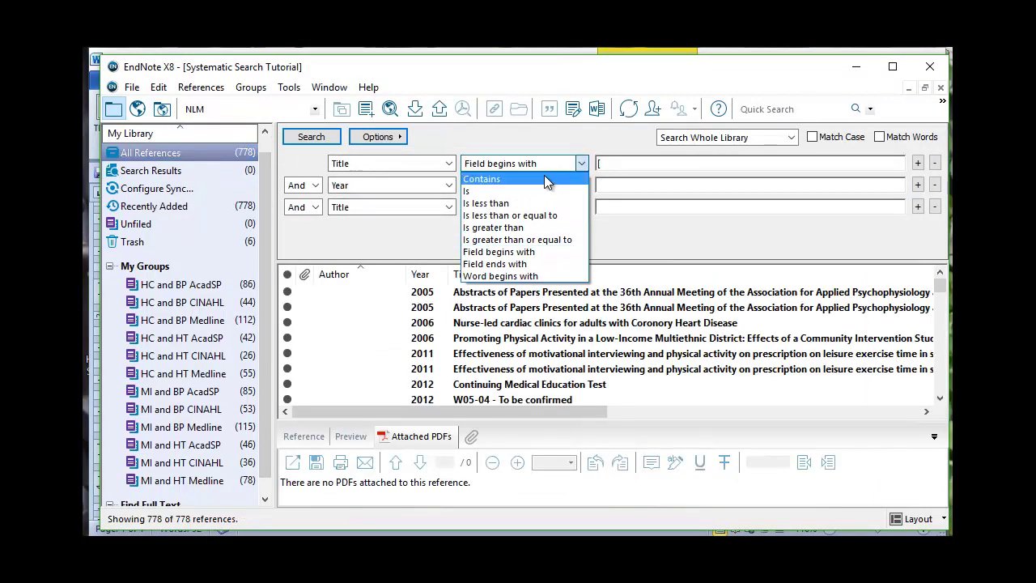
{"action": "left_click", "coordinate": [364, 163]}
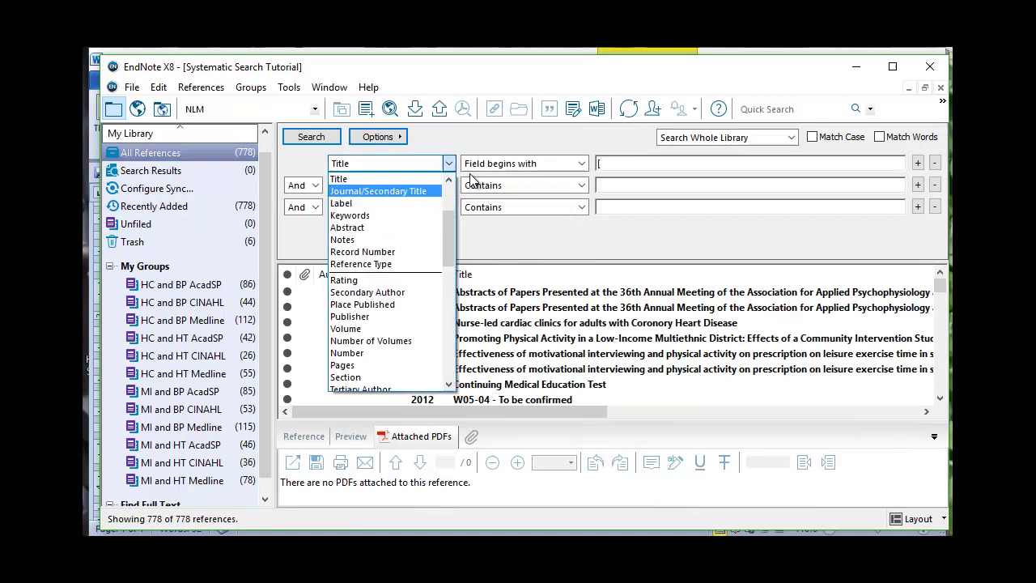
{"action": "scroll", "coordinate": [442, 234], "scroll_direction": "up", "scroll_amount": 3}
{"action": "left_click", "coordinate": [388, 191]}
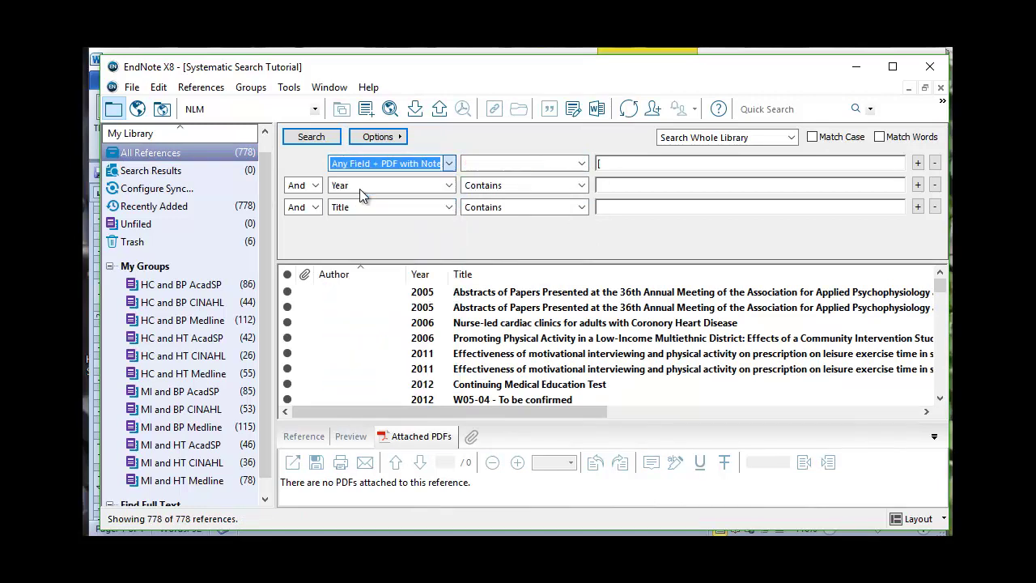
{"action": "left_click", "coordinate": [449, 163]}
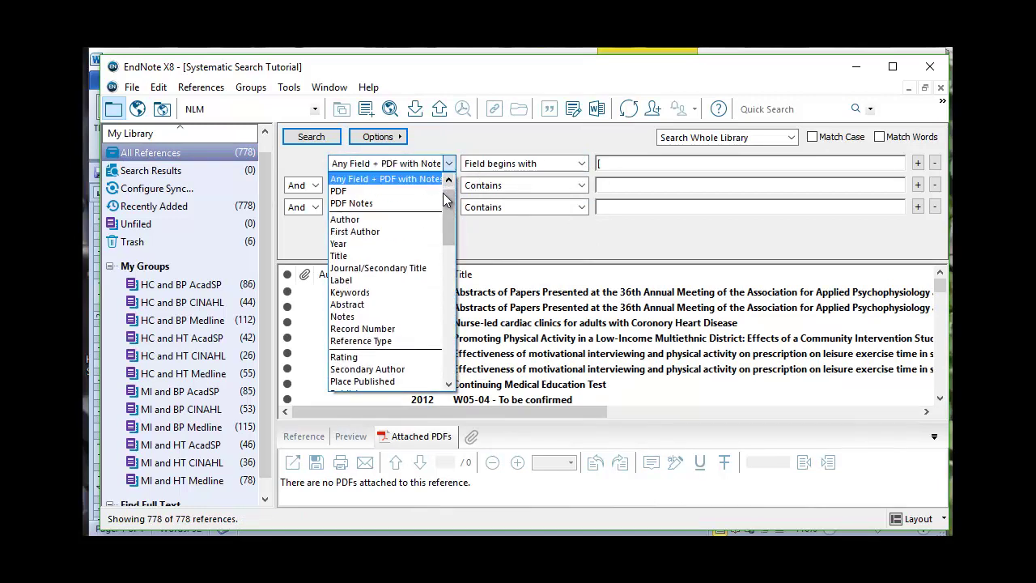
{"action": "left_click", "coordinate": [449, 181]}
{"action": "left_click", "coordinate": [414, 179]}
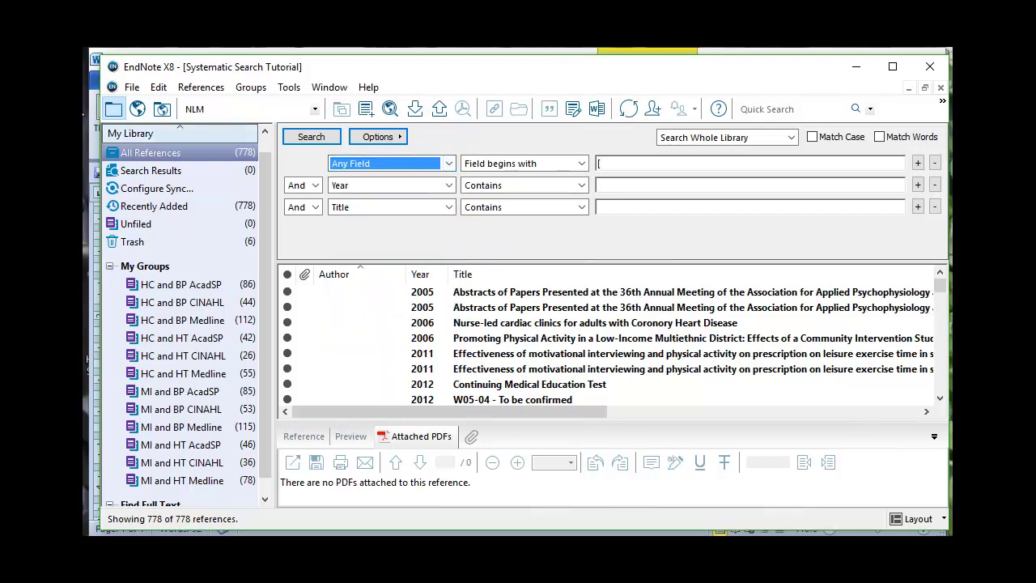
- Run Find Duplicates on all references and move the comparison dialog to show both records
{"action": "left_click", "coordinate": [201, 87]}
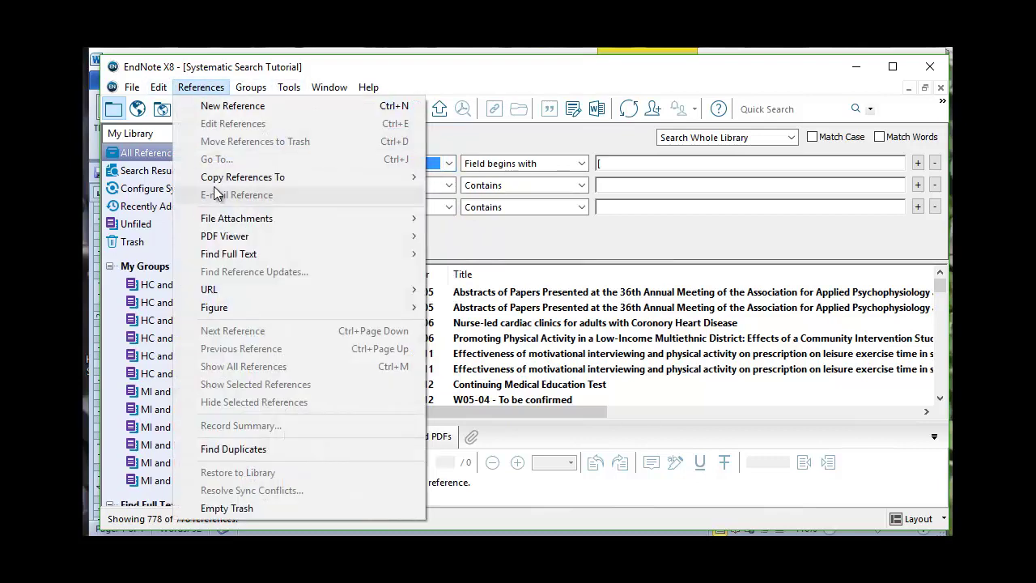
{"action": "left_click", "coordinate": [240, 449]}
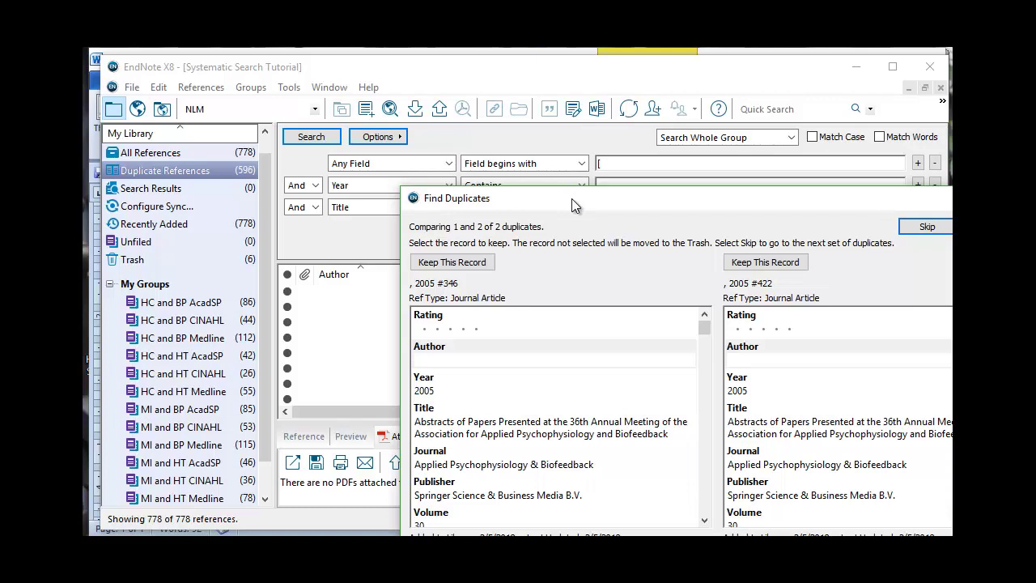
{"action": "left_click_drag", "start_coordinate": [571, 198], "coordinate": [462, 192]}
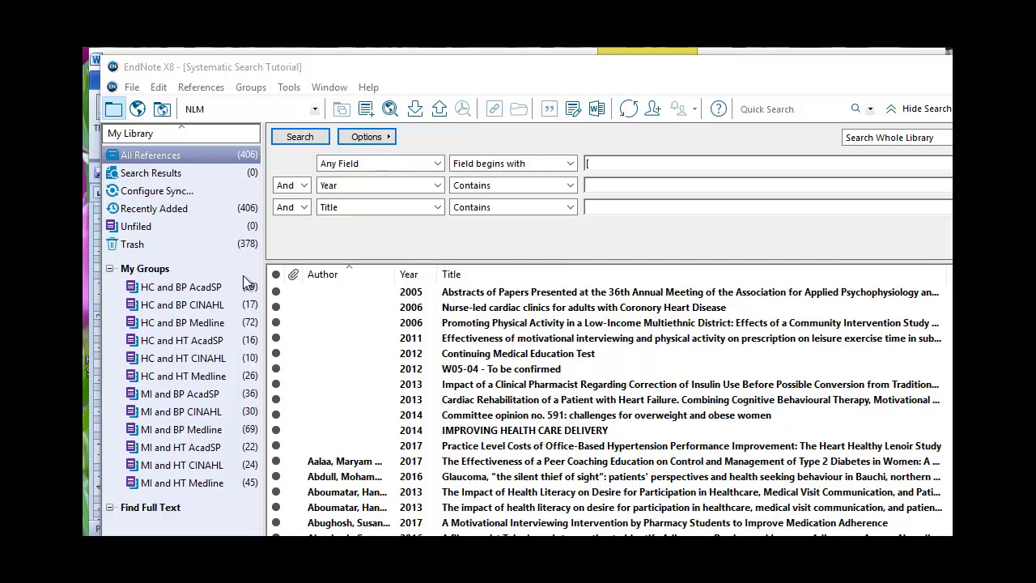
- Show all references, clear the "[" text from the first search criterion, and resize the window to fit the screen
{"action": "left_click", "coordinate": [212, 158]}
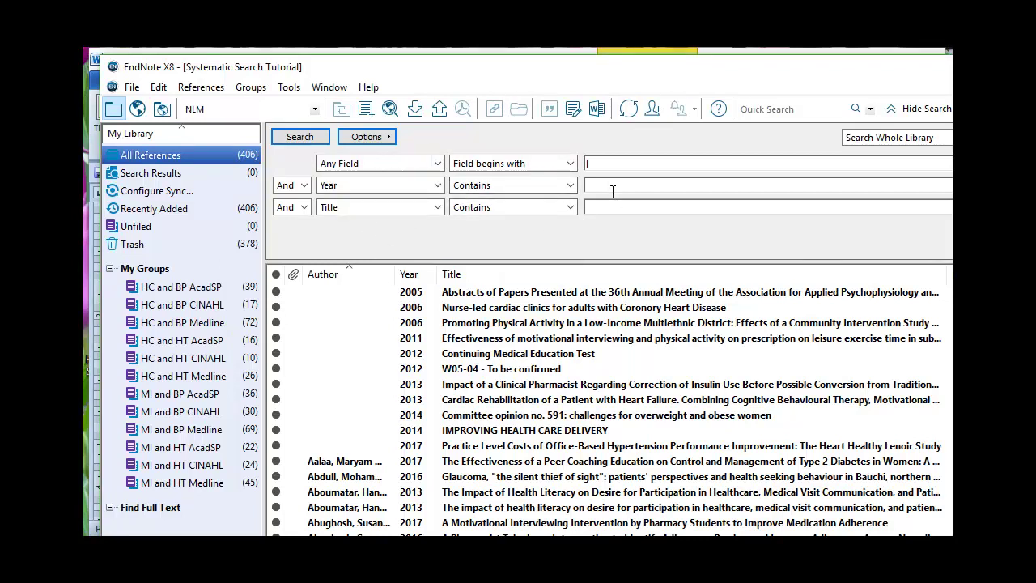
{"action": "left_click", "coordinate": [628, 163]}
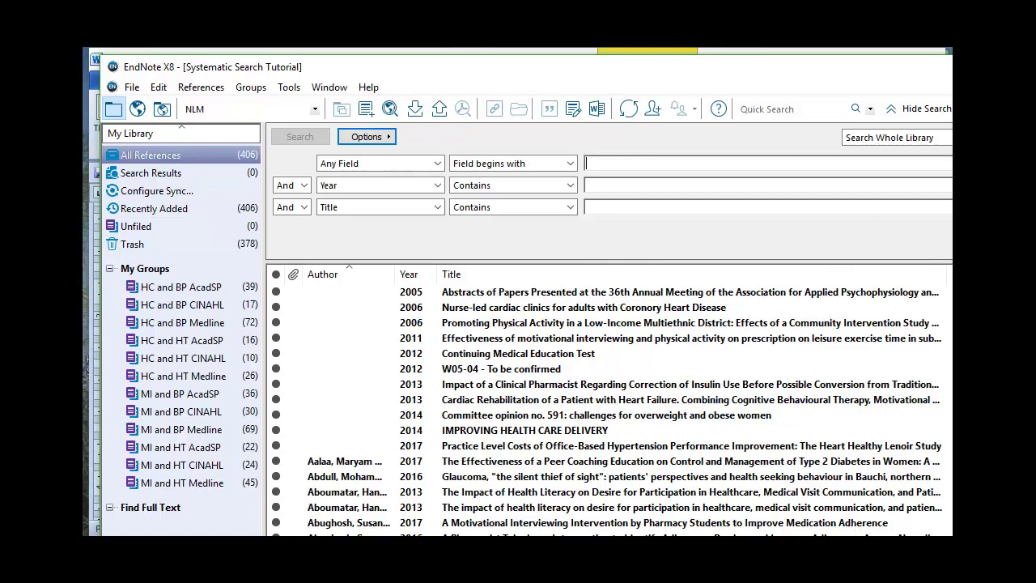
{"action": "mouse_move", "coordinate": [952, 535]}
{"action": "left_mouse_down"}
{"action": "mouse_move", "coordinate": [943, 526]}
{"action": "mouse_move", "coordinate": [952, 535]}
{"action": "left_mouse_up"}
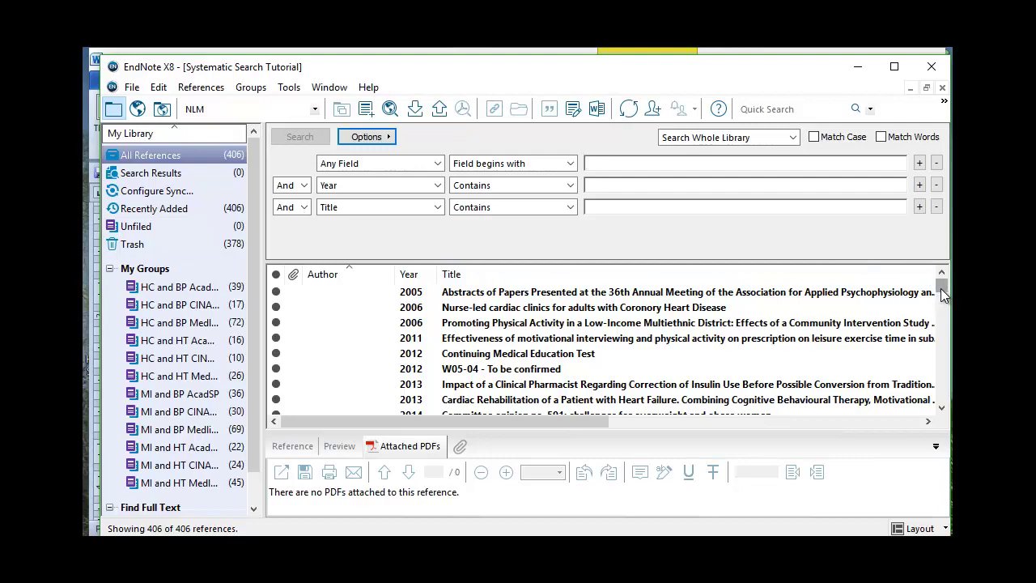
- Move the non-English 2015 reference at the end of the reference list to the Trash
{"action": "left_click_drag", "start_coordinate": [941, 293], "coordinate": [939, 411]}
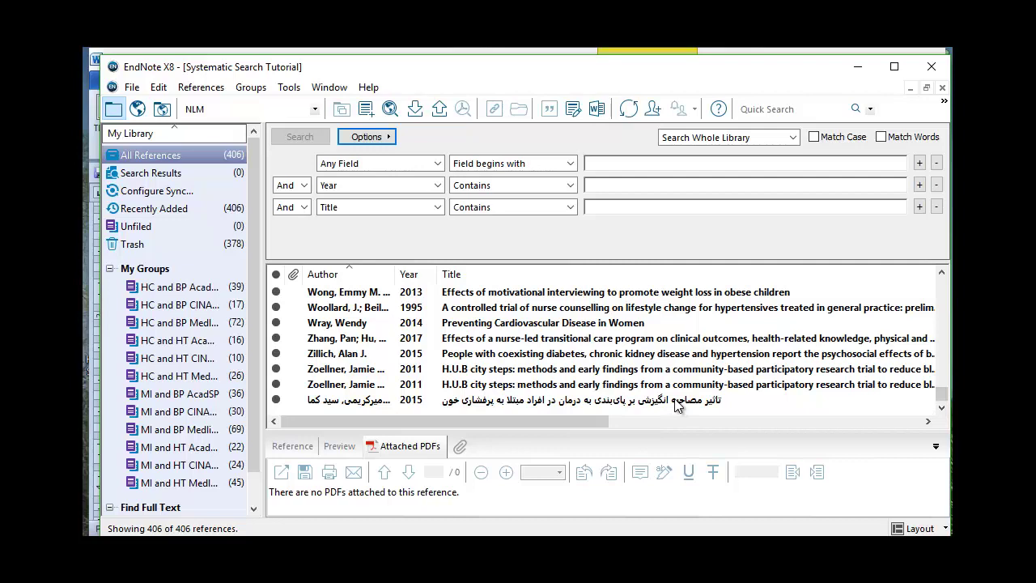
{"action": "left_click", "coordinate": [675, 399]}
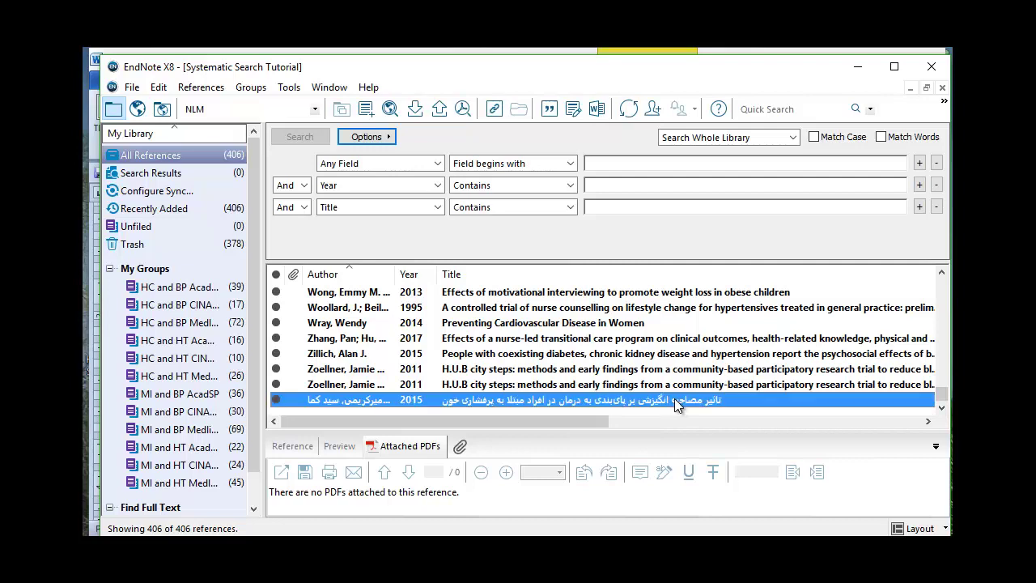
{"action": "right_click", "coordinate": [611, 402]}
{"action": "left_click", "coordinate": [689, 332]}
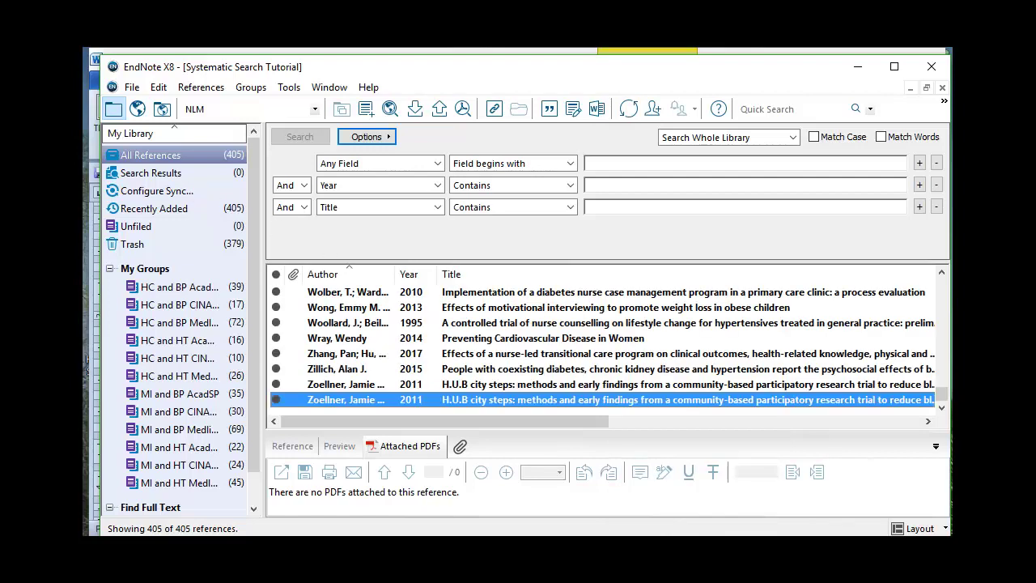
- Switch to Word and update the "Not in English Language" row to 7 under Results and 777 under Thin the Herd
{"action": "key", "text": "alt+Tab"}
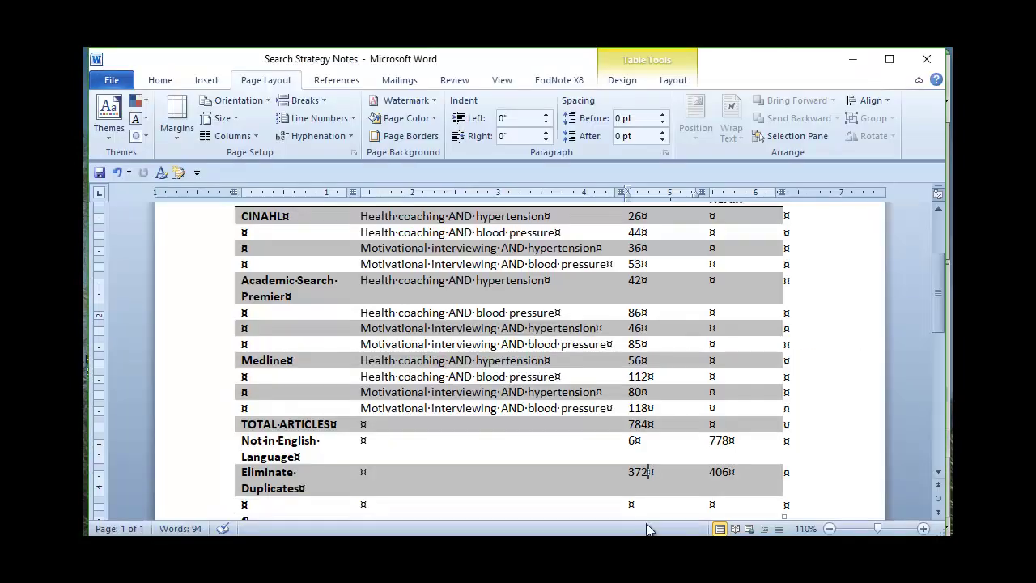
{"action": "double_click", "coordinate": [653, 446]}
{"action": "type", "text": "7"}
{"action": "left_click", "coordinate": [739, 445]}
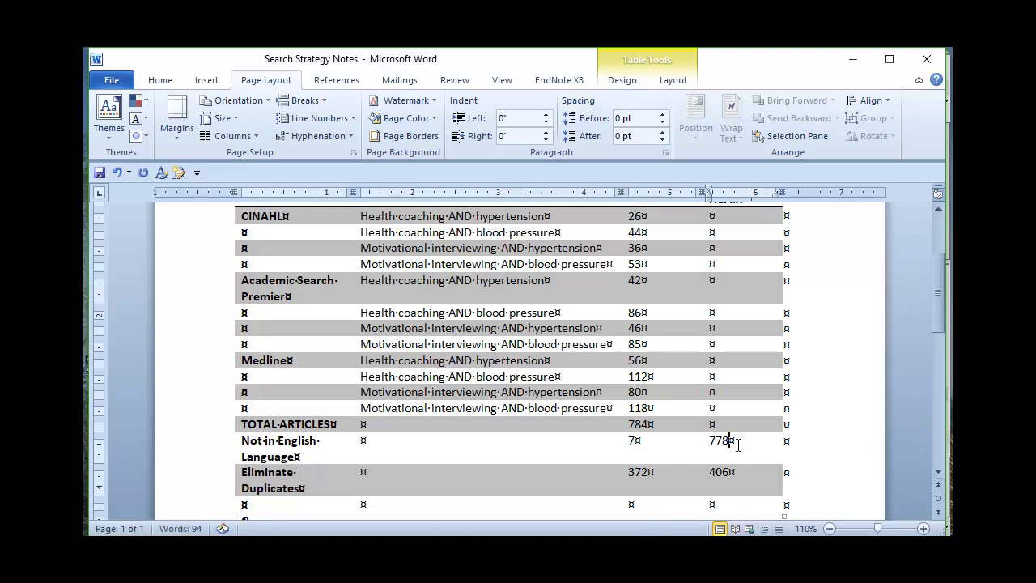
{"action": "key", "text": "BackSpace"}
{"action": "type", "text": "7"}
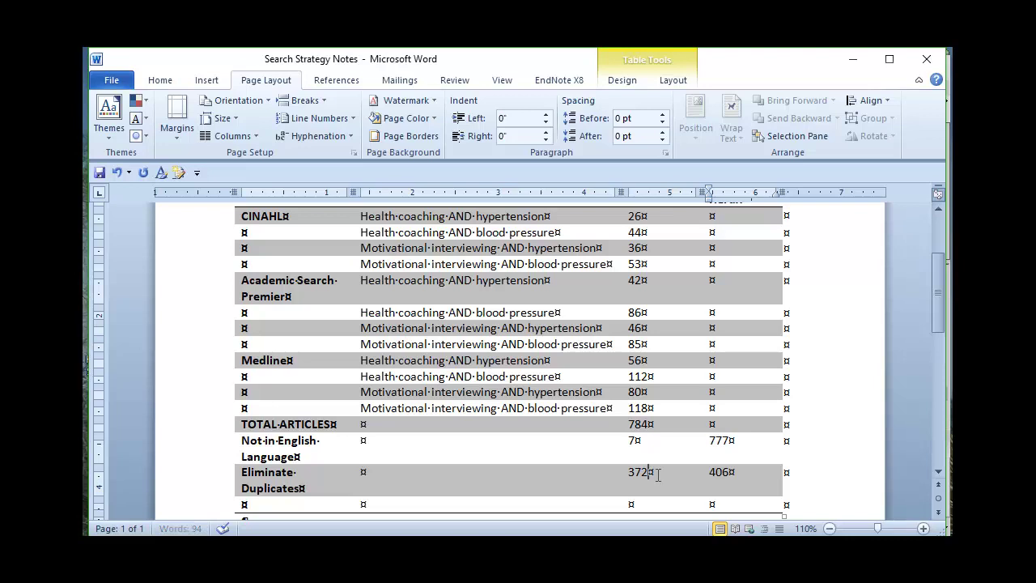
- Set the "Eliminate Duplicates" row to 371 under Results and 405 under Thin the Herd
{"action": "left_click", "coordinate": [658, 475]}
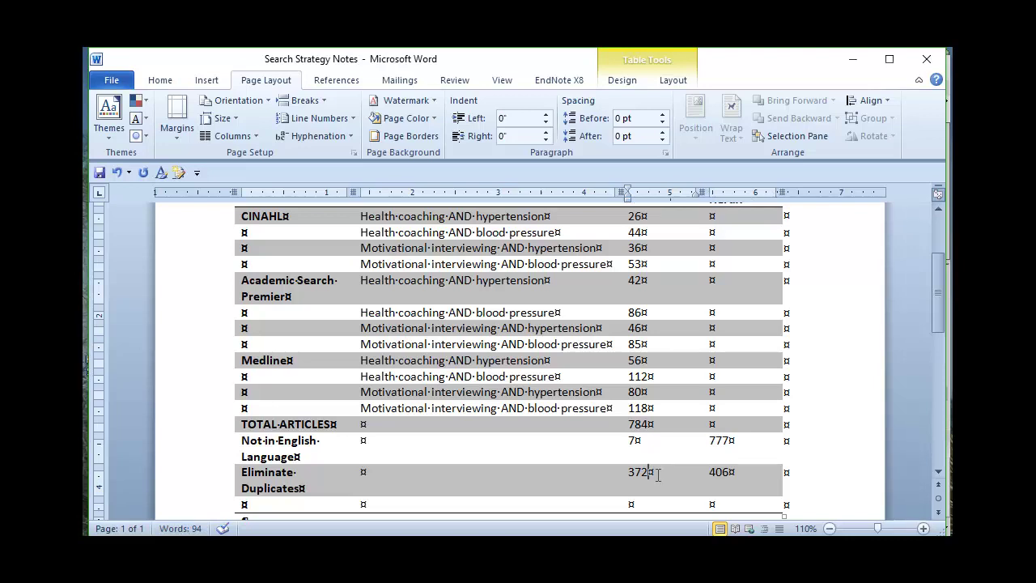
{"action": "key", "text": "BackSpace"}
{"action": "type", "text": "1"}
{"action": "left_click", "coordinate": [750, 473]}
{"action": "key", "text": "BackSpace"}
{"action": "type", "text": "5"}
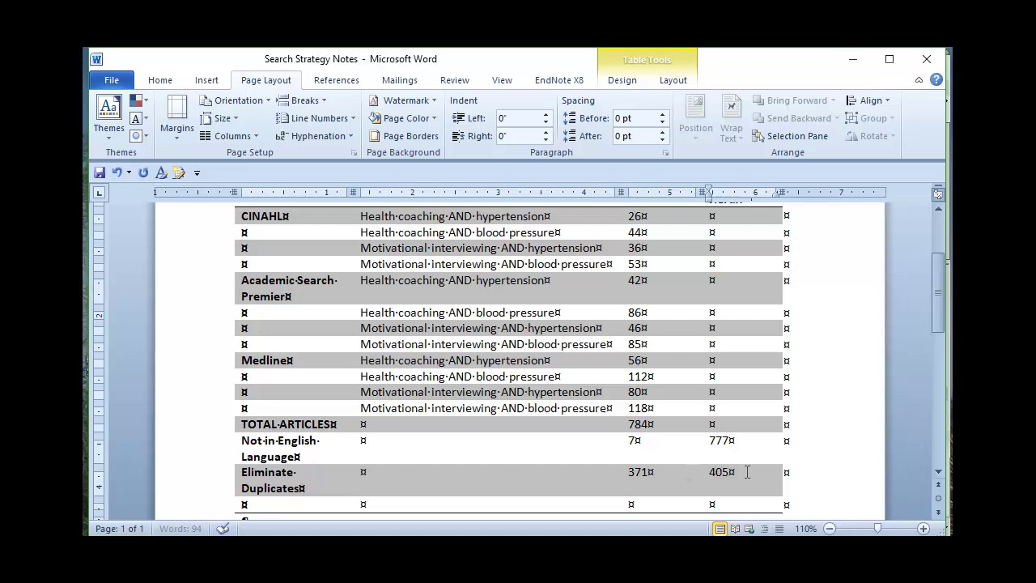
- Correct the Results count of the "Eliminate Duplicates" row to 372 and review the table's counts
{"action": "left_click", "coordinate": [652, 476]}
{"action": "key", "text": "BackSpace"}
{"action": "type", "text": "2"}
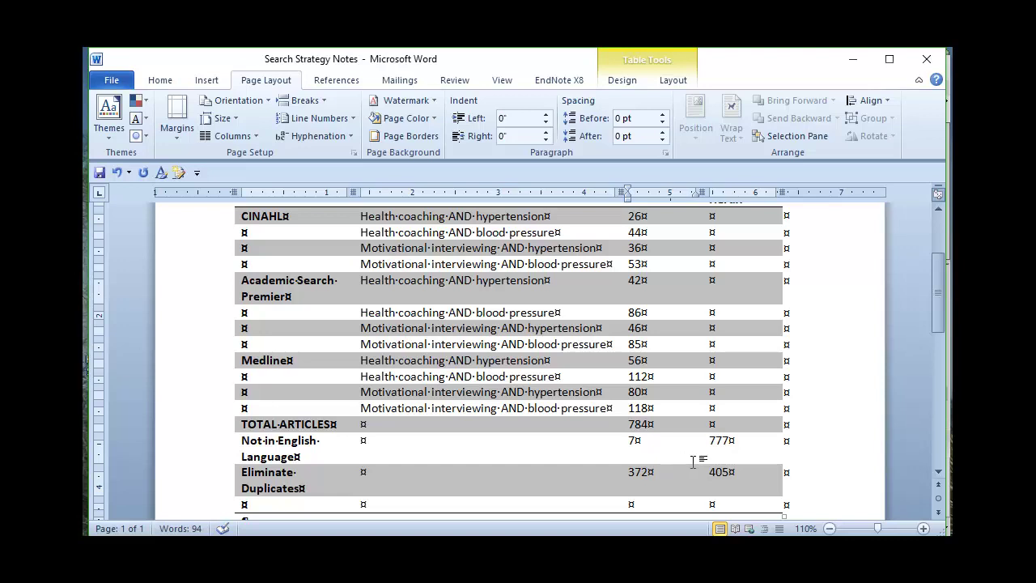
{"action": "left_click", "coordinate": [742, 473]}
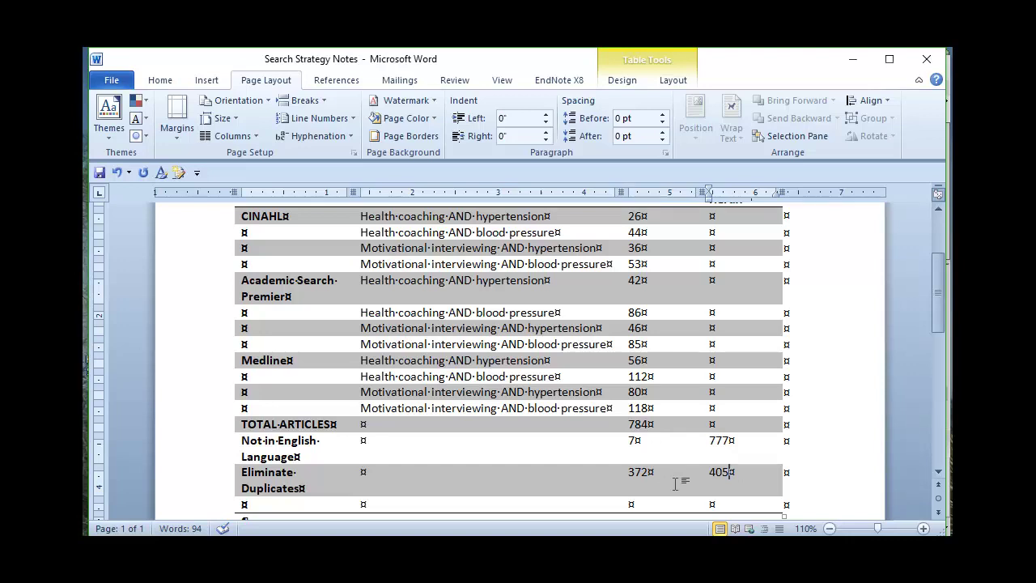
{"action": "scroll", "coordinate": [750, 454], "scroll_direction": "up", "scroll_amount": 1}
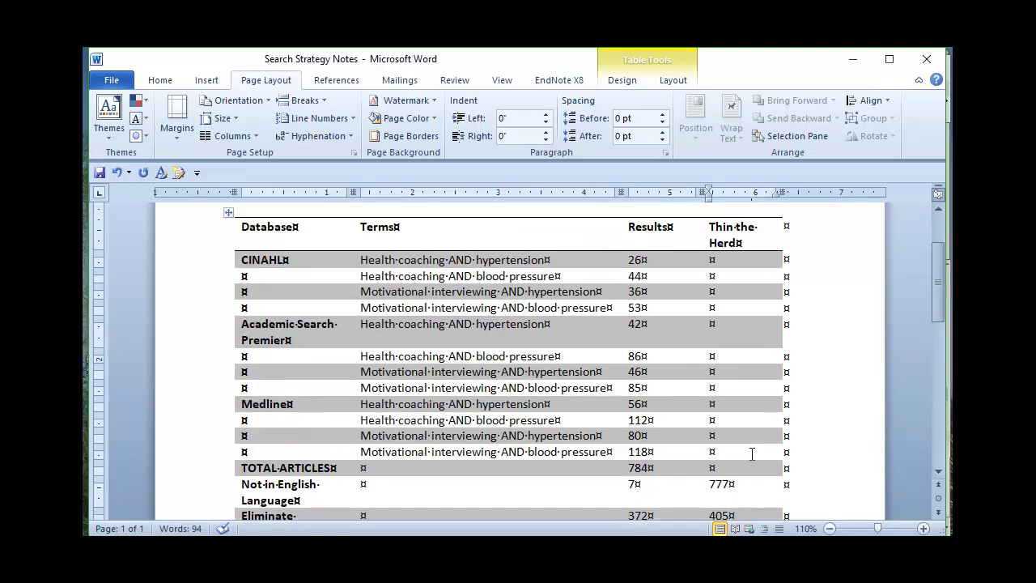
{"action": "scroll", "coordinate": [746, 478], "scroll_direction": "down", "scroll_amount": 1}
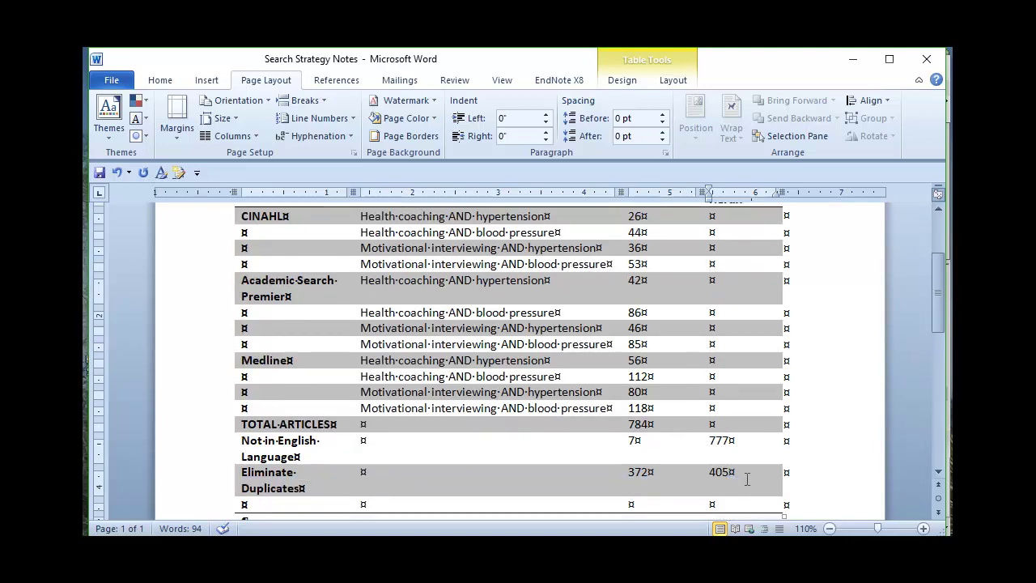
{"action": "left_click", "coordinate": [652, 447]}
- Switch to EndNote and examine the titles at the start of the reference list for entries that may need discarding
{"action": "key", "text": "alt+Tab"}
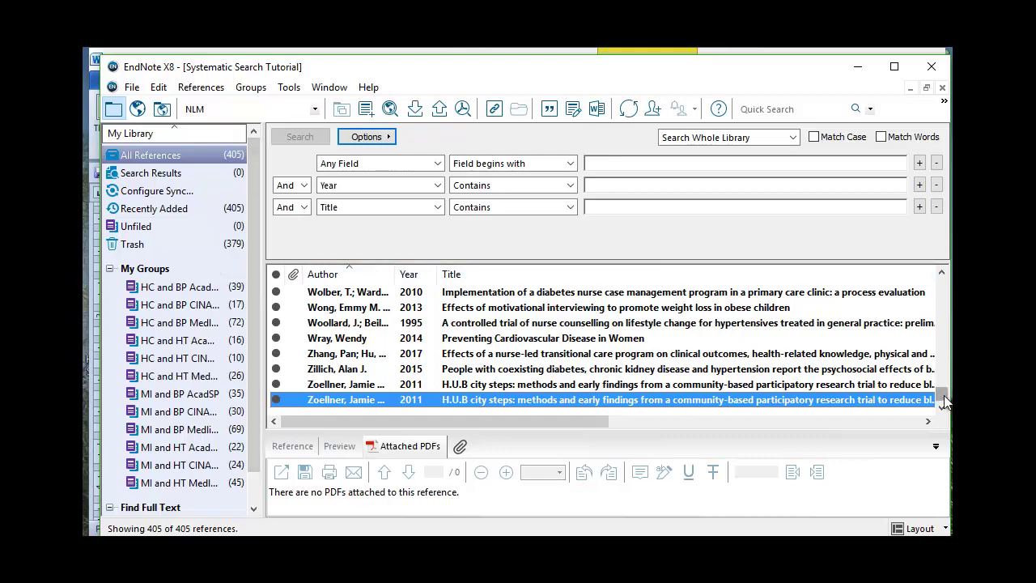
{"action": "left_click_drag", "start_coordinate": [945, 402], "coordinate": [947, 282]}
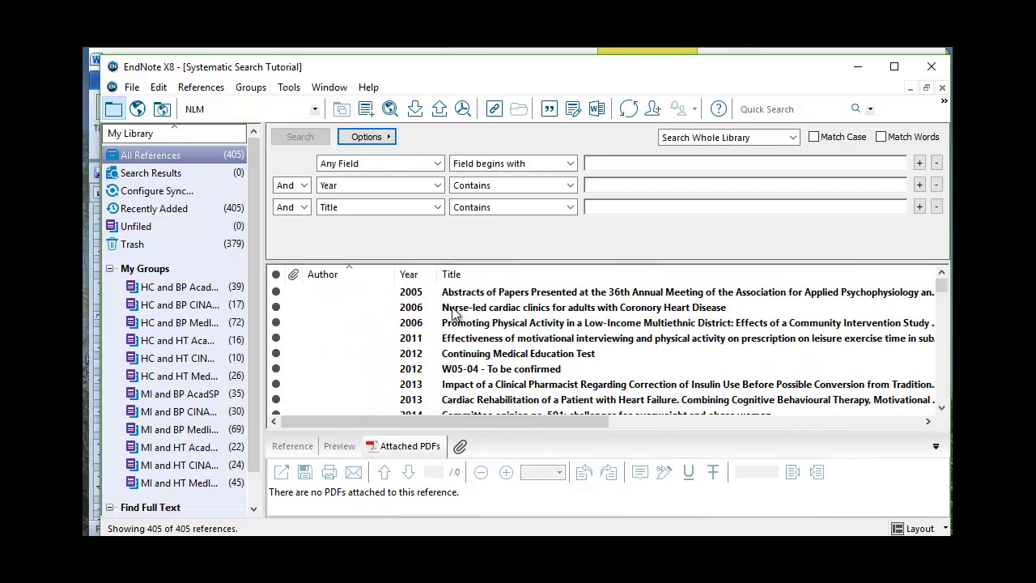
{"action": "left_click", "coordinate": [495, 296]}
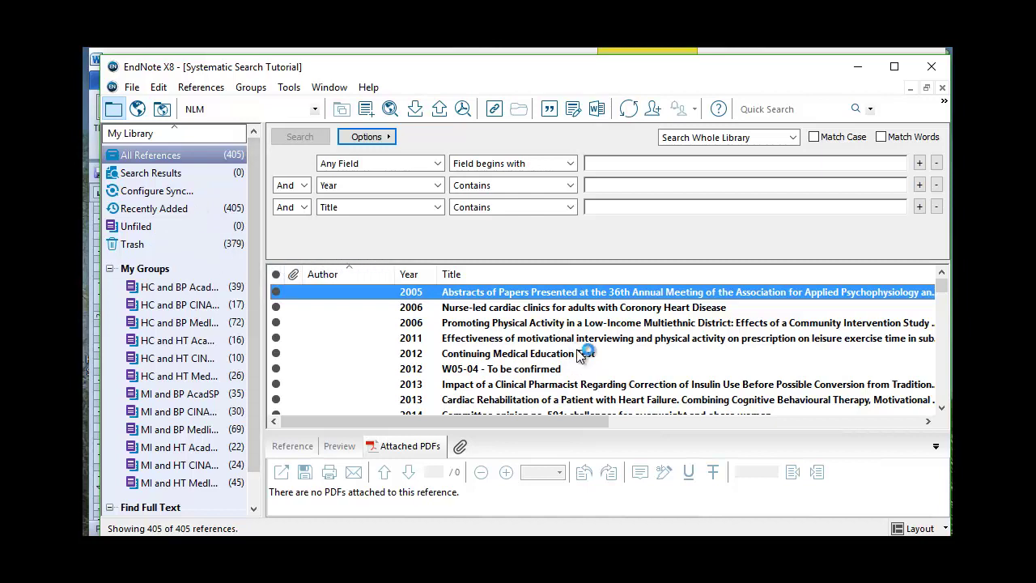
{"action": "scroll", "coordinate": [596, 356], "scroll_direction": "down", "scroll_amount": 1}
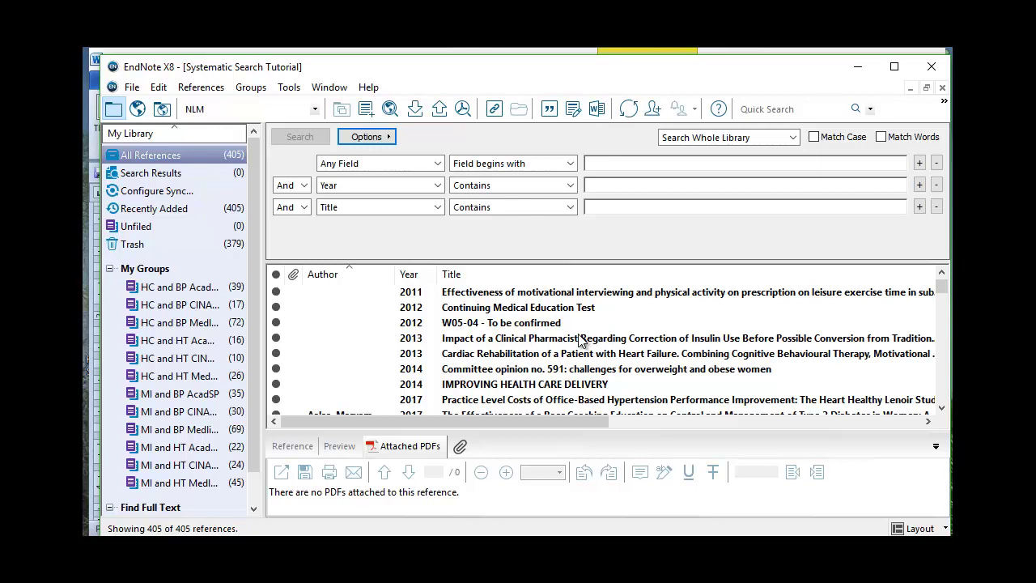
{"action": "left_click", "coordinate": [559, 325]}
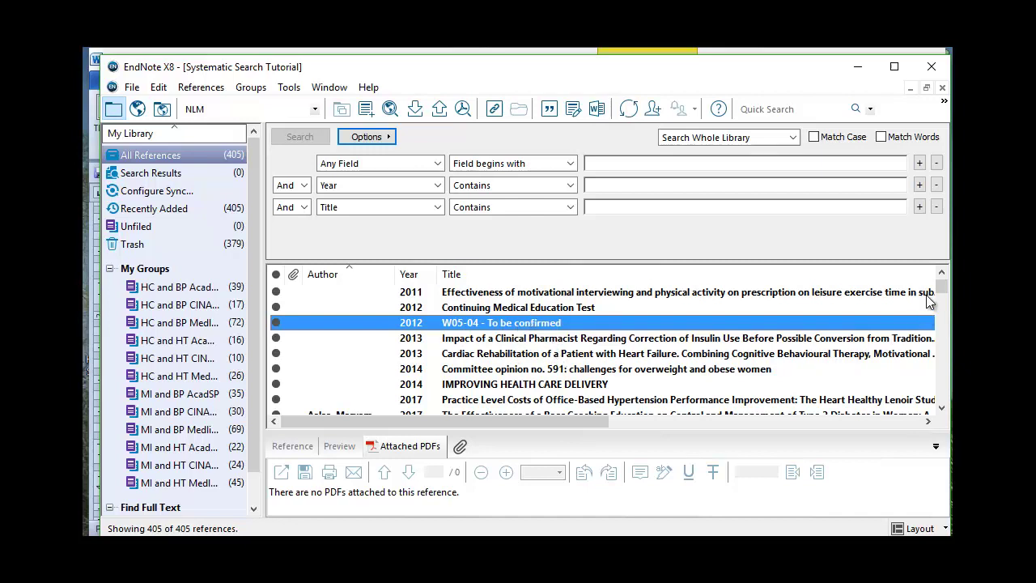
{"action": "scroll", "coordinate": [937, 286], "scroll_direction": "up", "scroll_amount": 1}
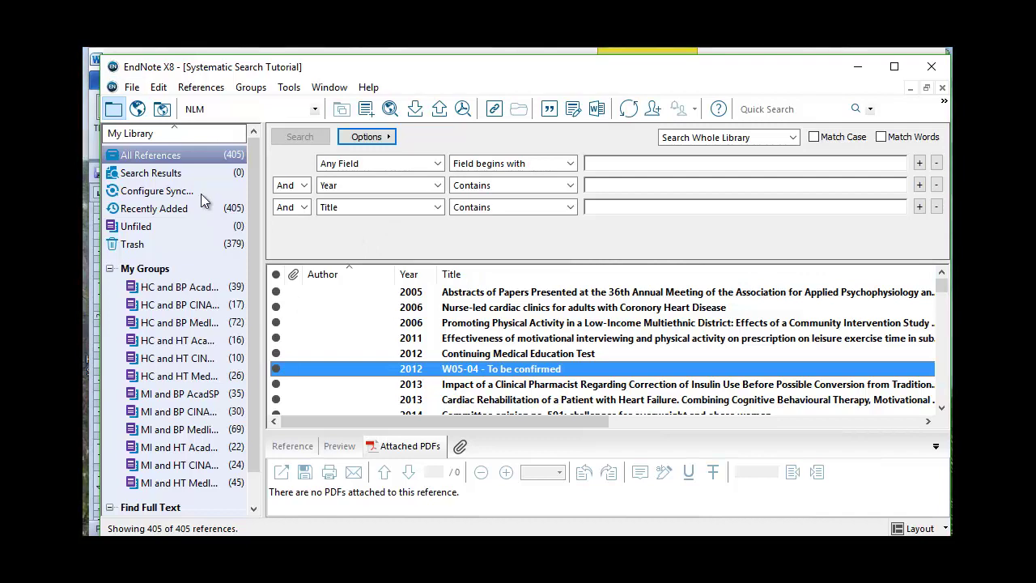
- Create a new group named "Discard" in the My Groups set
{"action": "left_click", "coordinate": [143, 271]}
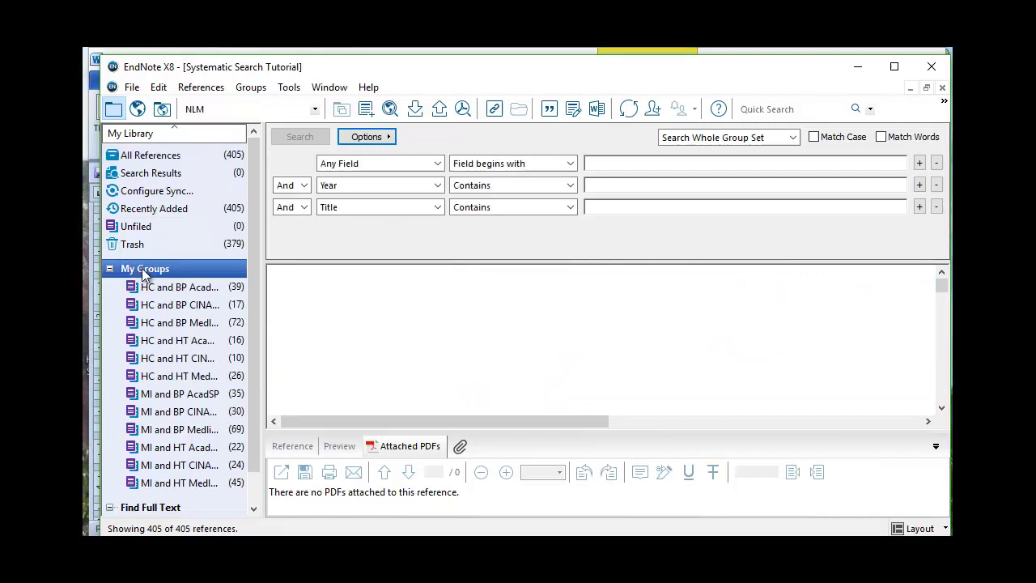
{"action": "right_click", "coordinate": [142, 271]}
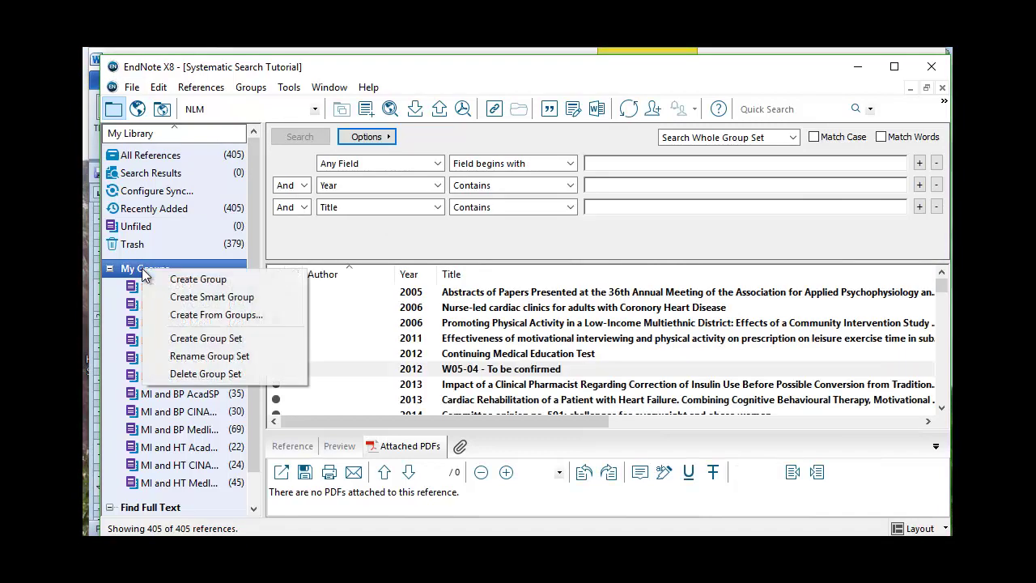
{"action": "left_click", "coordinate": [211, 282]}
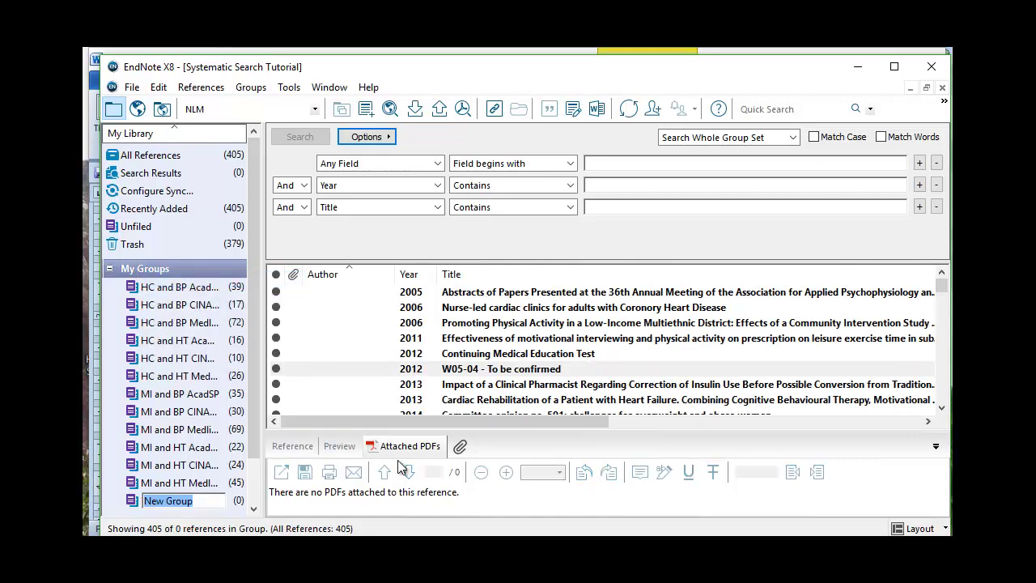
{"action": "type", "text": "Dis"}
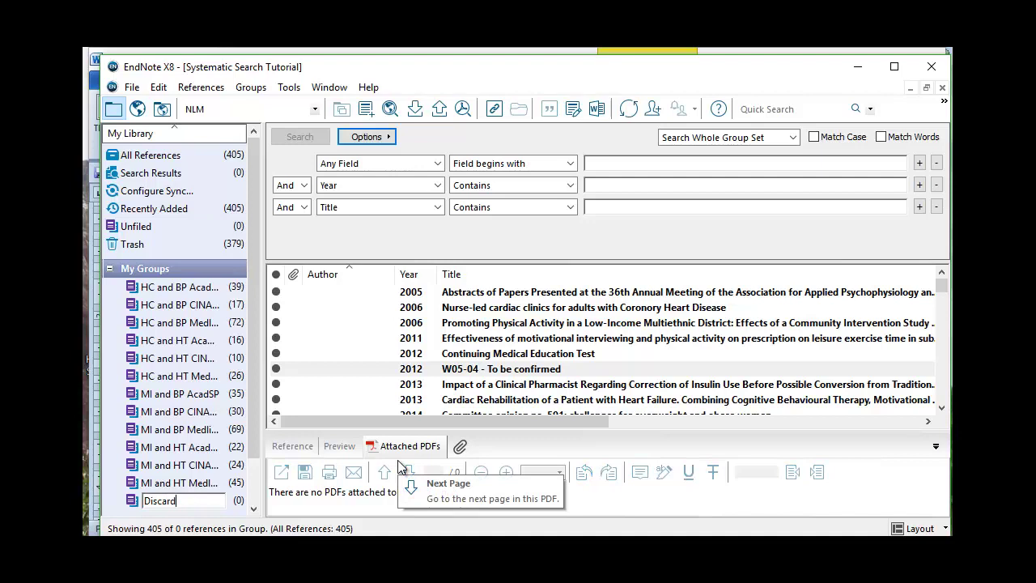
{"action": "type", "text": "card"}
{"action": "key", "text": "Return"}
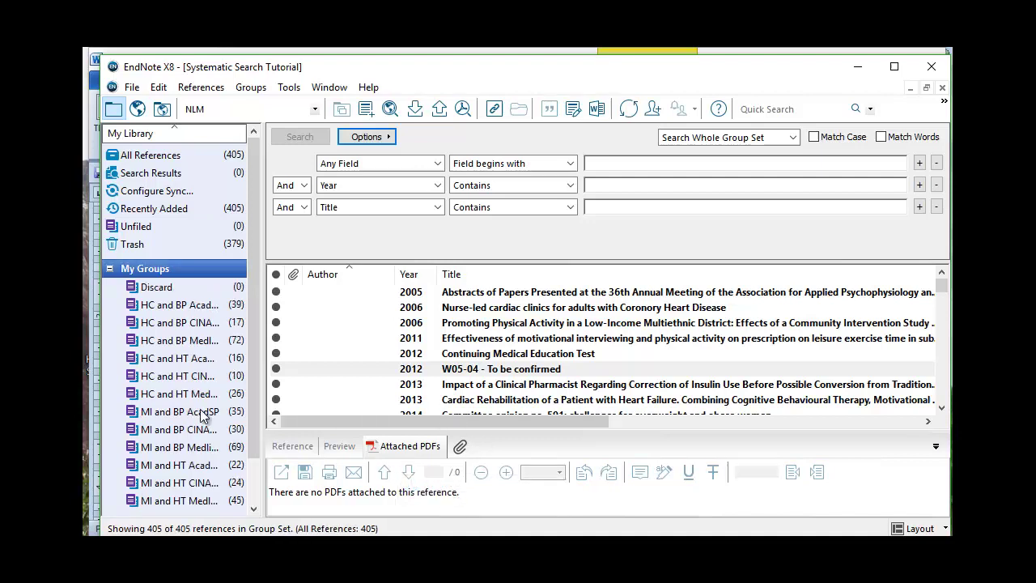
- Switch to Word and label the empty last row of the search strategy table "Discard"
{"action": "key", "text": "alt+Tab"}
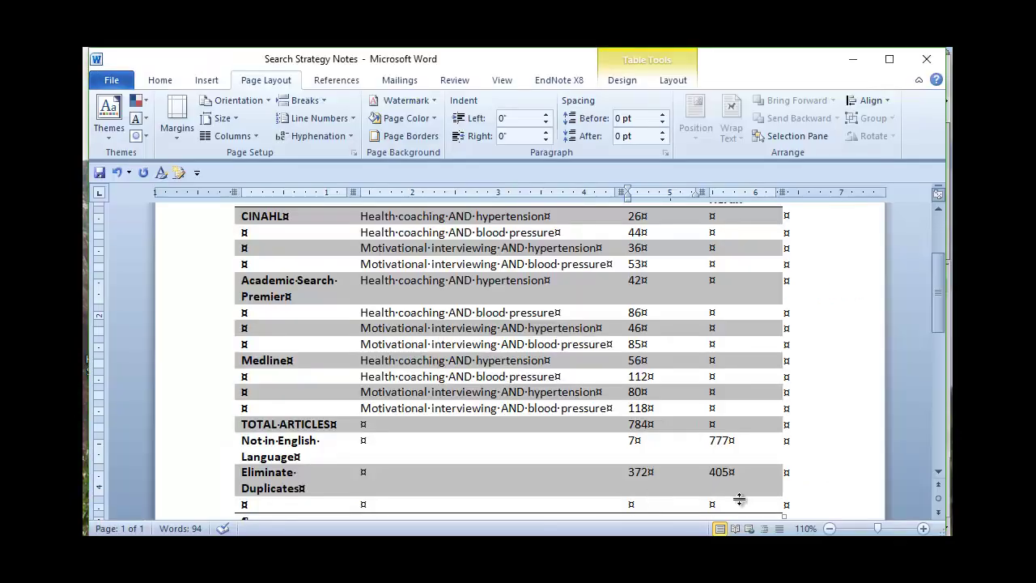
{"action": "left_click_drag", "start_coordinate": [939, 308], "coordinate": [939, 332]}
{"action": "left_click", "coordinate": [318, 402]}
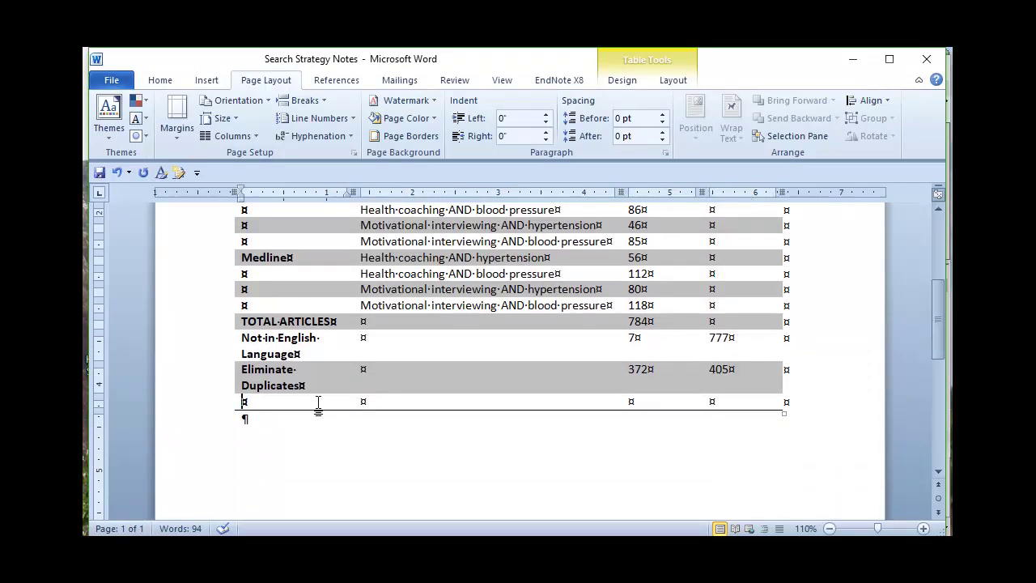
{"action": "type", "text": "Discard"}
{"action": "key", "text": "Tab"}
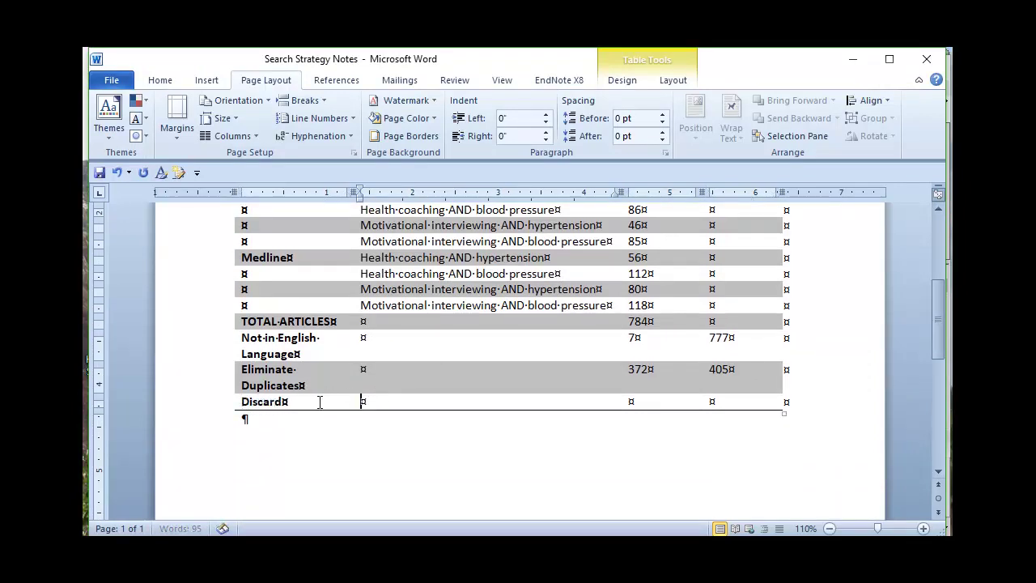
- Enter the discard criteria "Are not peer-reviewed research," and "Poster presentations" on separate lines in the Discard row's second column
{"action": "type", "text": "Are not peer-revi"}
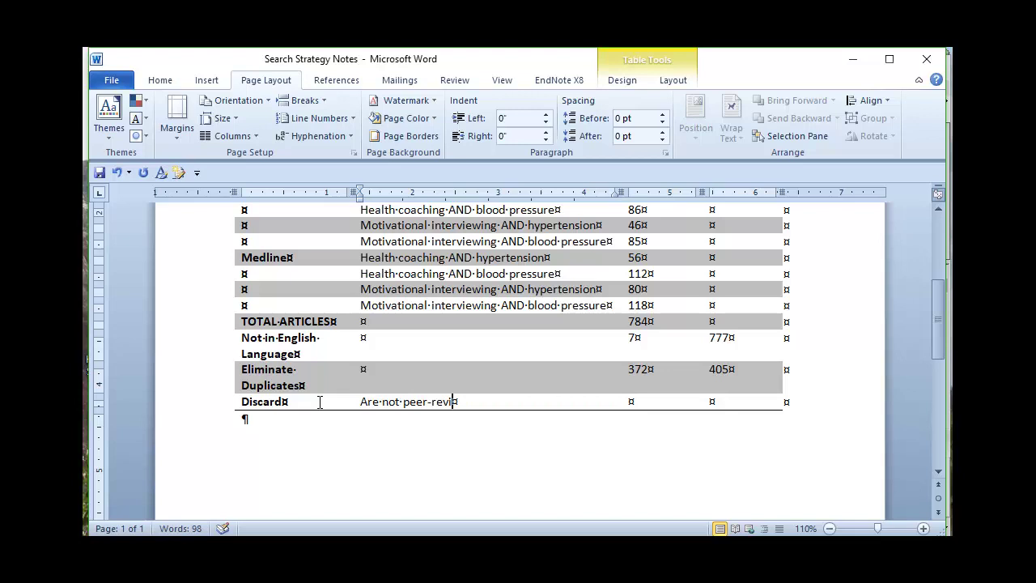
{"action": "type", "text": "ewed research,"}
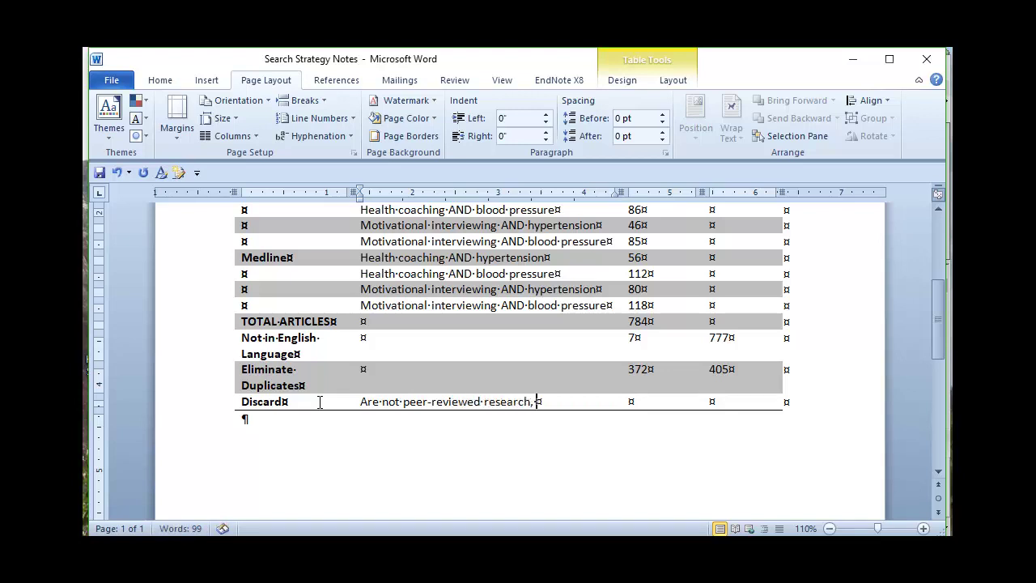
{"action": "key", "text": "Return"}
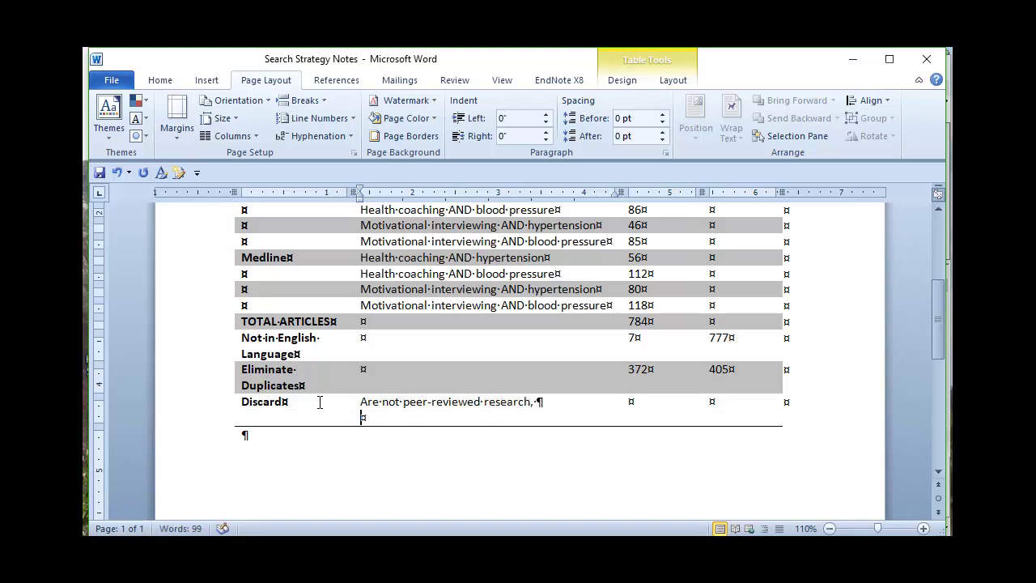
{"action": "type", "text": "Poster presentations"}
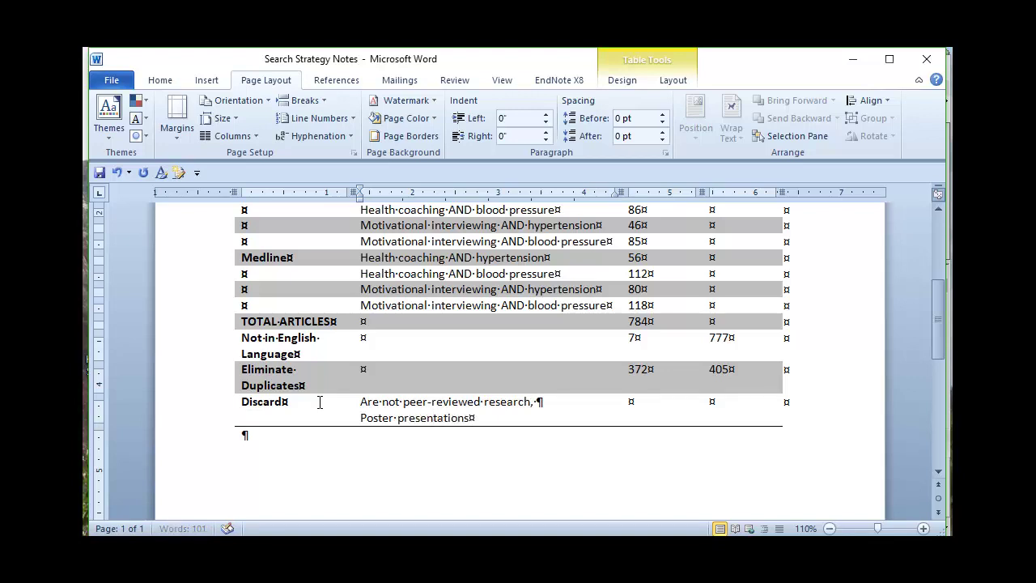
{"action": "key", "text": "Return"}
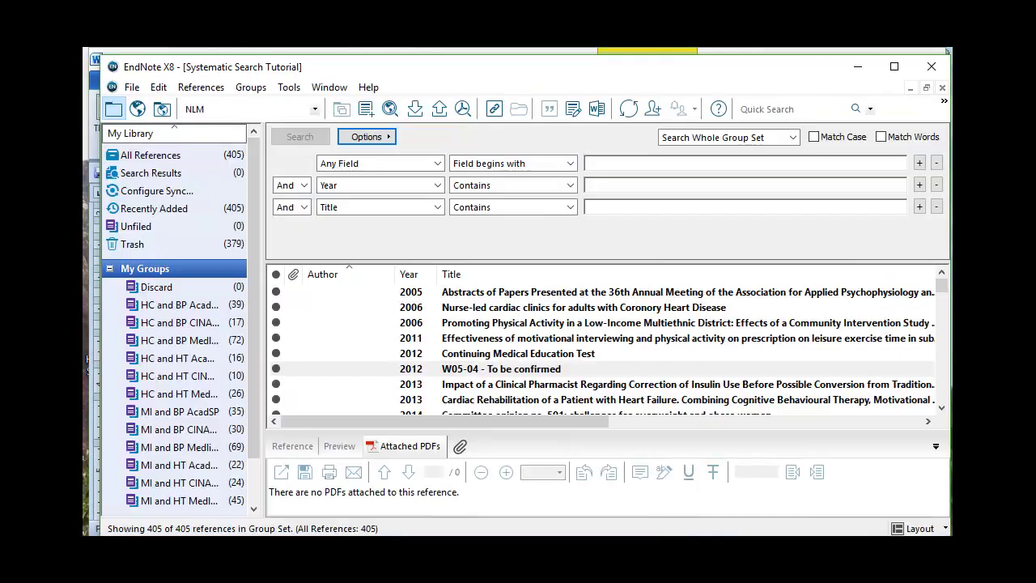
- Switch to EndNote and add the 2005 meeting abstracts, "W05-04 - To be confirmed" and "Continuing Medical Education Test" to the Discard group
{"action": "left_click", "coordinate": [437, 295]}
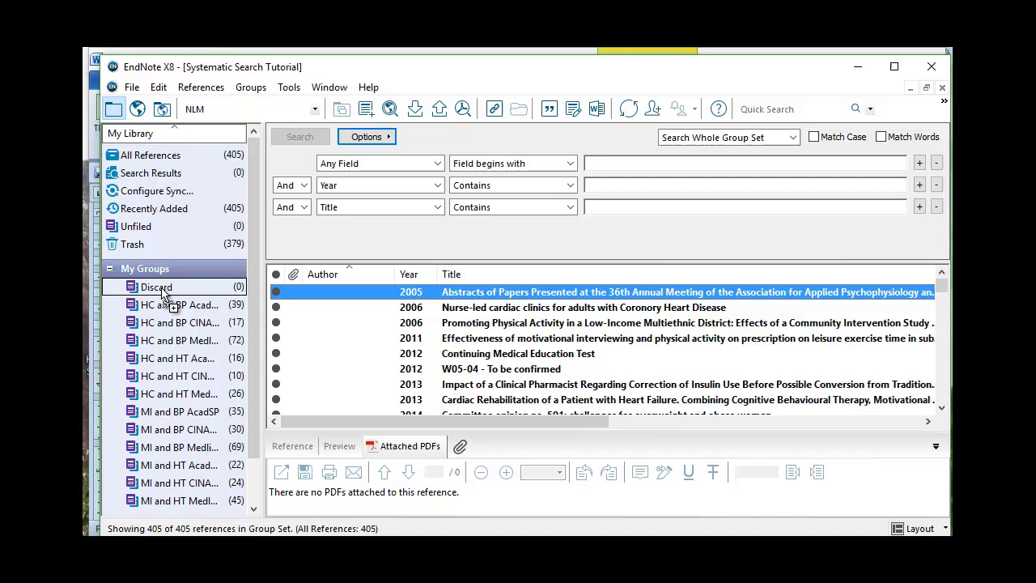
{"action": "left_click_drag", "start_coordinate": [162, 293], "coordinate": [167, 293]}
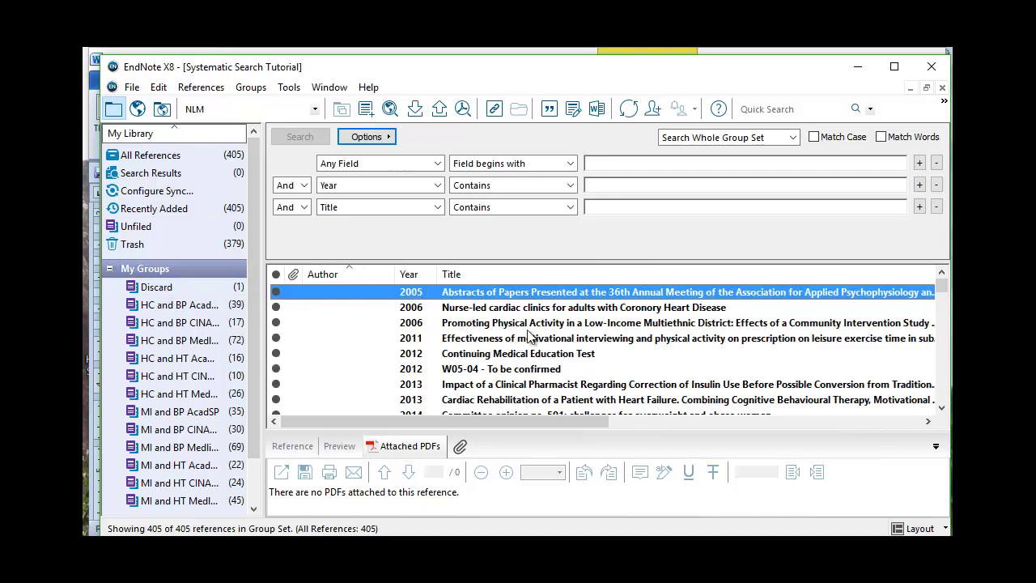
{"action": "left_click", "coordinate": [414, 368]}
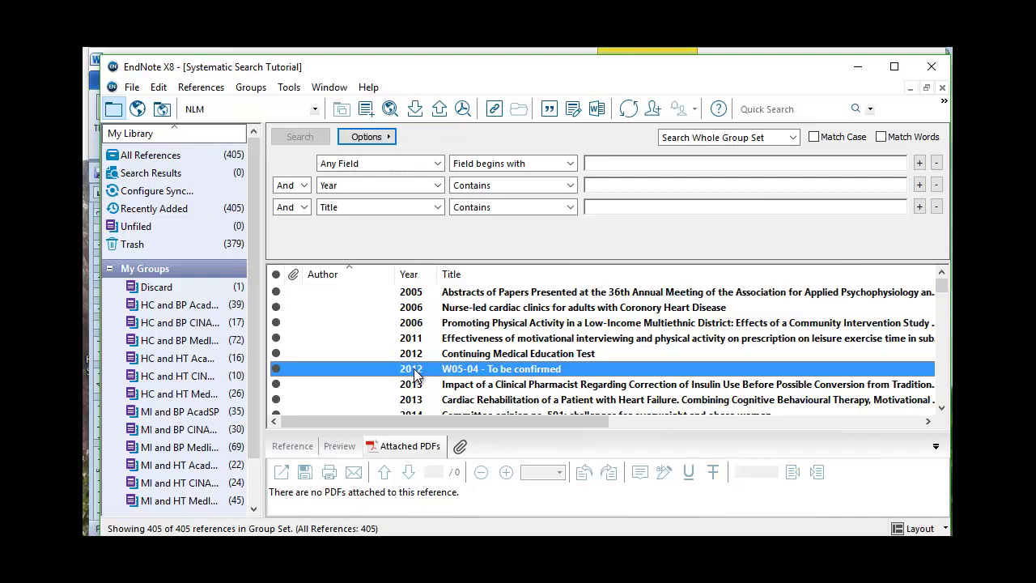
{"action": "left_click_drag", "start_coordinate": [413, 368], "coordinate": [198, 286]}
{"action": "left_click", "coordinate": [496, 356]}
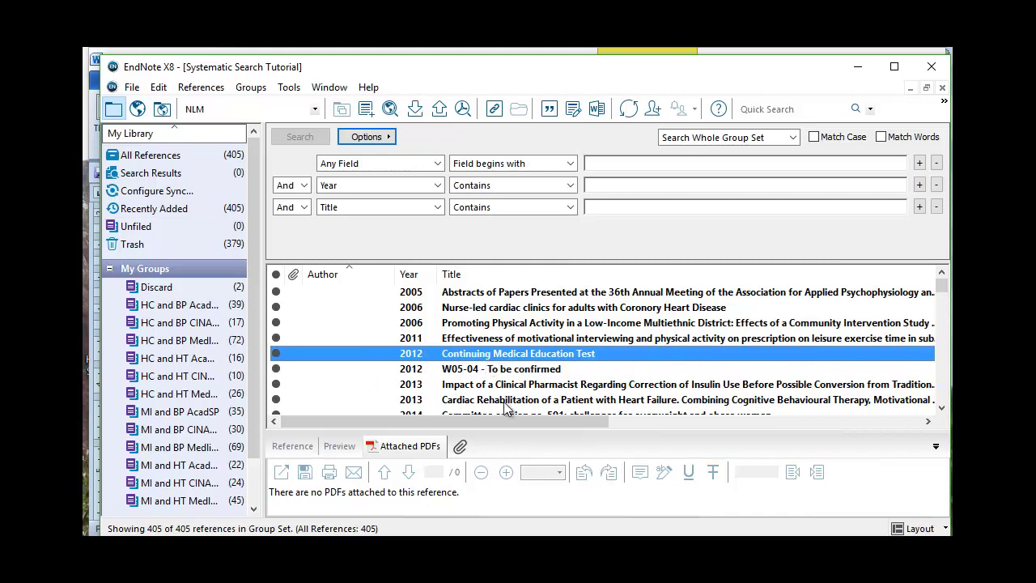
{"action": "left_click_drag", "start_coordinate": [496, 356], "coordinate": [188, 289]}
- Examine the remaining references without authors, from the 2006 titles to the 2017 office-based hypertension title, for entries to discard
{"action": "left_click", "coordinate": [631, 339]}
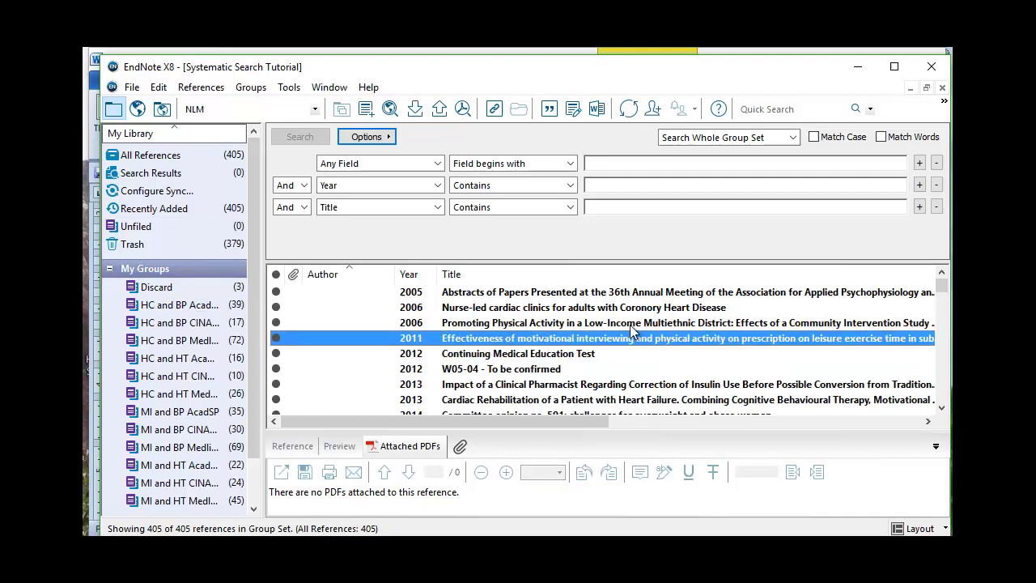
{"action": "left_click", "coordinate": [636, 324]}
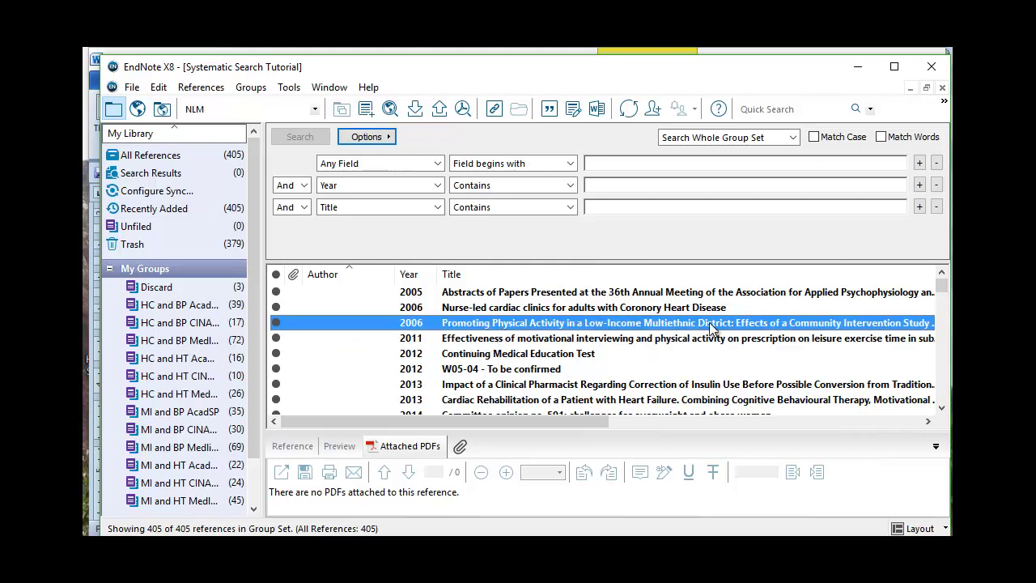
{"action": "left_click", "coordinate": [631, 309]}
{"action": "scroll", "coordinate": [599, 346], "scroll_direction": "down", "scroll_amount": 1}
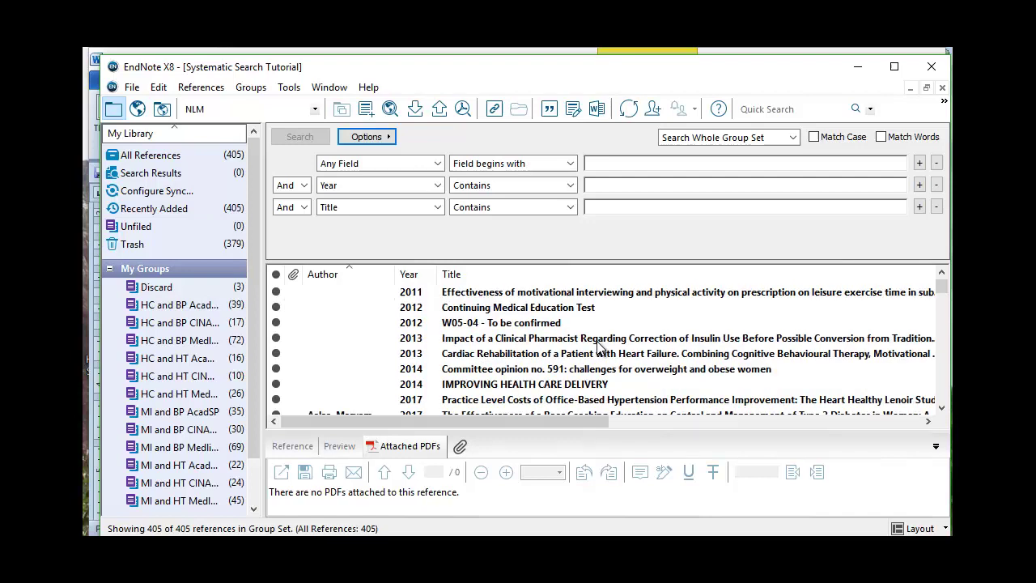
{"action": "left_click", "coordinate": [557, 373]}
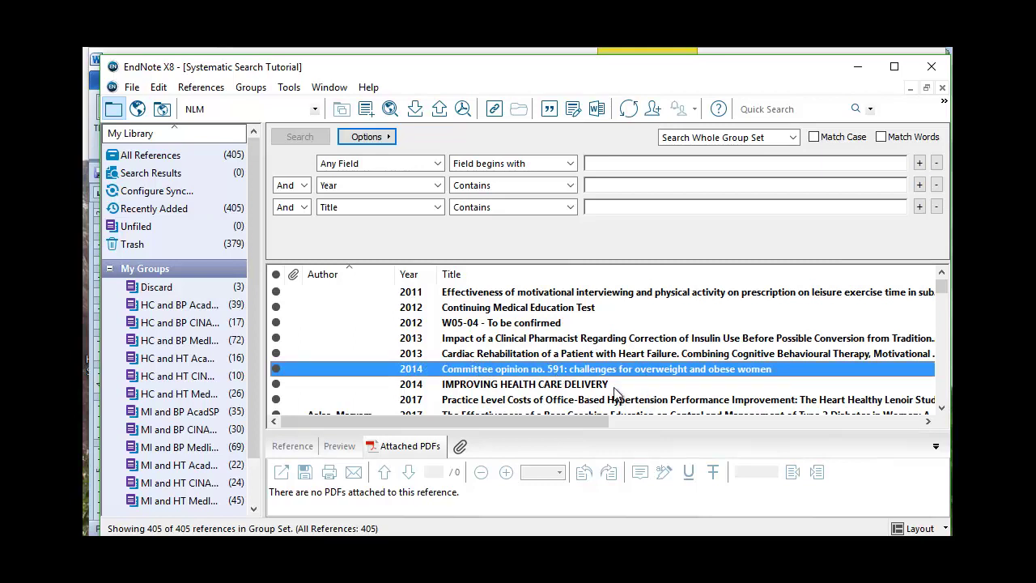
{"action": "left_click", "coordinate": [614, 387]}
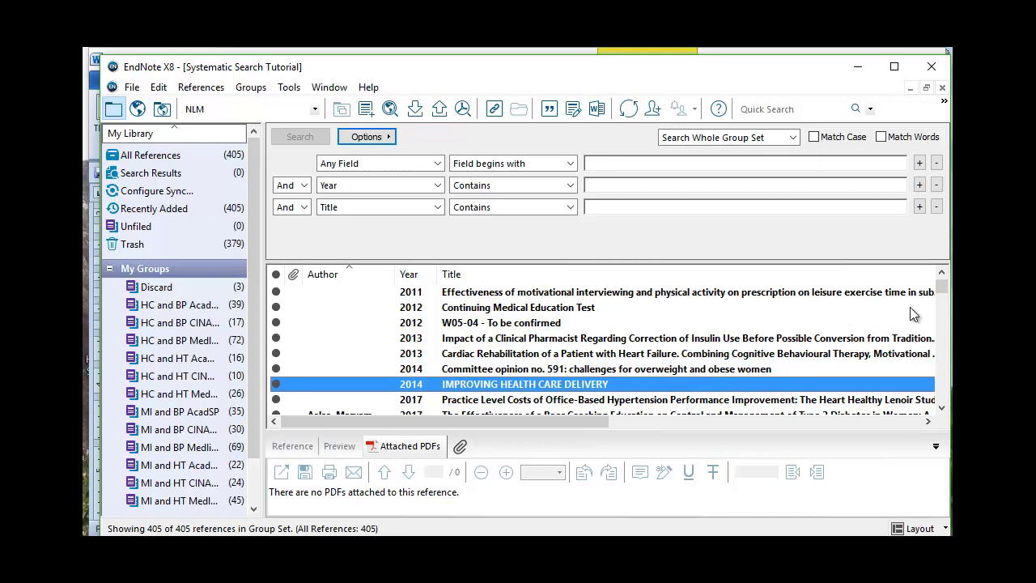
{"action": "key", "text": "Down"}
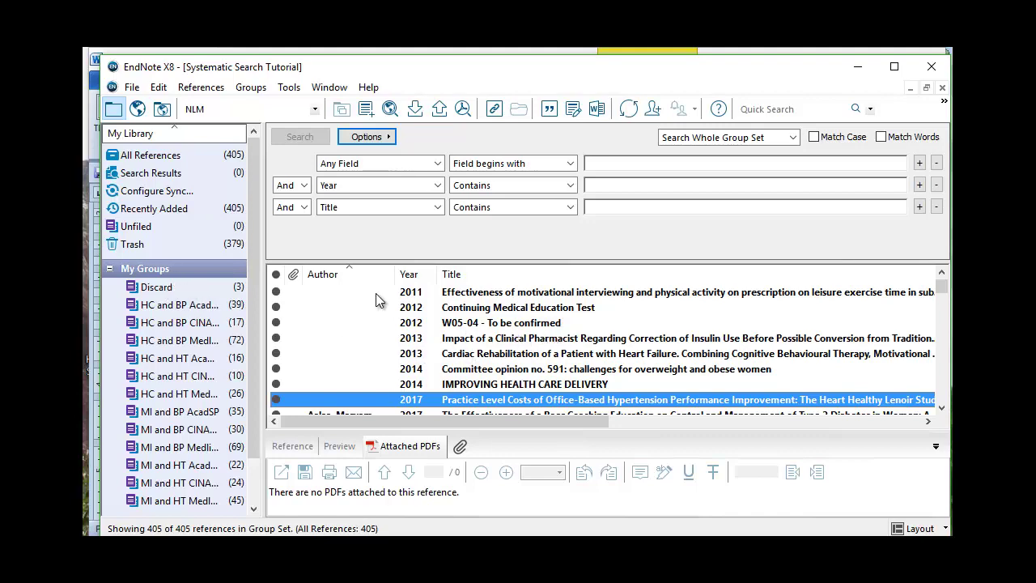
- Switch to Word, set the Discard row to 3 under Results and 402 under Thin the Herd, and append an empty row
{"action": "key", "text": "alt+Tab"}
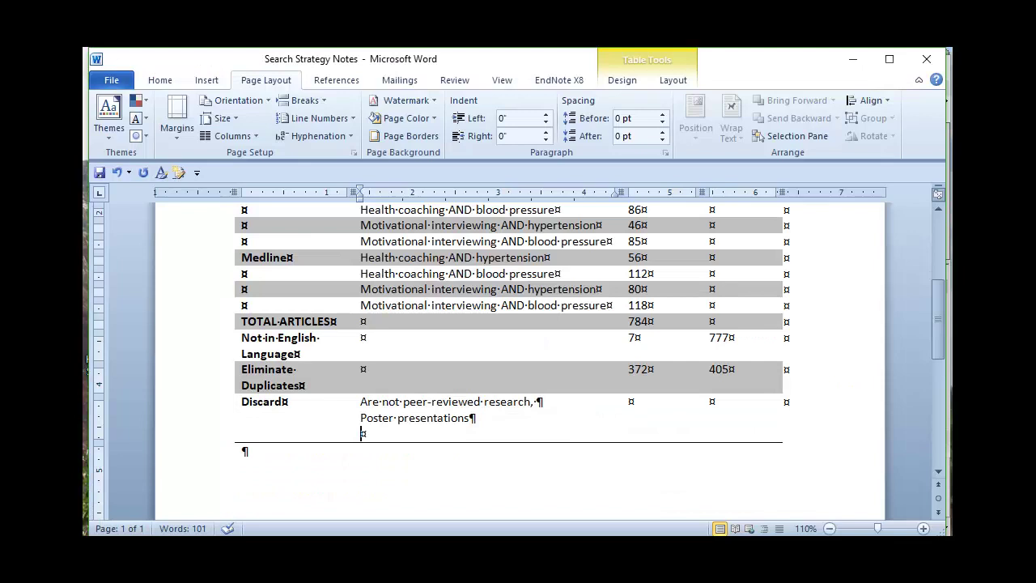
{"action": "left_click", "coordinate": [657, 409]}
{"action": "type", "text": "3"}
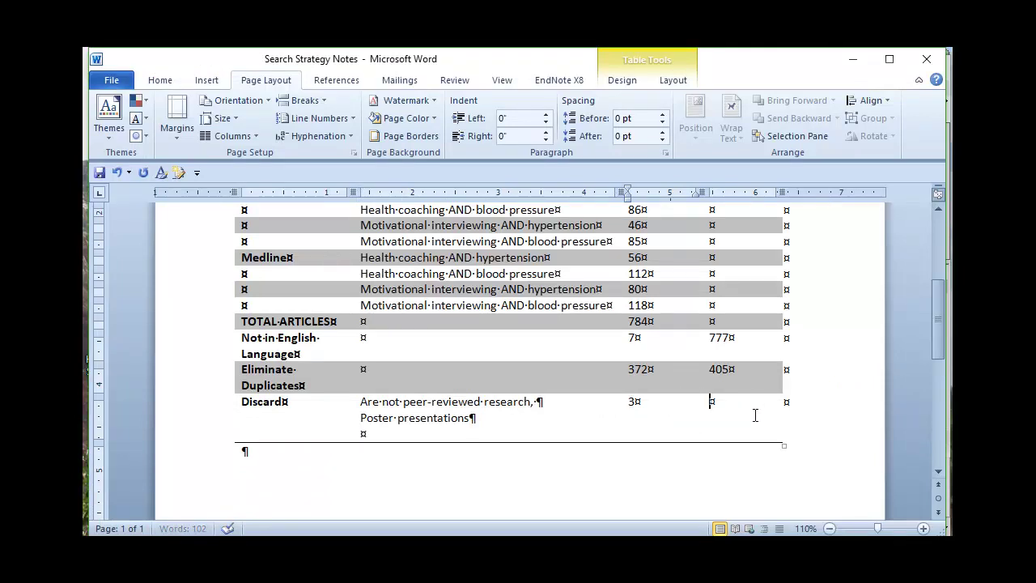
{"action": "left_click", "coordinate": [756, 415]}
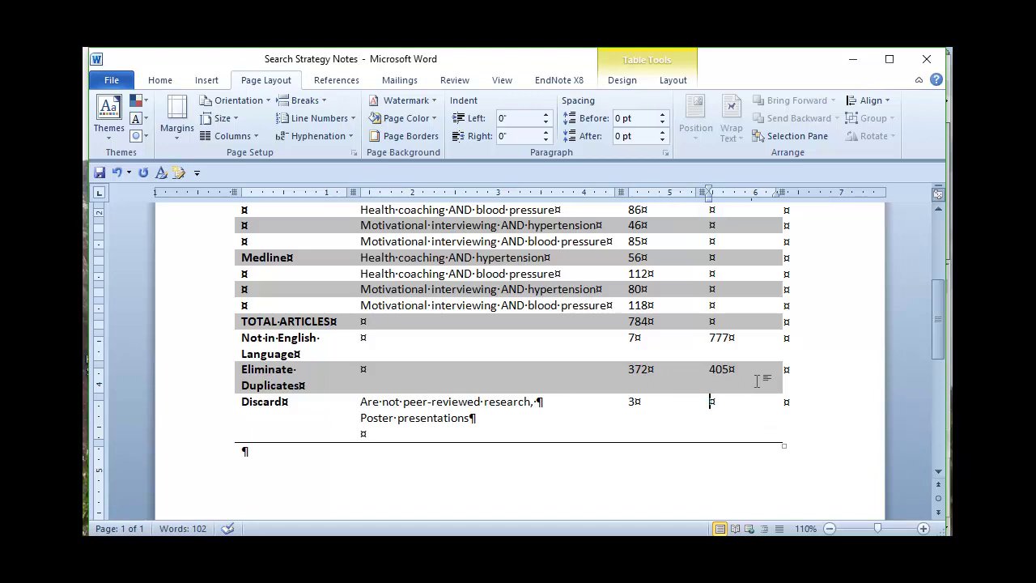
{"action": "type", "text": "402"}
{"action": "key", "text": "Tab"}
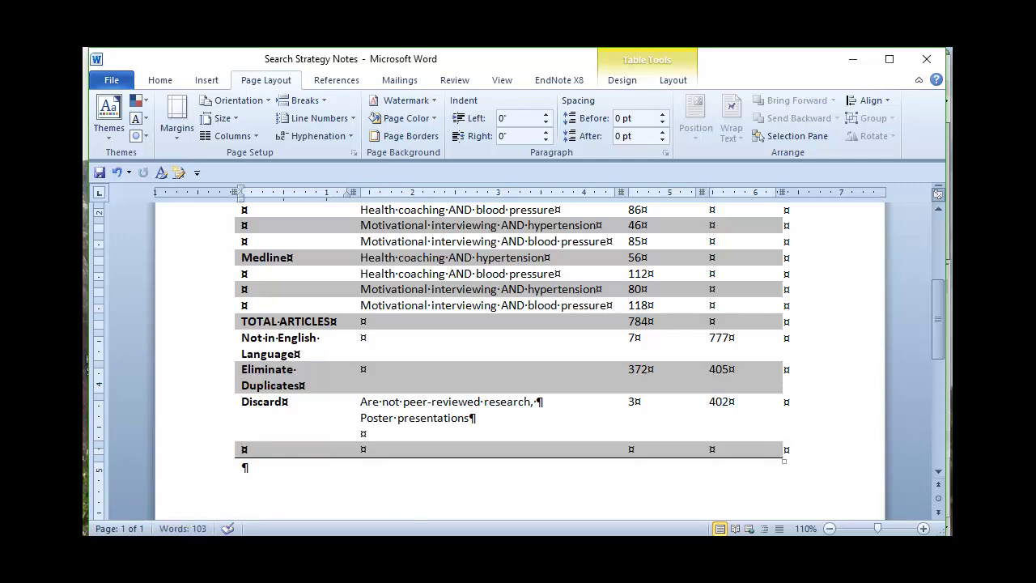
- Switch to EndNote and search the library for references whose Title contains "protocol"
{"action": "key", "text": "alt+Tab"}
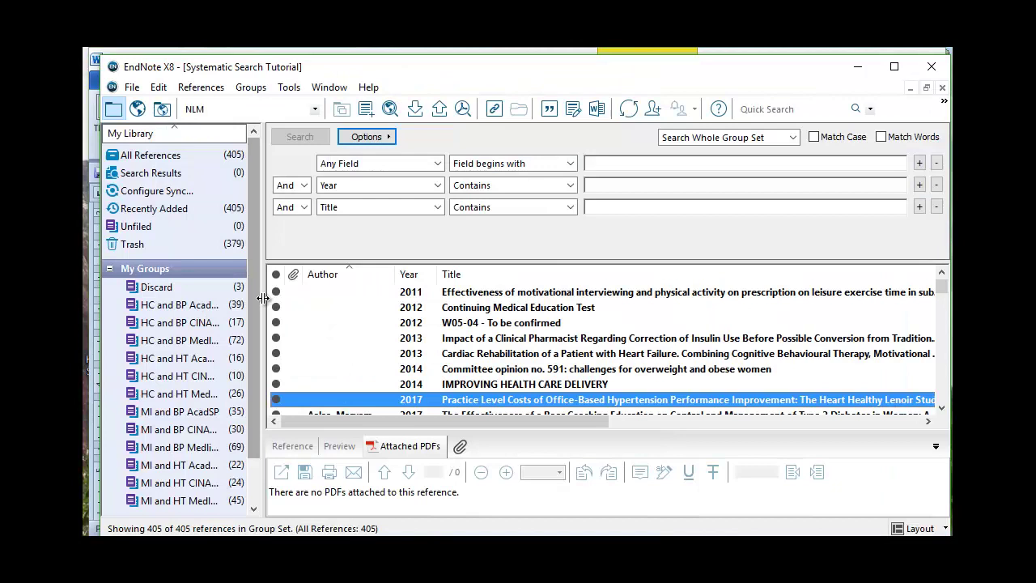
{"action": "left_click", "coordinate": [390, 162]}
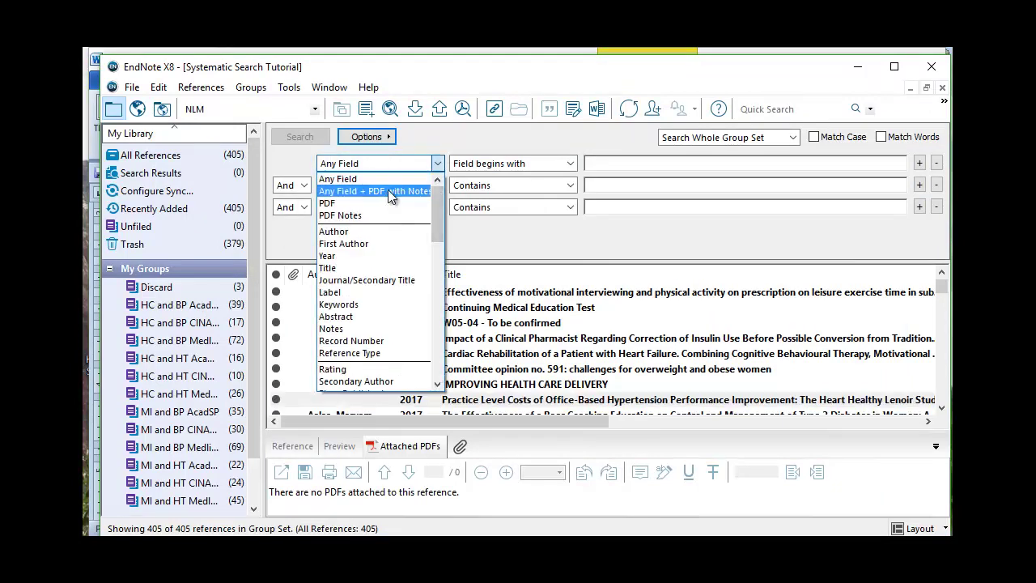
{"action": "left_click", "coordinate": [377, 267]}
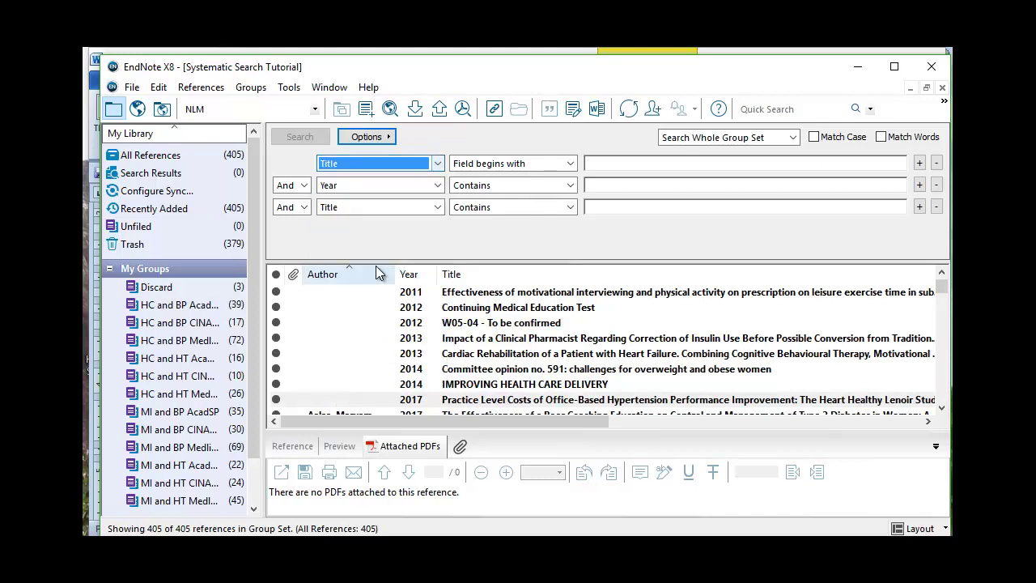
{"action": "left_click", "coordinate": [568, 165]}
{"action": "left_click", "coordinate": [557, 180]}
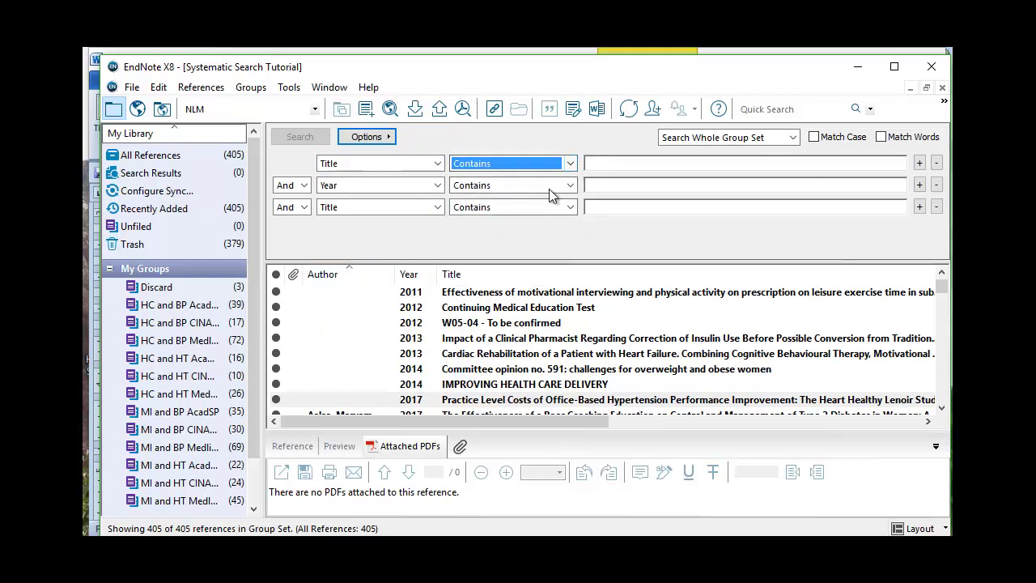
{"action": "left_click", "coordinate": [606, 162]}
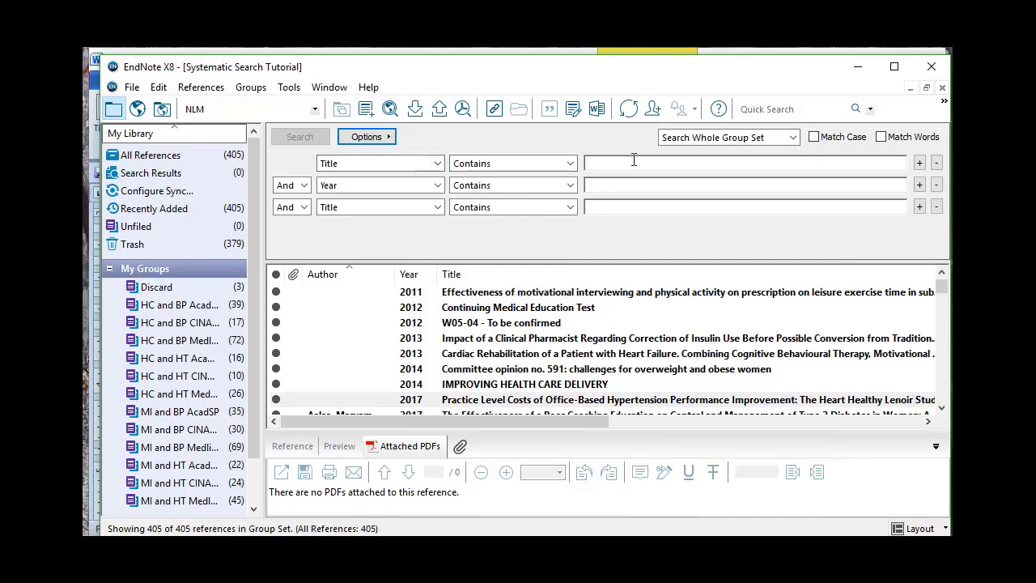
{"action": "type", "text": "porto"}
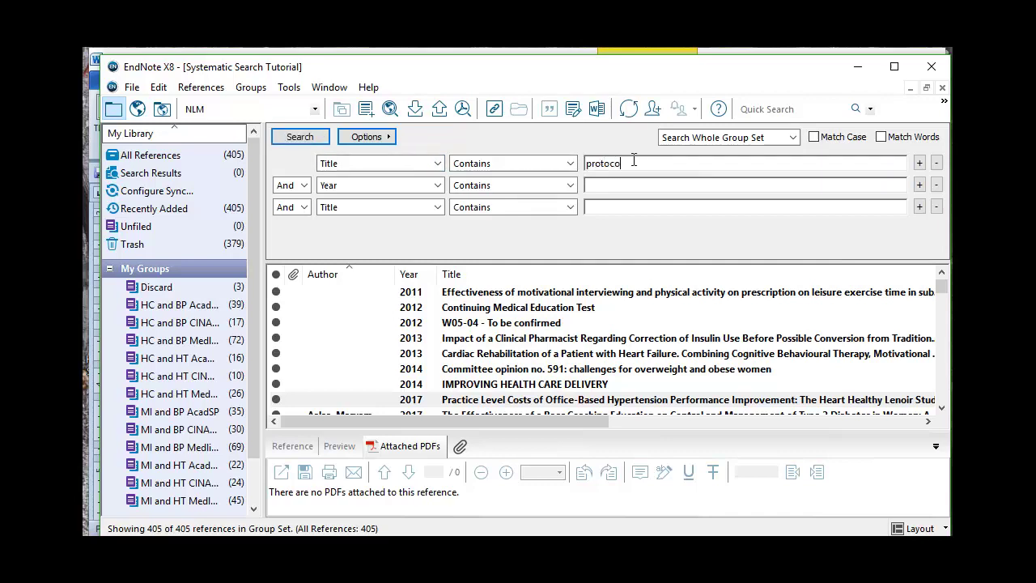
{"action": "type", "text": "col"}
{"action": "key", "text": "Return"}
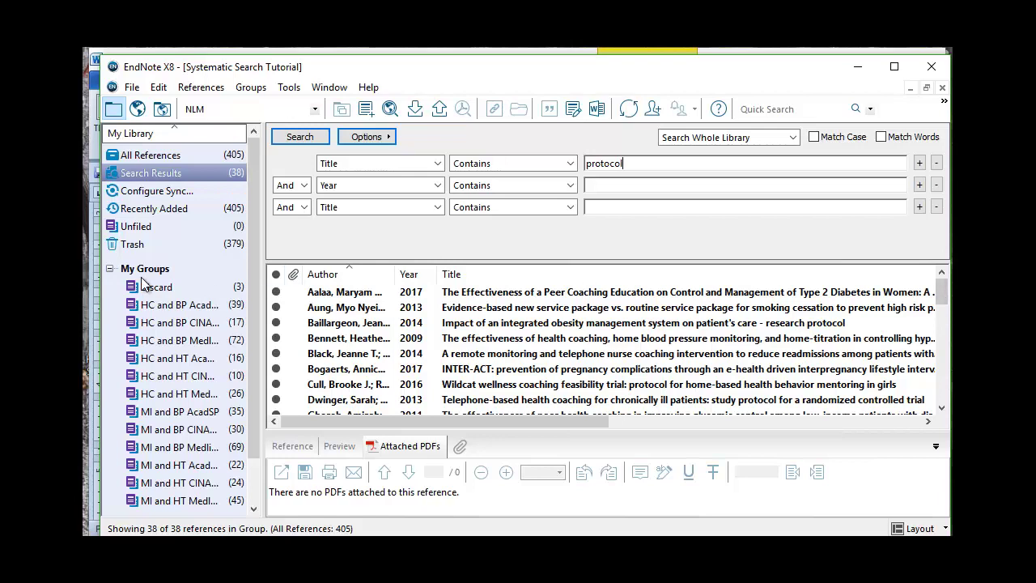
- Create a new group named "Discard--Protocols" in the My Groups set and open it
{"action": "left_click", "coordinate": [146, 271]}
{"action": "right_click", "coordinate": [146, 268]}
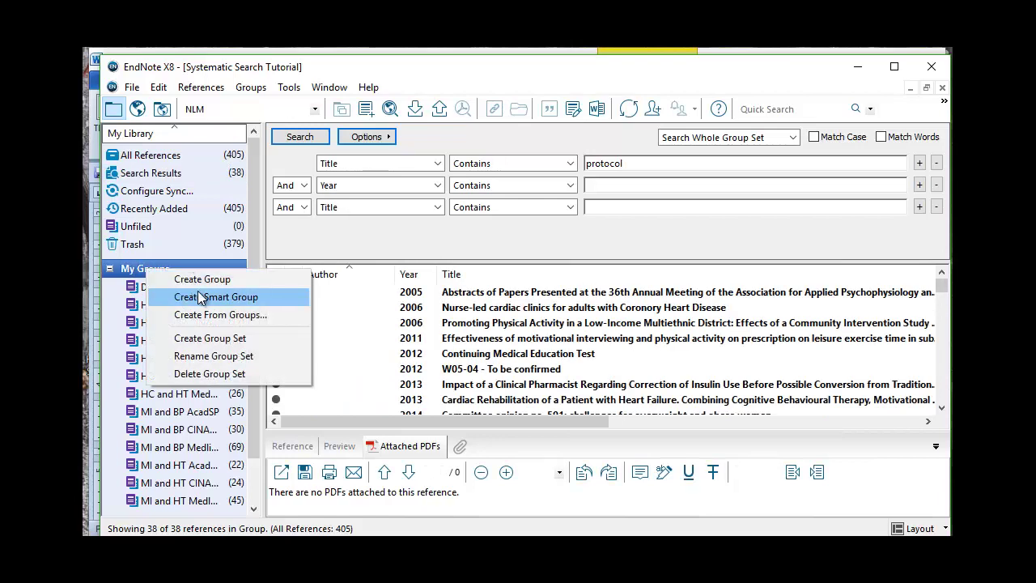
{"action": "left_click", "coordinate": [198, 279]}
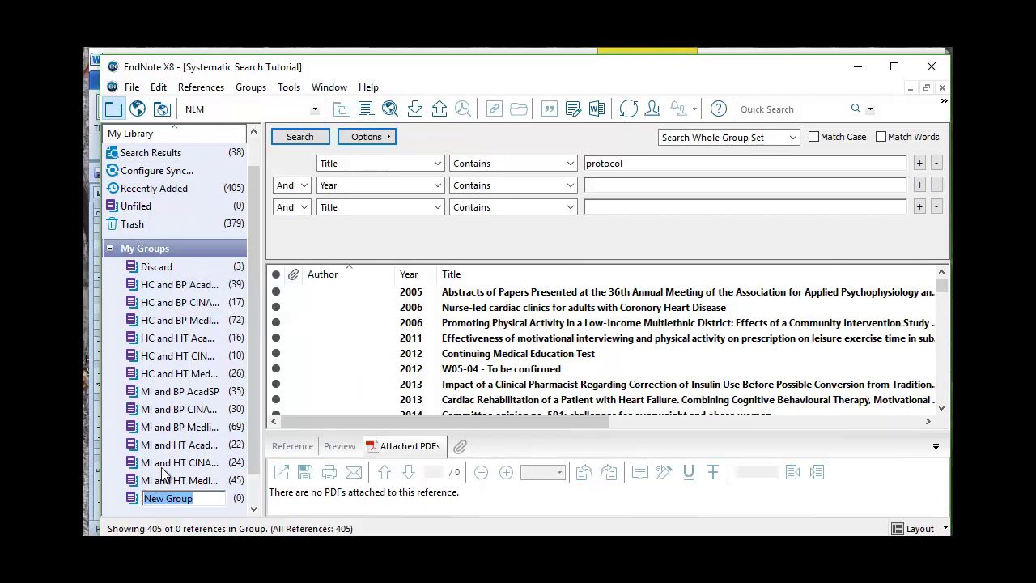
{"action": "type", "text": "Discard"}
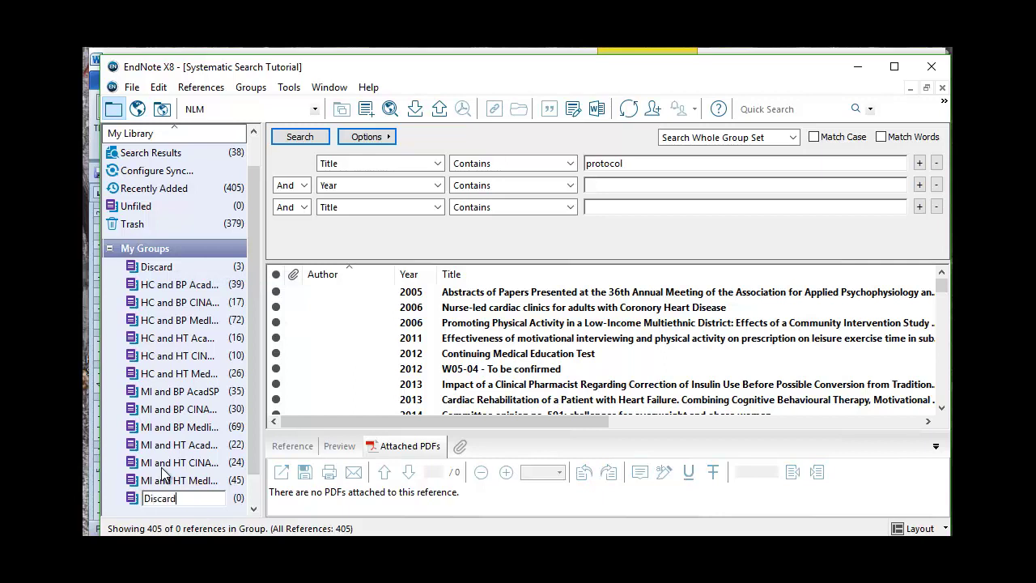
{"action": "type", "text": "--PR"}
{"action": "key", "text": "BackSpace"}
{"action": "type", "text": "otocols"}
{"action": "key", "text": "Return"}
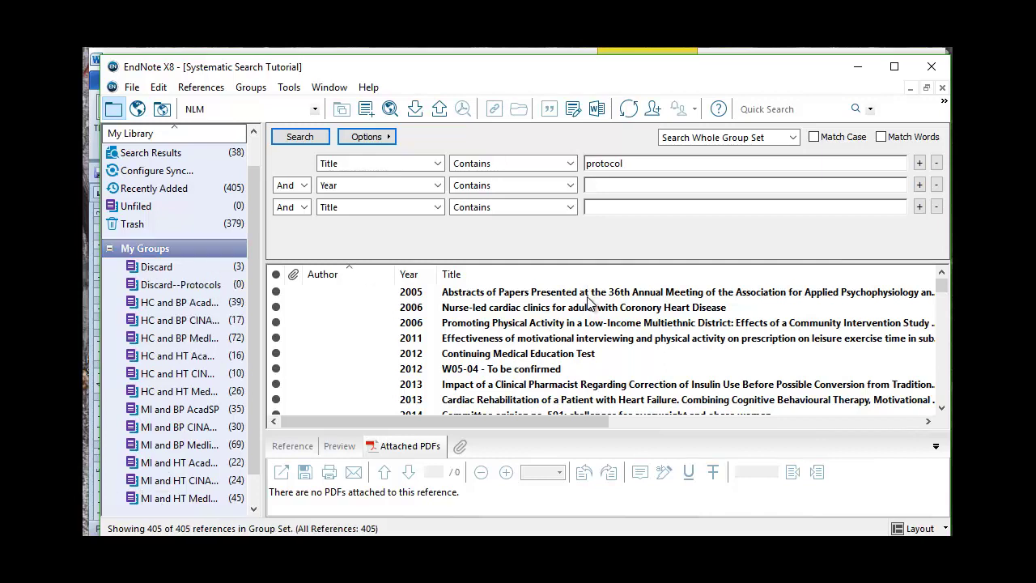
{"action": "left_click", "coordinate": [567, 293]}
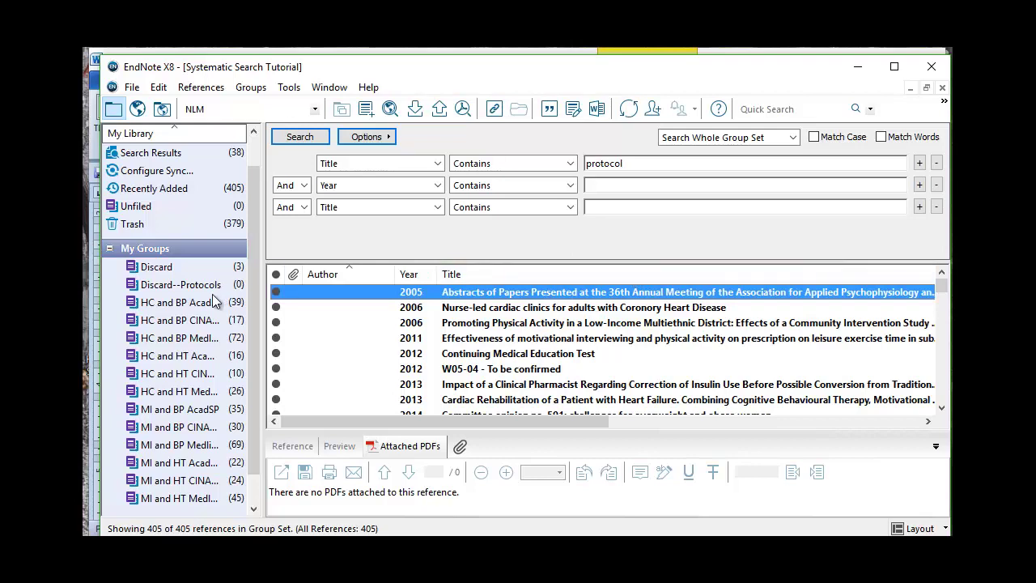
{"action": "left_click", "coordinate": [180, 288]}
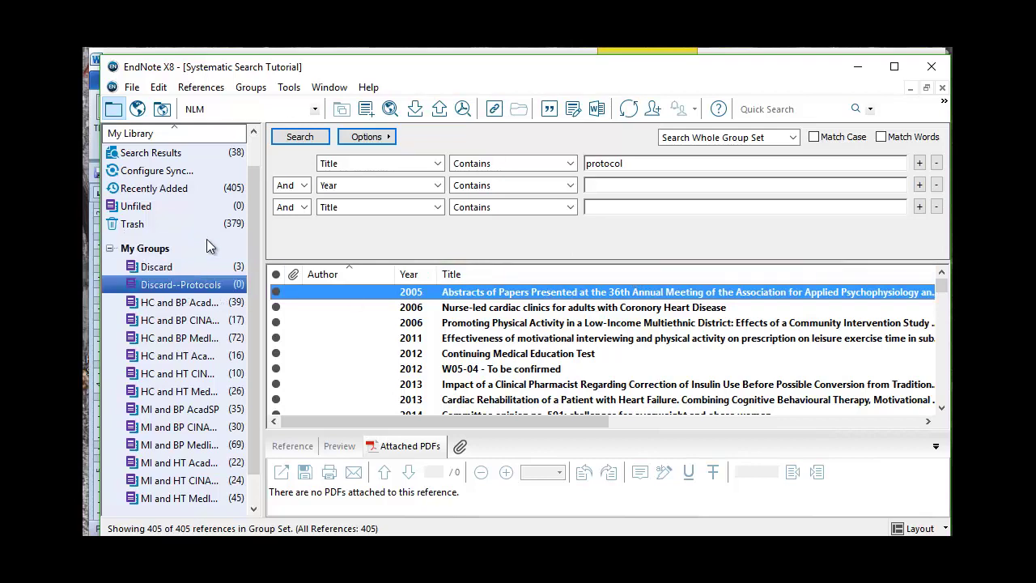
- Add all references found by the "protocol" title search to the Discard--Protocols group
{"action": "left_click", "coordinate": [206, 154]}
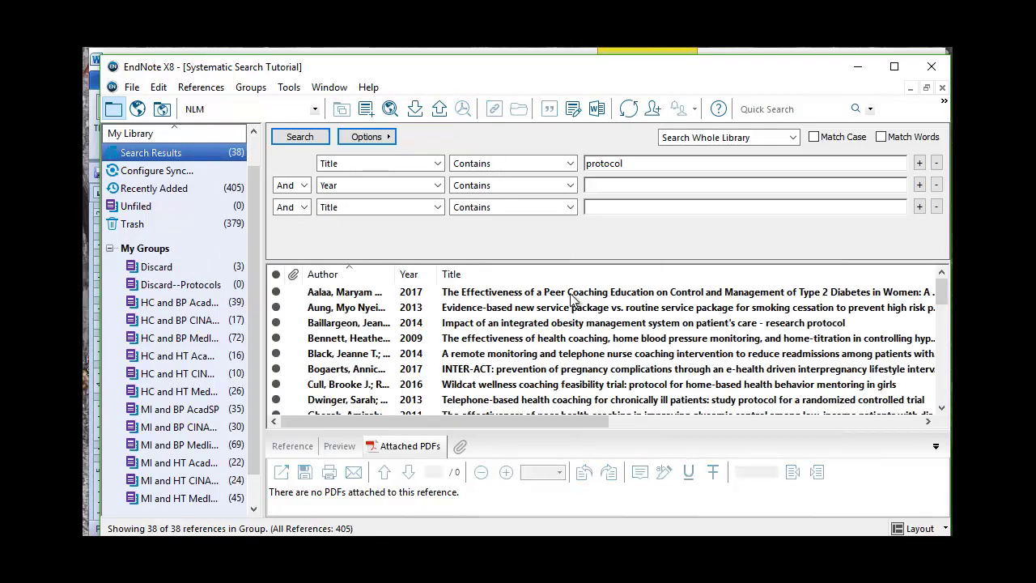
{"action": "left_click", "coordinate": [481, 423]}
{"action": "mouse_move", "coordinate": [481, 418]}
{"action": "left_mouse_down"}
{"action": "mouse_move", "coordinate": [573, 418]}
{"action": "mouse_move", "coordinate": [472, 418]}
{"action": "left_mouse_up"}
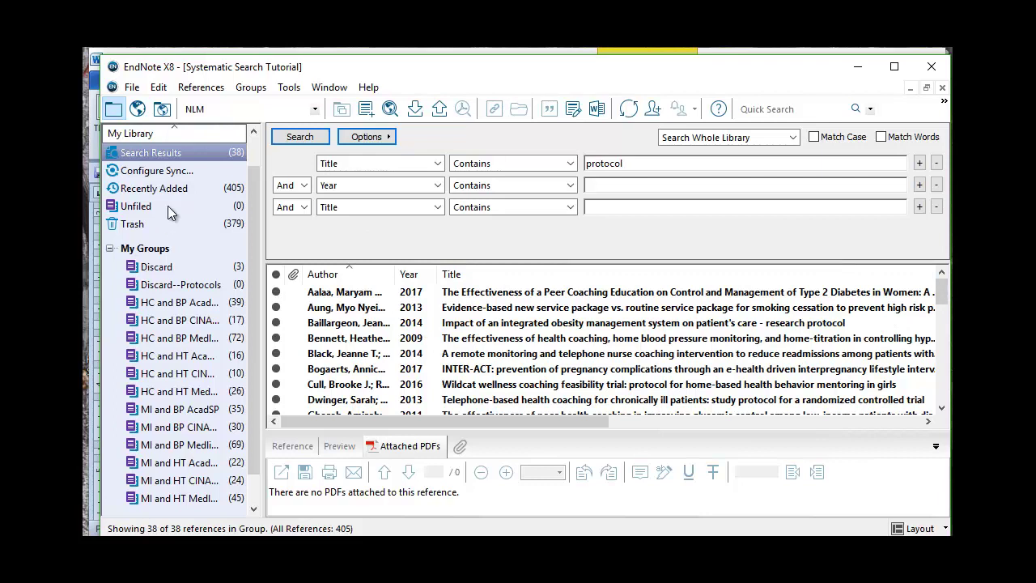
{"action": "left_click", "coordinate": [929, 293]}
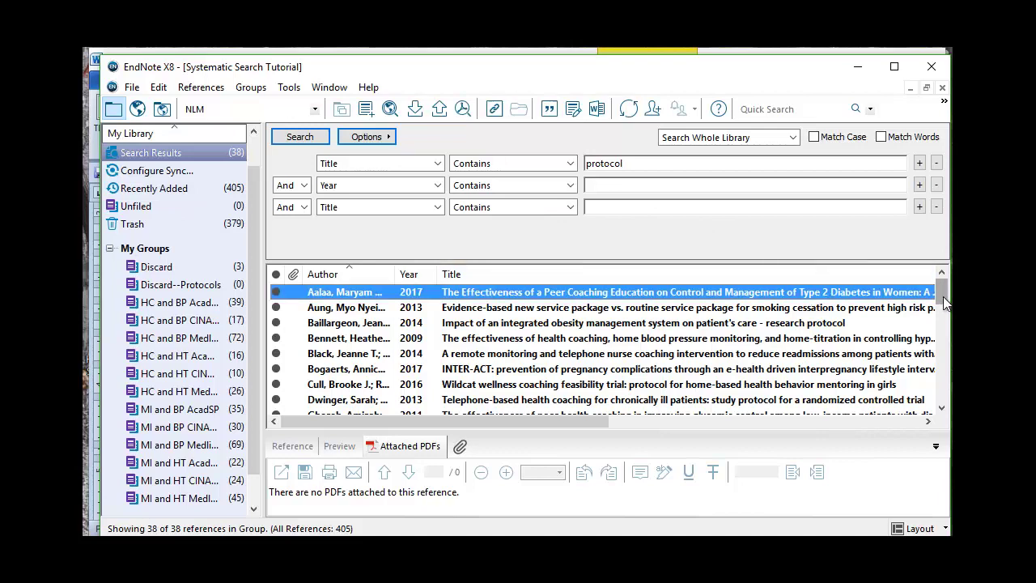
{"action": "scroll", "coordinate": [939, 356], "scroll_direction": "down", "scroll_amount": 10}
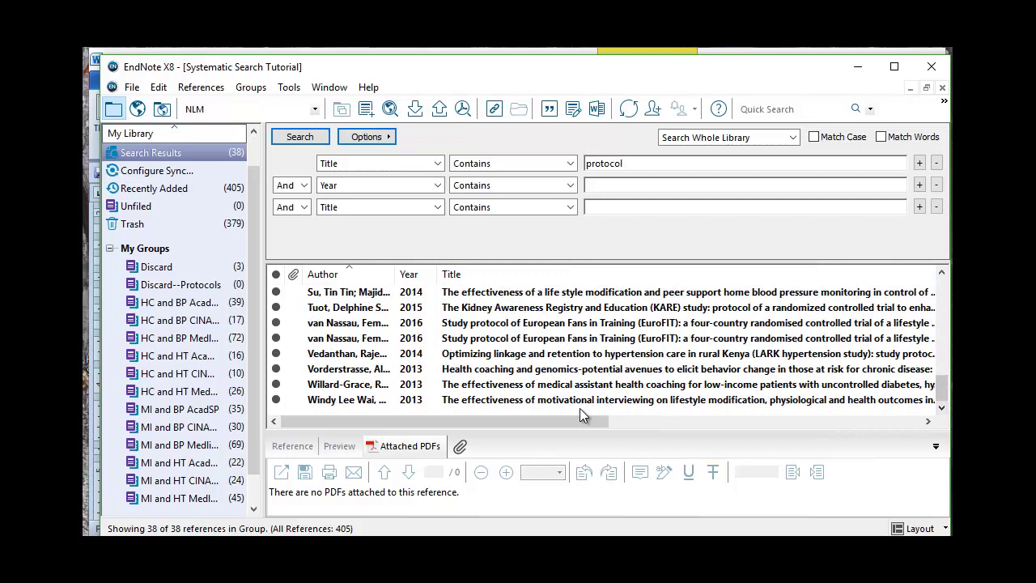
{"action": "left_click", "coordinate": [561, 388], "text": "shift"}
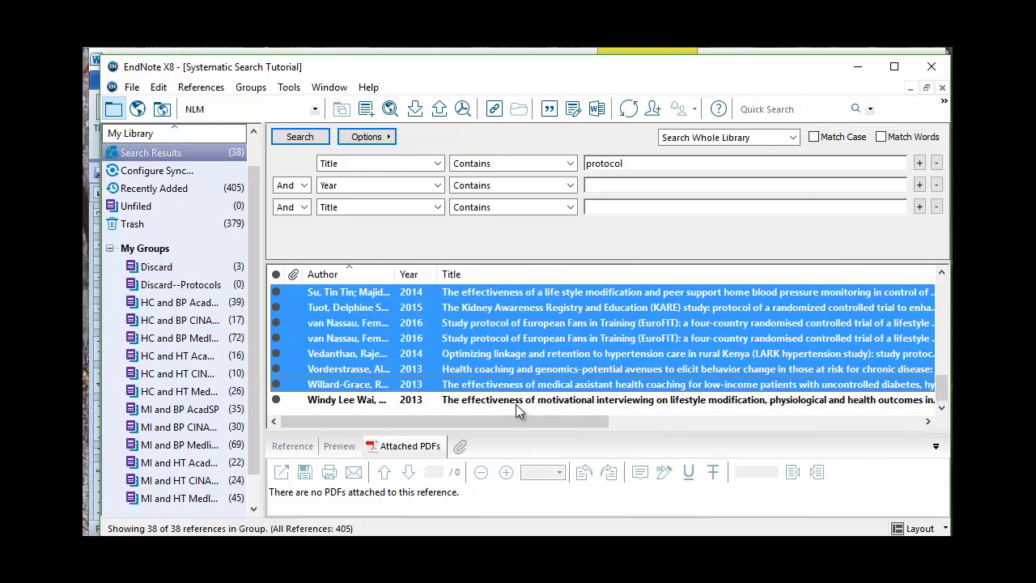
{"action": "left_click", "coordinate": [516, 402], "text": "shift"}
{"action": "left_click_drag", "start_coordinate": [122, 291], "coordinate": [158, 294]}
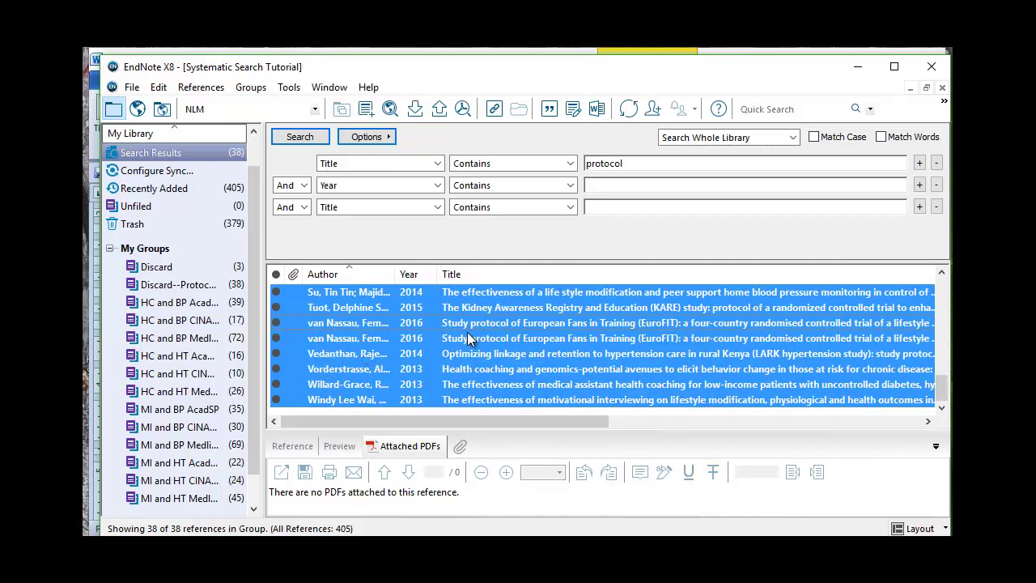
- Move the second copy of the 2016 European Fans in Training (EuroFIT) study protocol reference to the Trash
{"action": "left_click", "coordinate": [376, 340]}
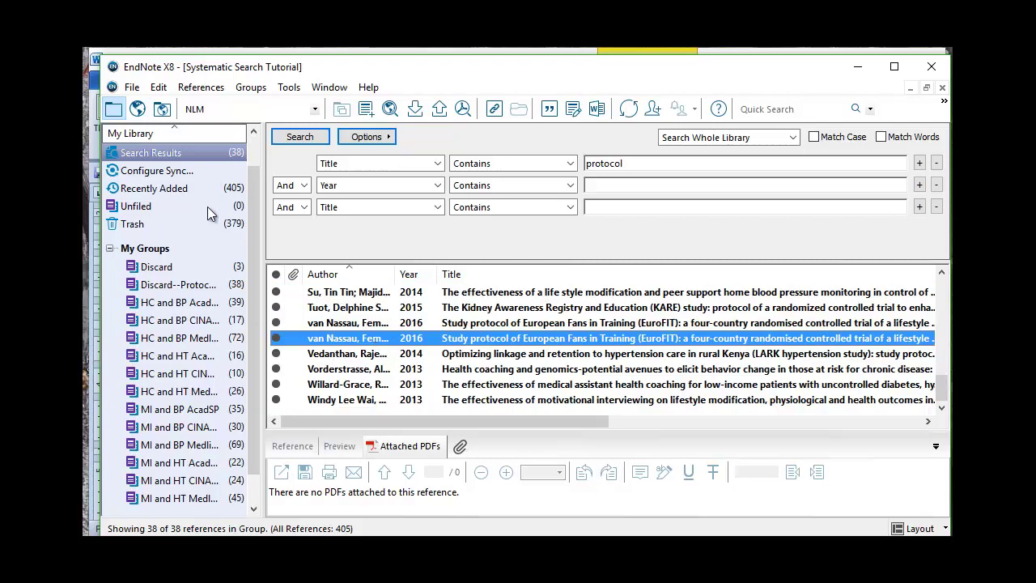
{"action": "right_click", "coordinate": [474, 344]}
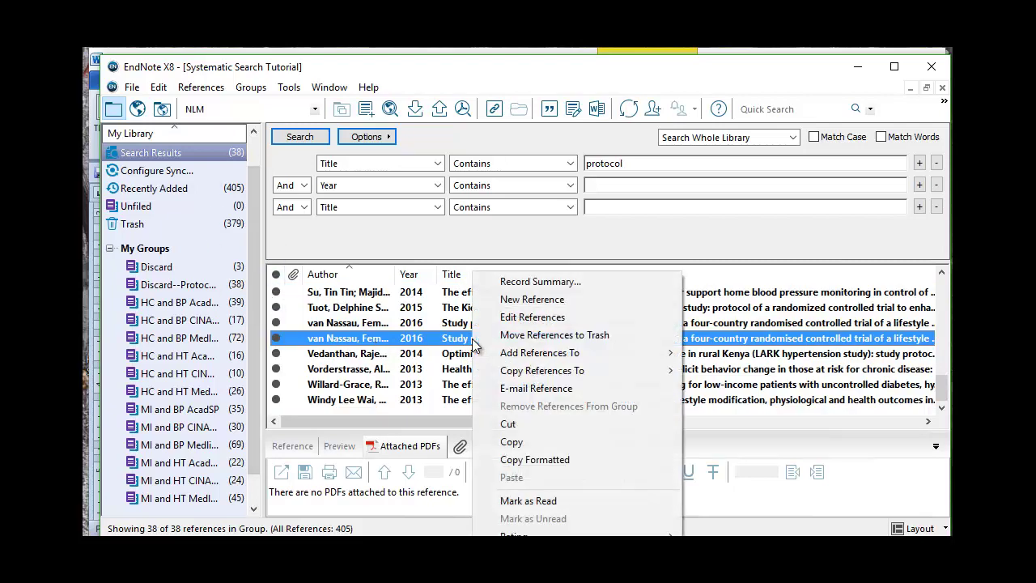
{"action": "left_click", "coordinate": [522, 328]}
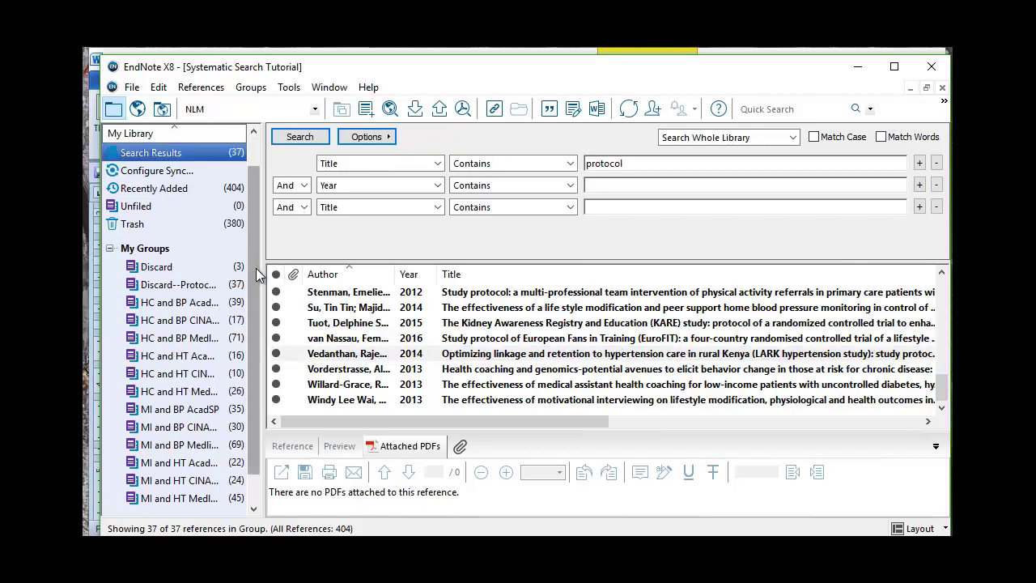
{"action": "scroll", "coordinate": [246, 217], "scroll_direction": "up", "scroll_amount": 1}
- Switch to Word and set Thin the Herd to 404 for Eliminate Duplicates and 401 for Discard
{"action": "left_click", "coordinate": [86, 359]}
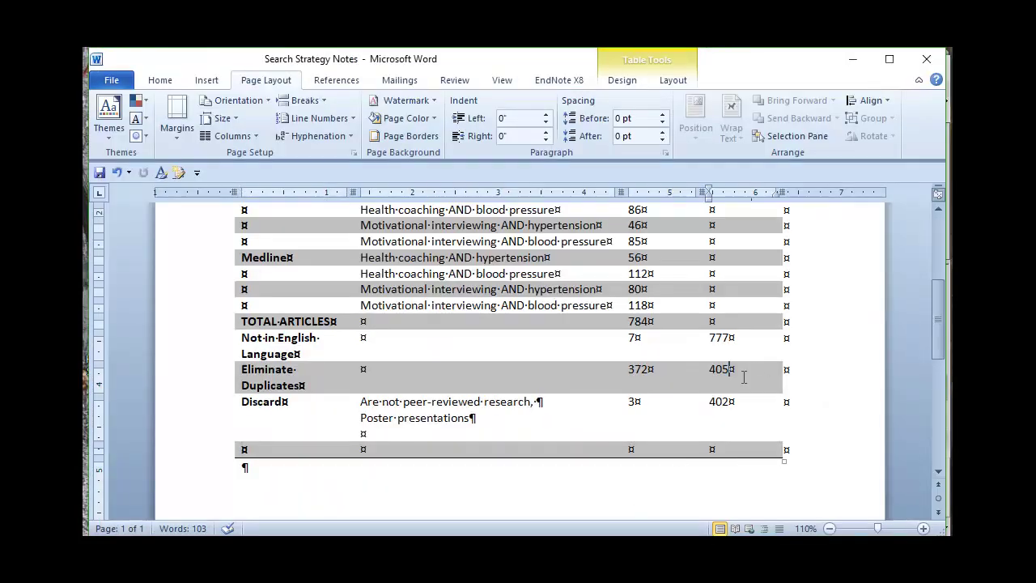
{"action": "key", "text": "BackSpace"}
{"action": "type", "text": "4"}
{"action": "left_click", "coordinate": [738, 412]}
{"action": "type", "text": "1"}
- Fill in the empty last table row with "Study protocols" as the criterion and 37 as the result
{"action": "left_click", "coordinate": [512, 450]}
{"action": "type", "text": "Stu"}
{"action": "type", "text": "y "}
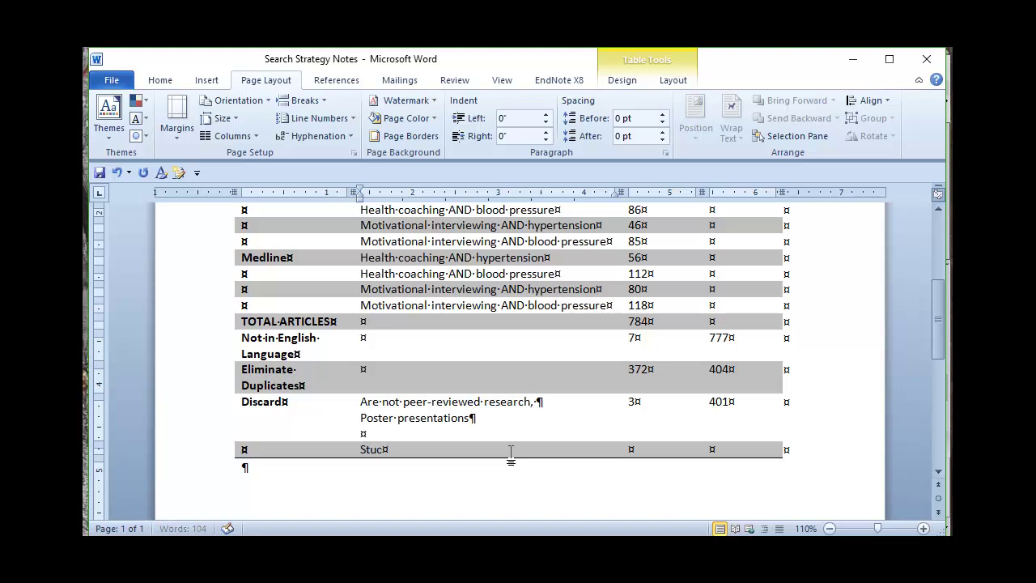
{"action": "type", "text": "dy protocols"}
{"action": "key", "text": "Tab"}
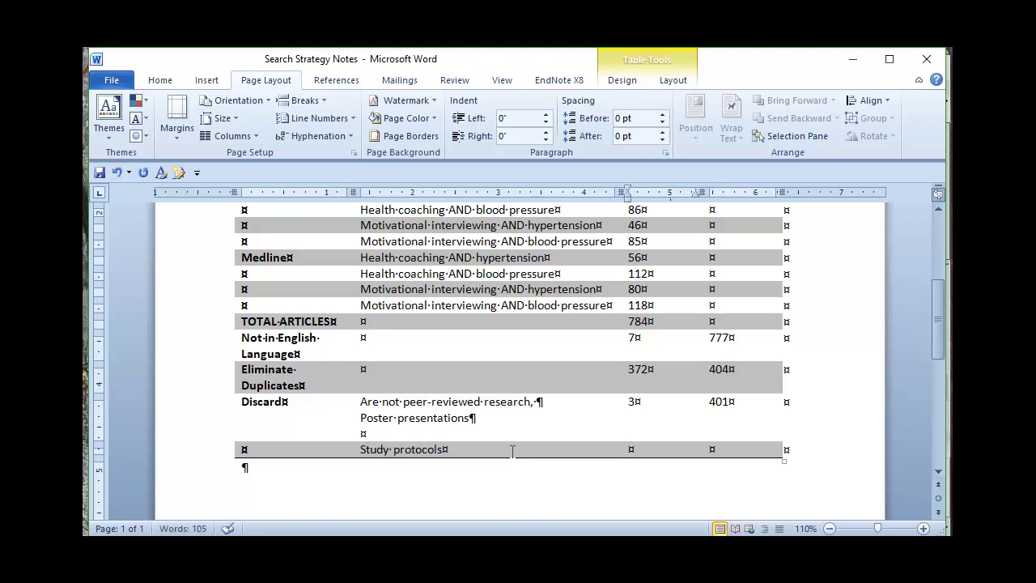
{"action": "type", "text": "37"}
- Switch to EndNote and open the Discard--Protocols group
{"action": "key", "text": "alt+Tab"}
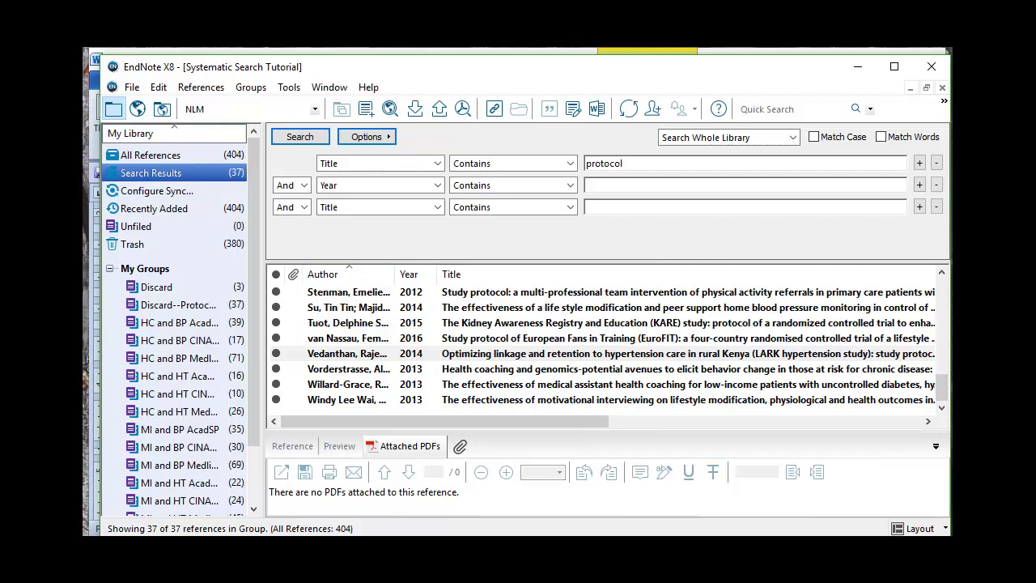
{"action": "left_click", "coordinate": [190, 285]}
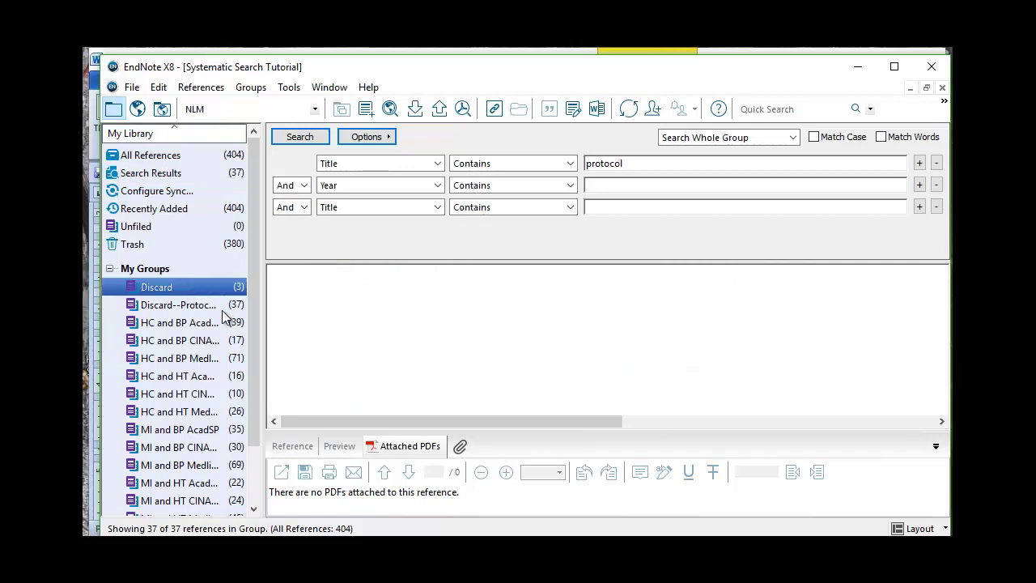
{"action": "left_click", "coordinate": [221, 307]}
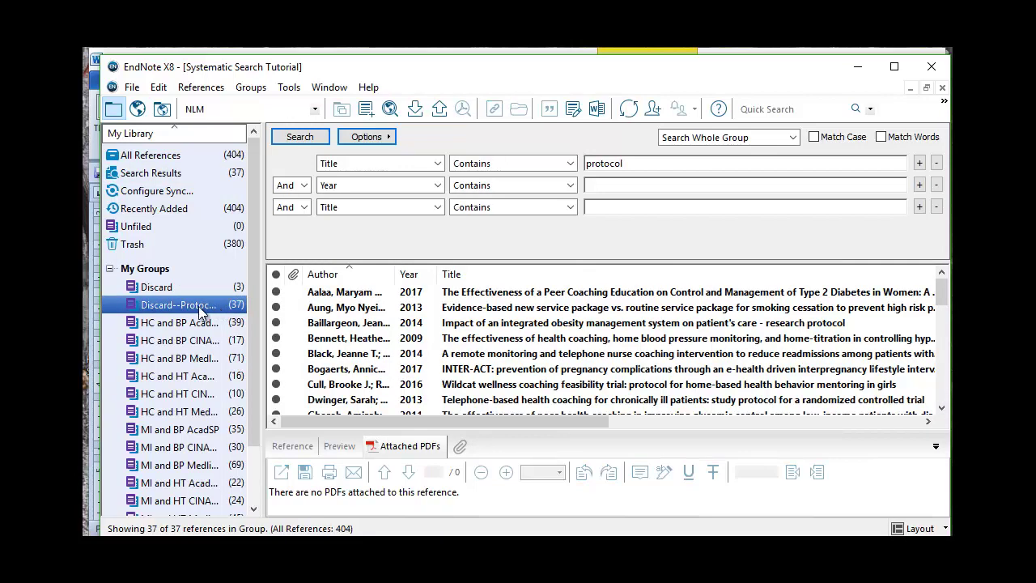
{"action": "right_click", "coordinate": [201, 312]}
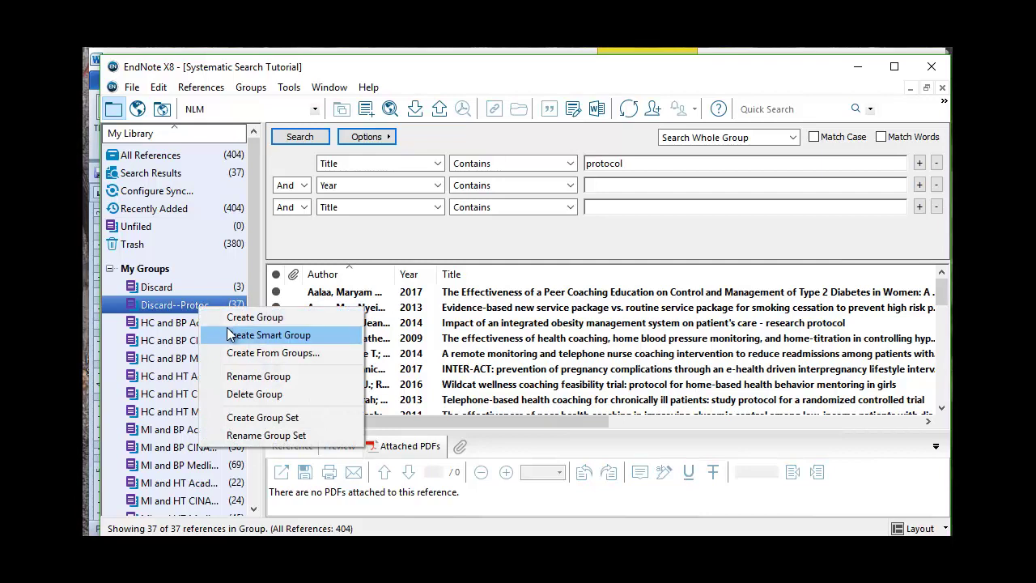
{"action": "left_click", "coordinate": [255, 398]}
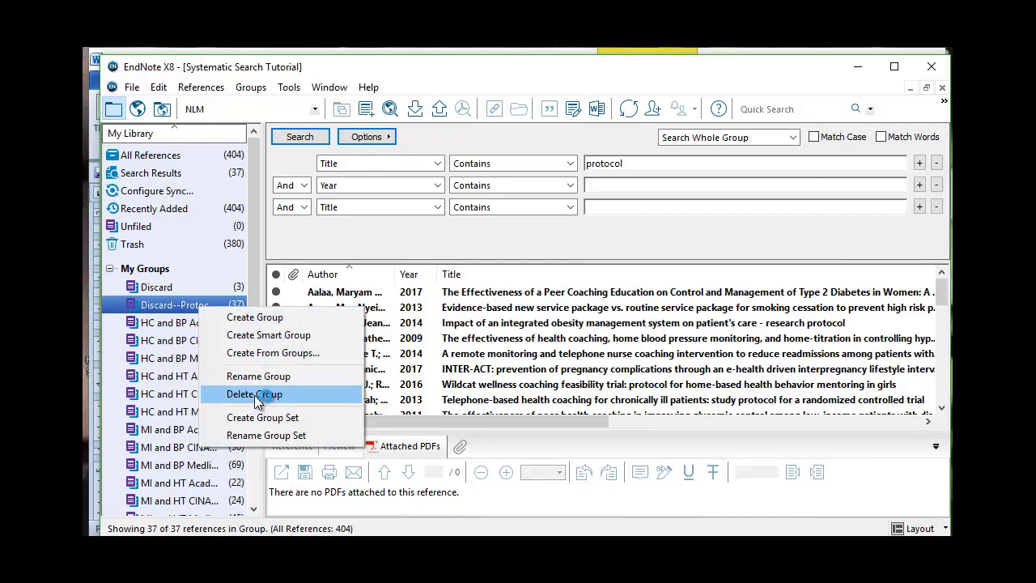
{"action": "left_click", "coordinate": [457, 306]}
- Move all references in the Discard--Protocols group to the Trash
{"action": "left_click", "coordinate": [642, 296]}
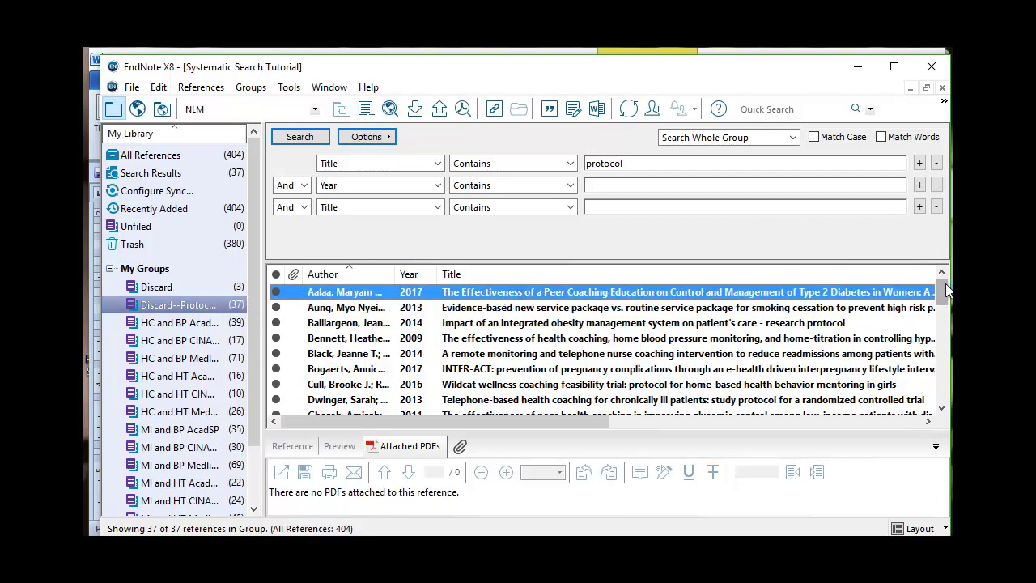
{"action": "left_click_drag", "start_coordinate": [943, 293], "coordinate": [931, 401]}
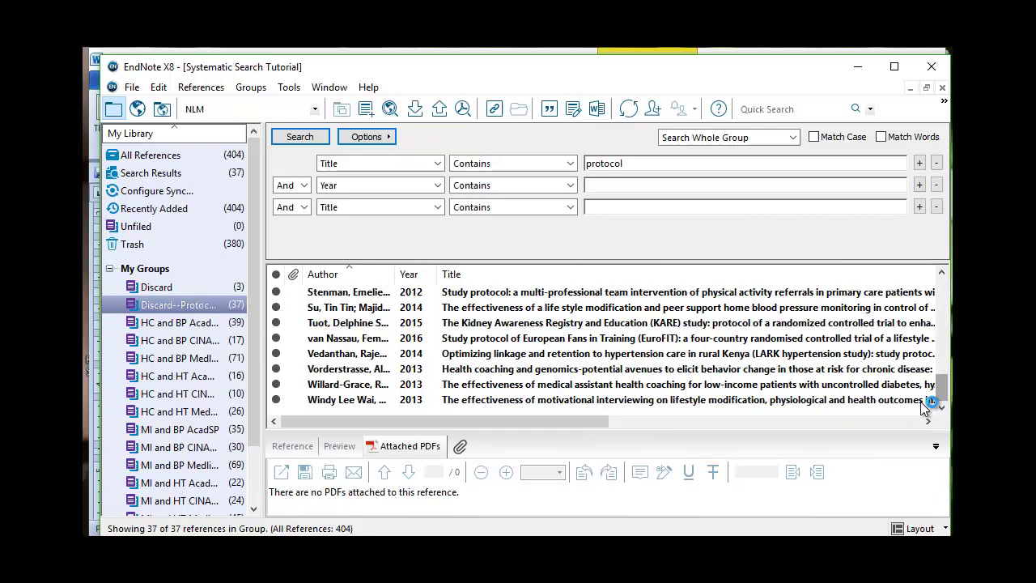
{"action": "left_click", "coordinate": [670, 400], "text": "shift"}
{"action": "right_click", "coordinate": [670, 400]}
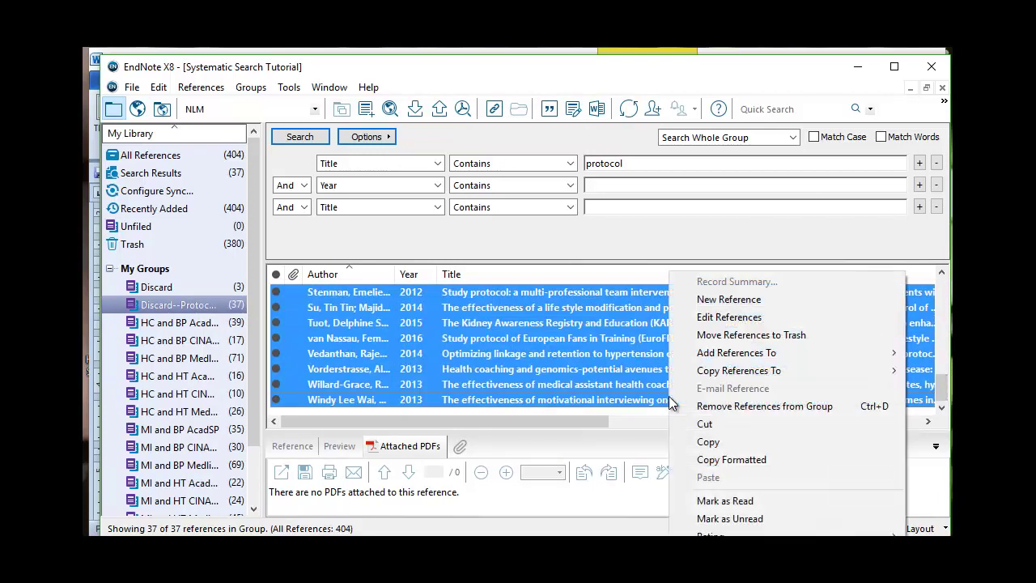
{"action": "left_click", "coordinate": [763, 334]}
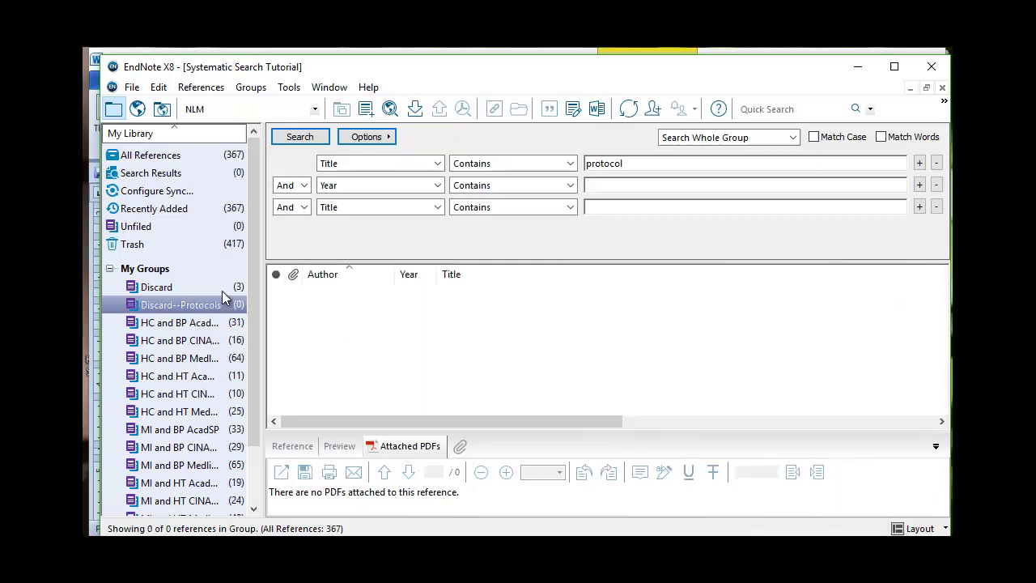
- Move all references in the Discard group, from the 2005 meeting abstracts to "W05-04 - To be confirmed", to the Trash
{"action": "left_click", "coordinate": [199, 286]}
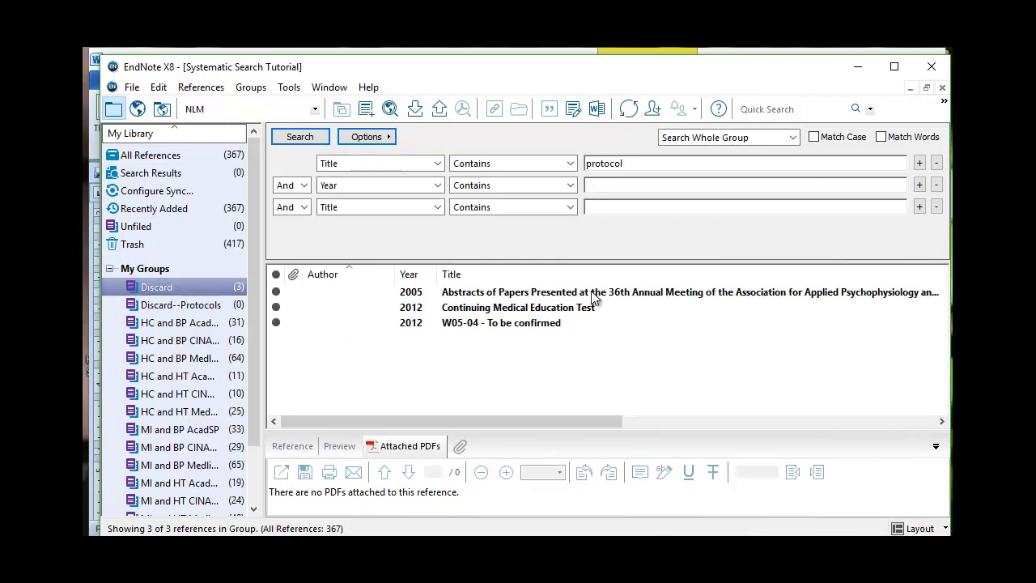
{"action": "left_click", "coordinate": [520, 324], "text": "shift"}
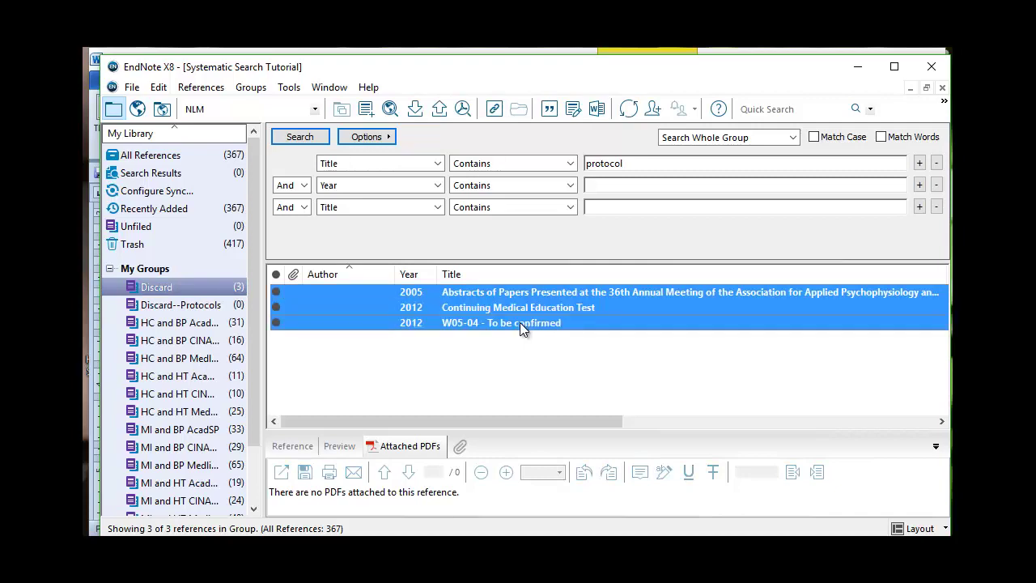
{"action": "right_click", "coordinate": [520, 322]}
{"action": "left_click", "coordinate": [575, 335]}
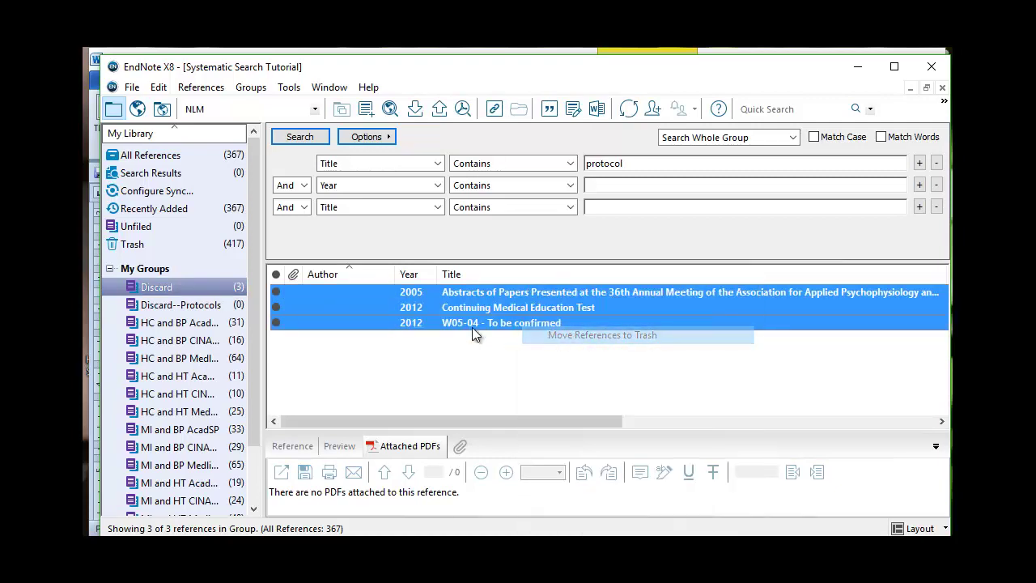
- Show all references in the library and look through the titles after those without authors
{"action": "left_click", "coordinate": [218, 156]}
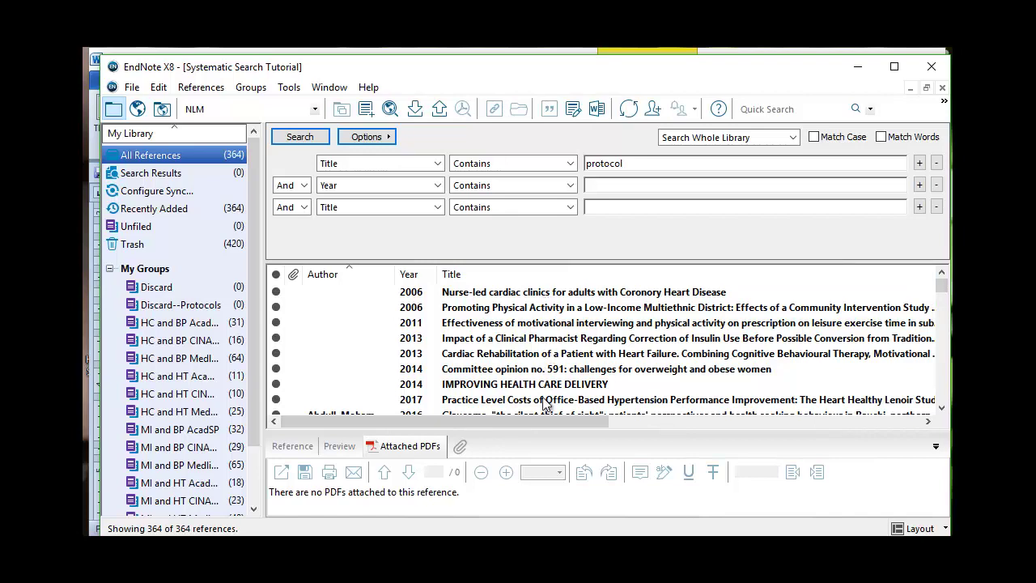
{"action": "left_click", "coordinate": [942, 292]}
{"action": "left_click_drag", "start_coordinate": [940, 292], "coordinate": [890, 297]}
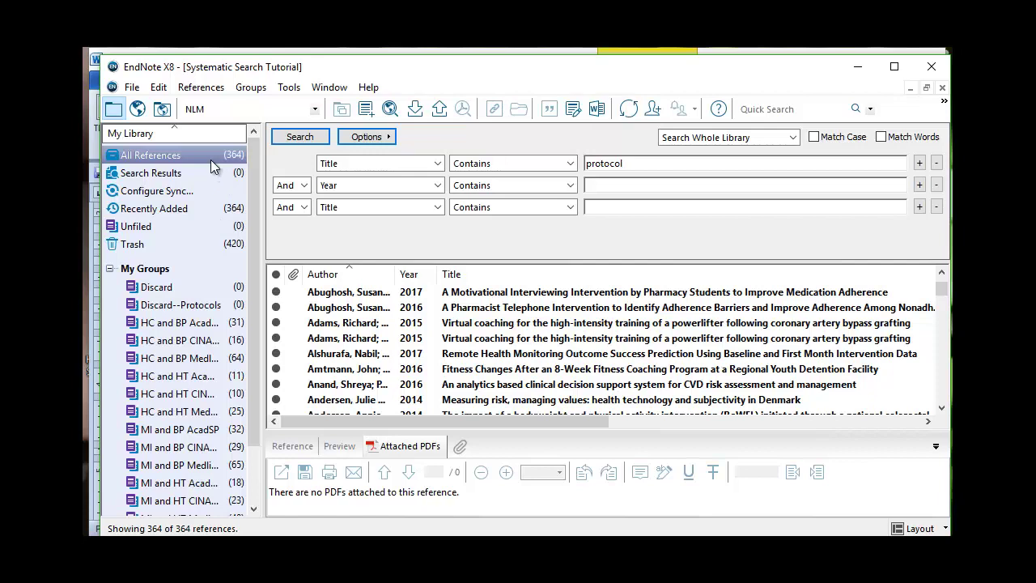
- Run Find Duplicates on the whole library and select the second 2015 reference on virtual coaching of a powerlifter
{"action": "left_click", "coordinate": [201, 87]}
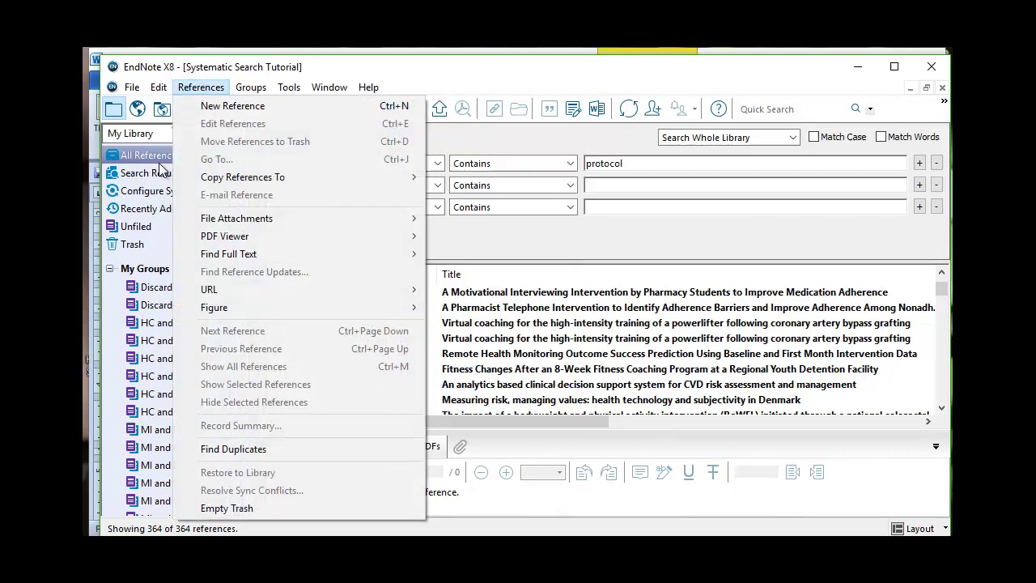
{"action": "left_click", "coordinate": [254, 447]}
{"action": "left_click", "coordinate": [603, 343]}
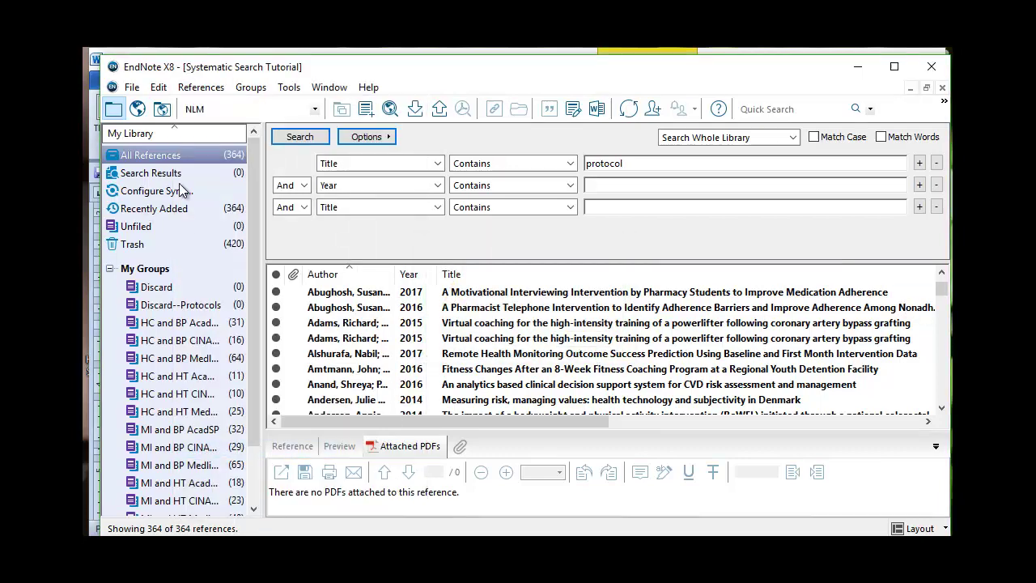
{"action": "left_click", "coordinate": [554, 339]}
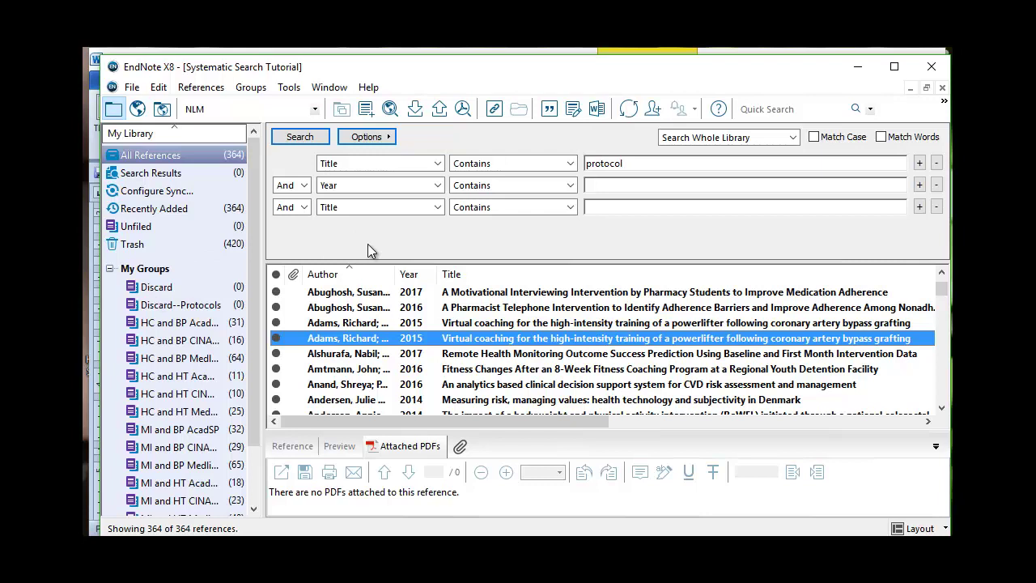
- Search the library for references whose Title contains "review"
{"action": "left_click", "coordinate": [645, 164]}
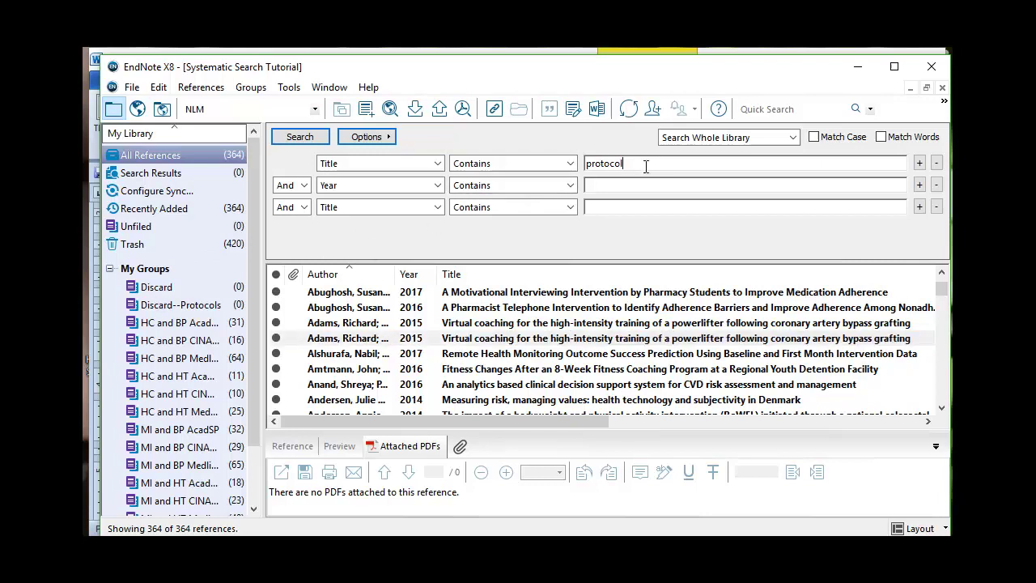
{"action": "left_click_drag", "start_coordinate": [645, 166], "coordinate": [559, 170]}
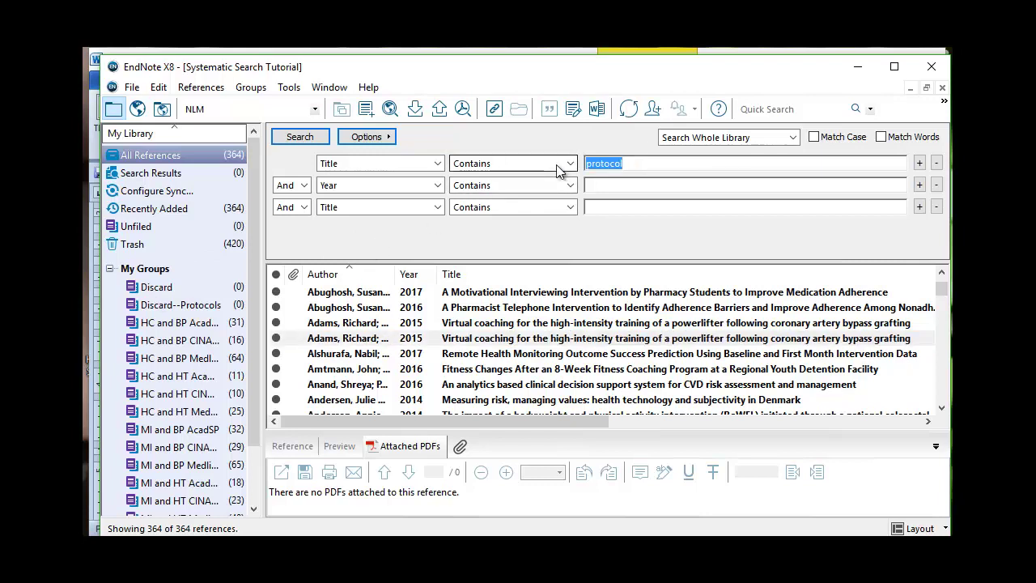
{"action": "type", "text": "review"}
{"action": "left_click", "coordinate": [313, 140]}
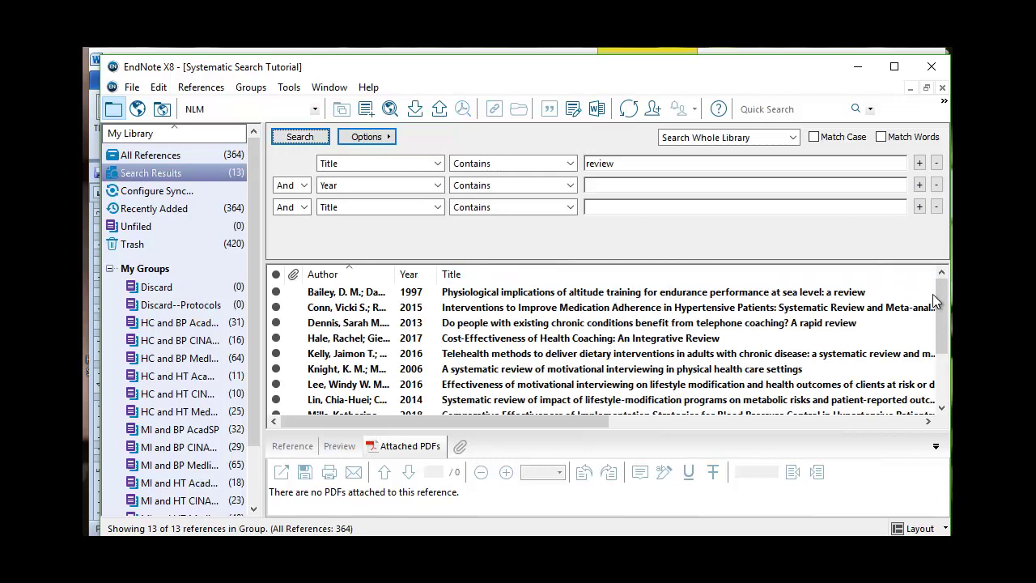
- Move the second copy of the 2014 review "Motivational interviewing with primary care populations" to the Trash
{"action": "left_click_drag", "start_coordinate": [938, 300], "coordinate": [935, 359]}
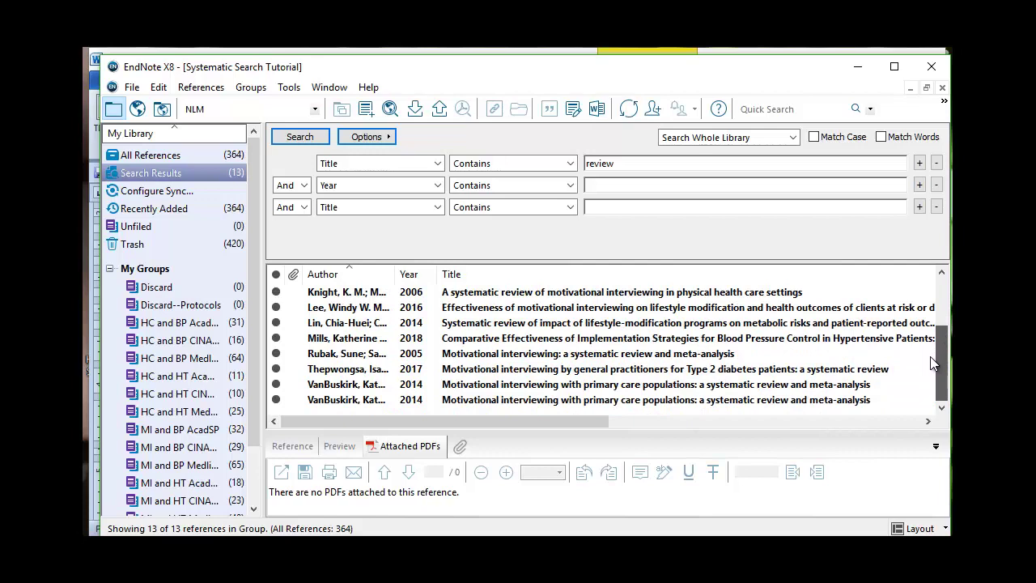
{"action": "left_click", "coordinate": [717, 403]}
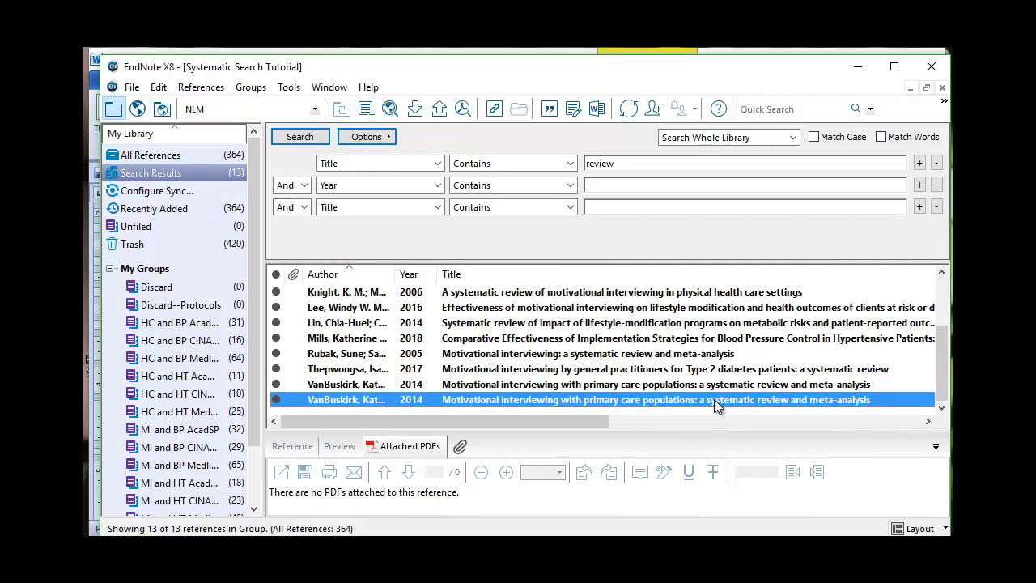
{"action": "right_click", "coordinate": [714, 399]}
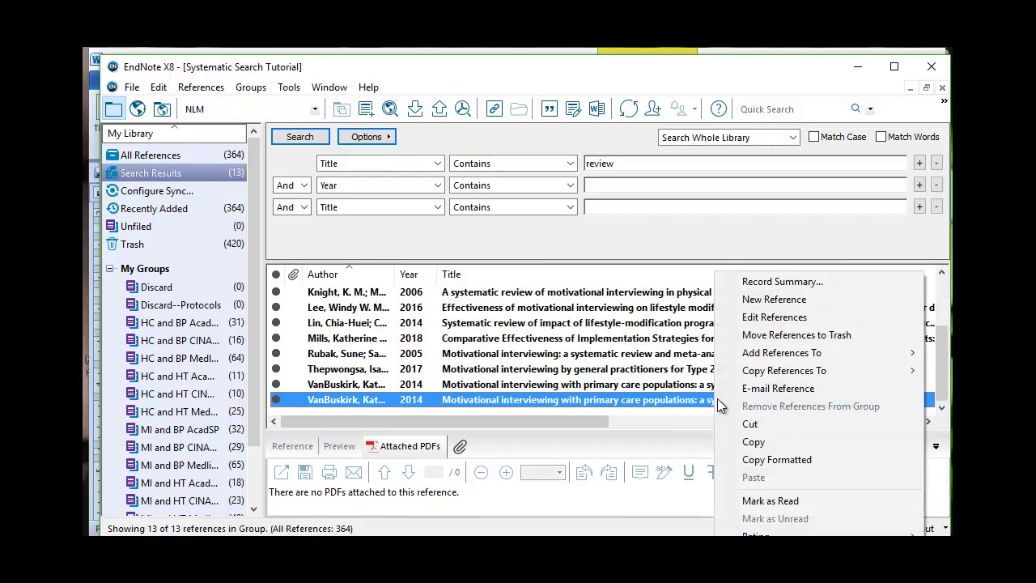
{"action": "left_click", "coordinate": [777, 334]}
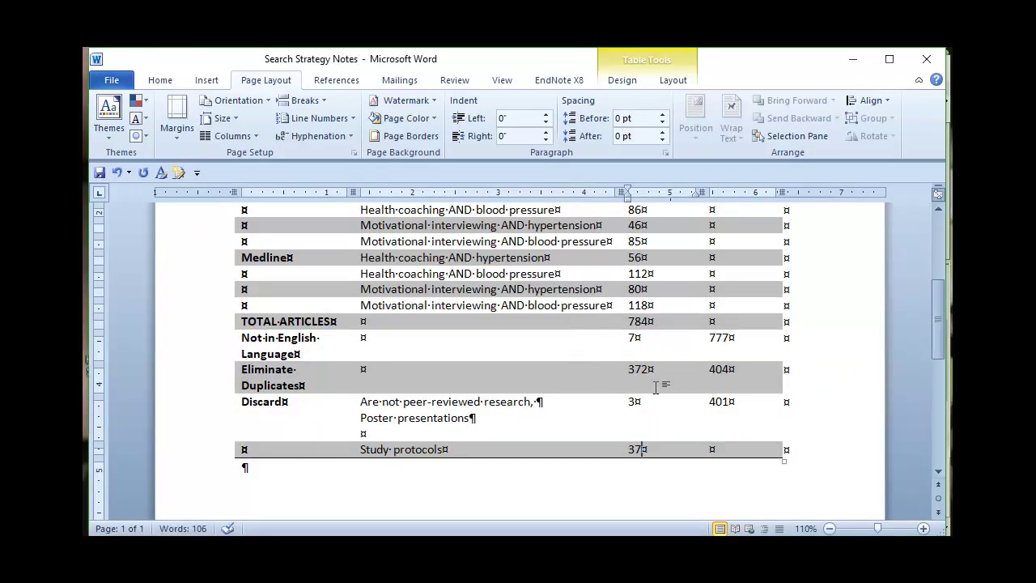
- In the Word search strategy notes, set the Eliminate Duplicates count to 373
{"action": "left_click", "coordinate": [655, 376]}
{"action": "key", "text": "BackSpace"}
{"action": "type", "text": "3"}
- Highlight the remaining totals 404 and 401 in the Eliminate Duplicates and Discard rows in yellow
{"action": "left_click", "coordinate": [749, 378]}
{"action": "double_click", "coordinate": [719, 368]}
{"action": "left_click", "coordinate": [172, 80]}
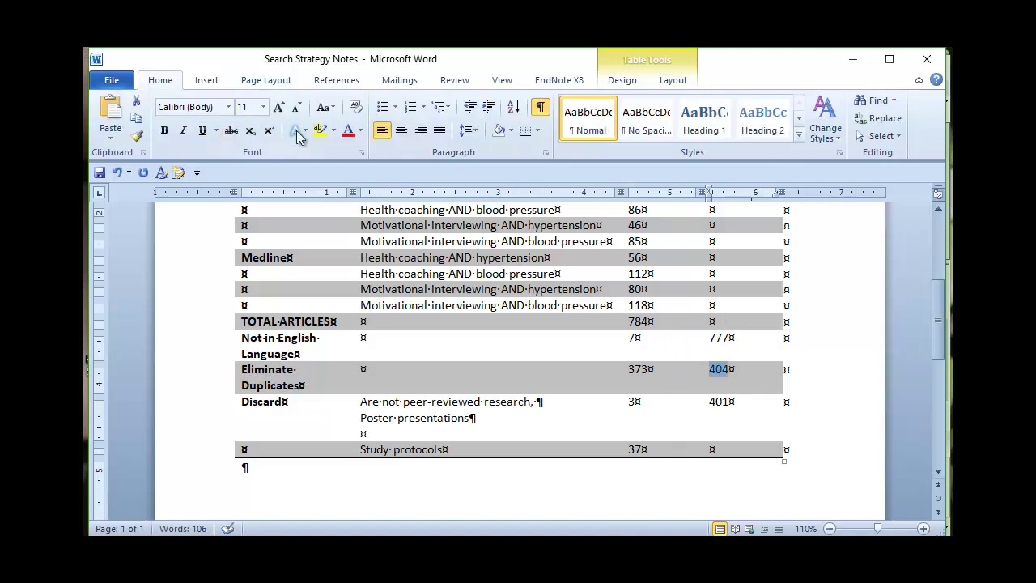
{"action": "left_click", "coordinate": [320, 130]}
{"action": "left_click_drag", "start_coordinate": [730, 402], "coordinate": [708, 402]}
{"action": "left_click", "coordinate": [320, 129]}
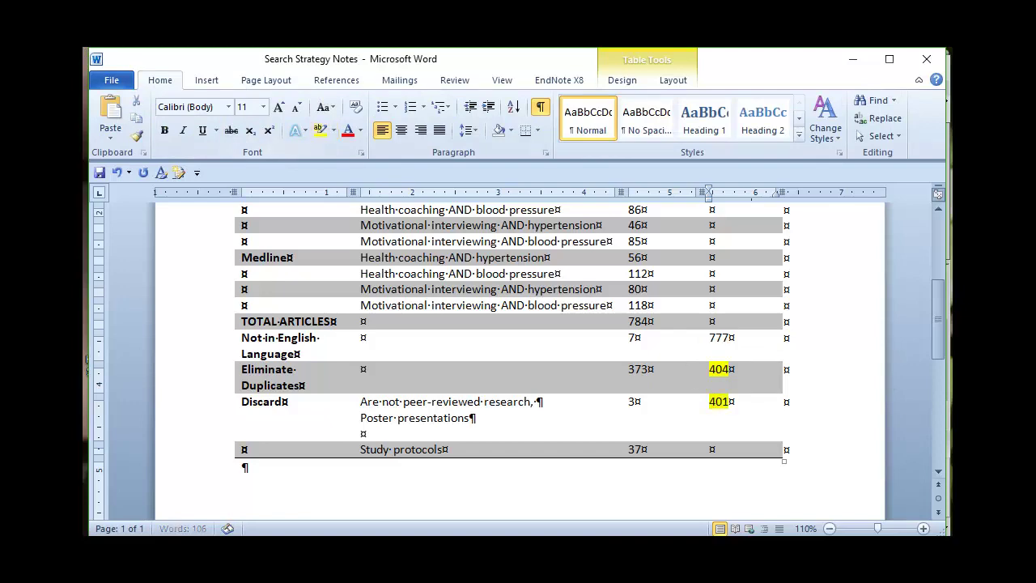
- Switch to EndNote, look through the "review" search results, add all of them to the Discard group and show that group
{"action": "key", "text": "alt+Tab"}
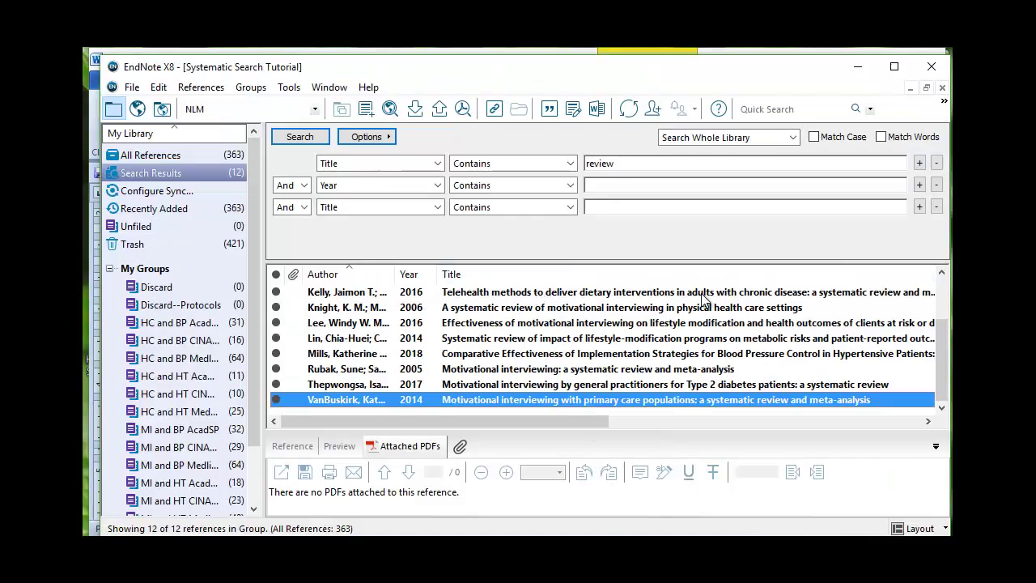
{"action": "left_click_drag", "start_coordinate": [949, 331], "coordinate": [944, 293]}
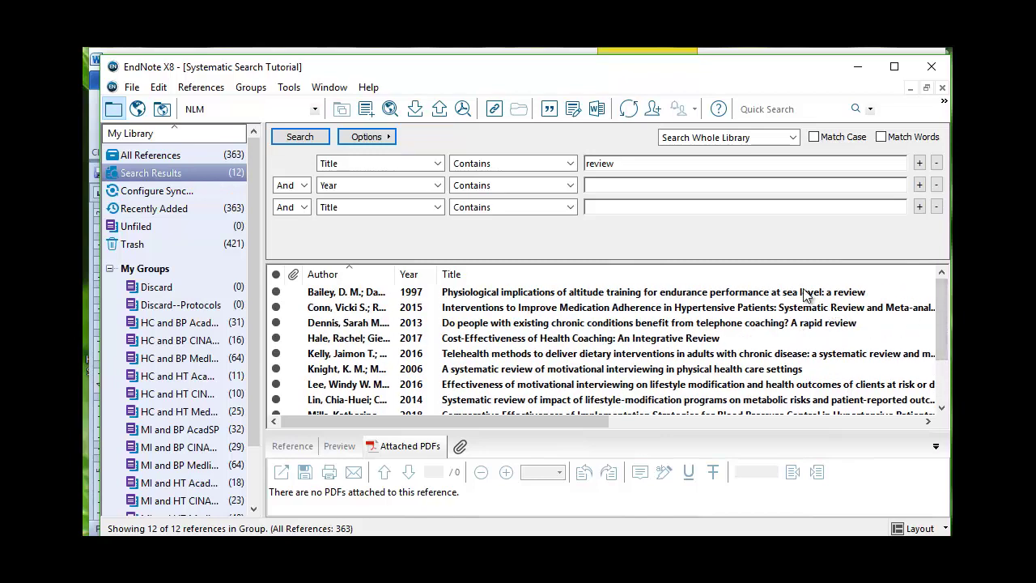
{"action": "left_click_drag", "start_coordinate": [936, 320], "coordinate": [932, 378]}
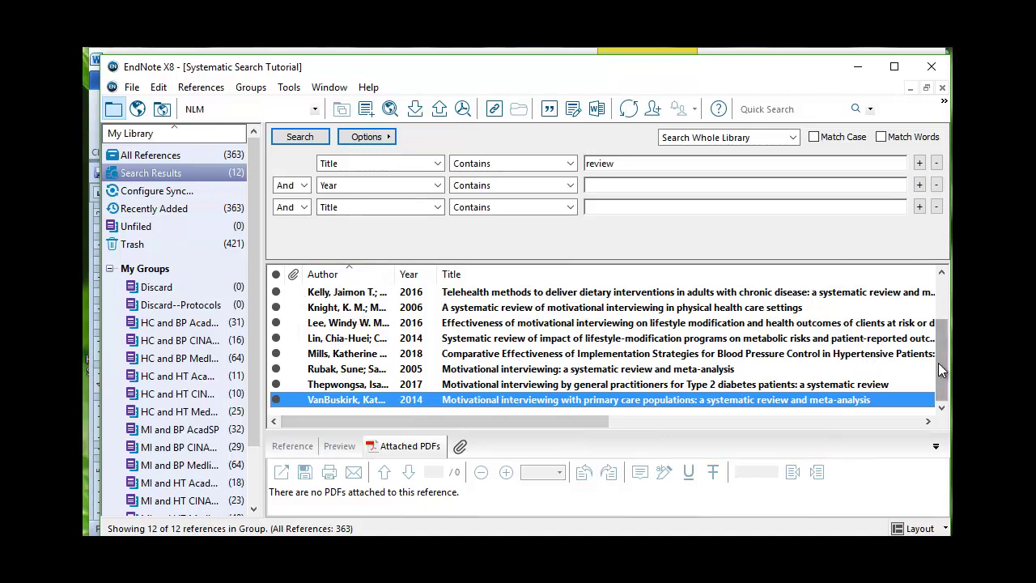
{"action": "left_click", "coordinate": [938, 303]}
{"action": "key", "text": "ctrl+a"}
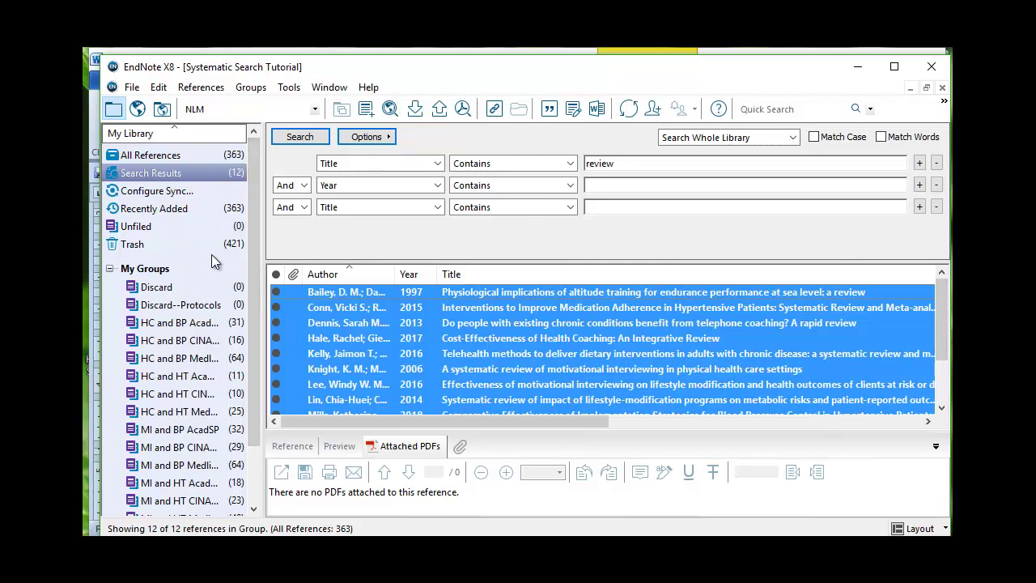
{"action": "left_click_drag", "start_coordinate": [332, 342], "coordinate": [187, 288]}
{"action": "left_click", "coordinate": [198, 286]}
{"action": "right_click", "coordinate": [199, 287]}
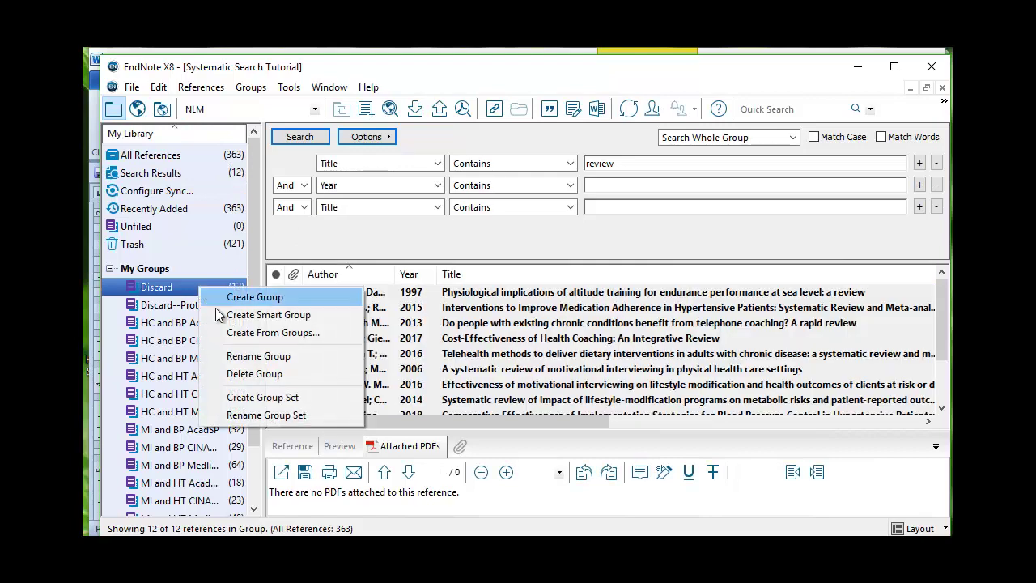
{"action": "key", "text": "Escape"}
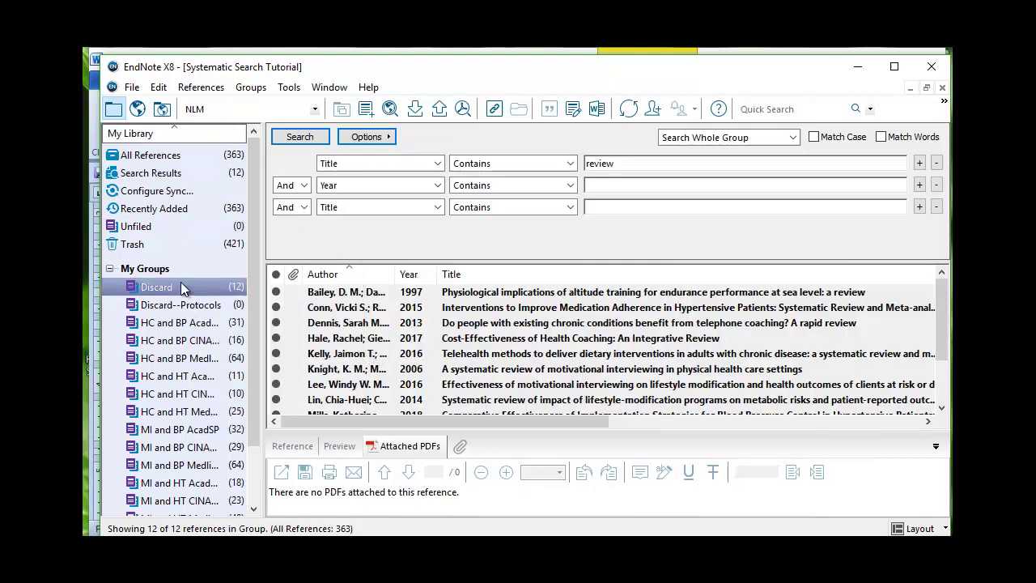
{"action": "left_click", "coordinate": [180, 286]}
{"action": "right_click", "coordinate": [194, 286]}
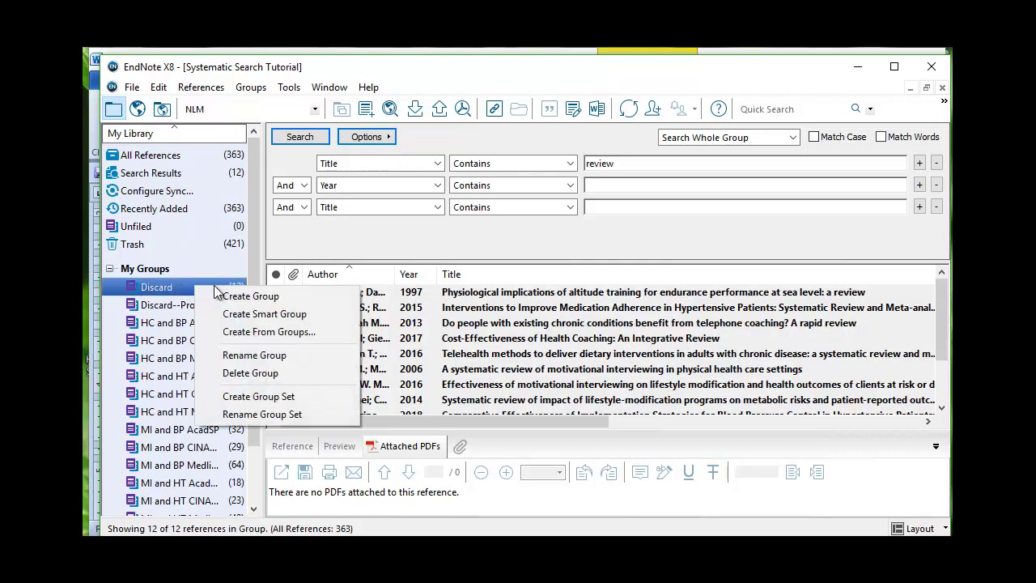
{"action": "key", "text": "Escape"}
- Move all the review references in the Discard group to the Trash
{"action": "key", "text": "Tab"}
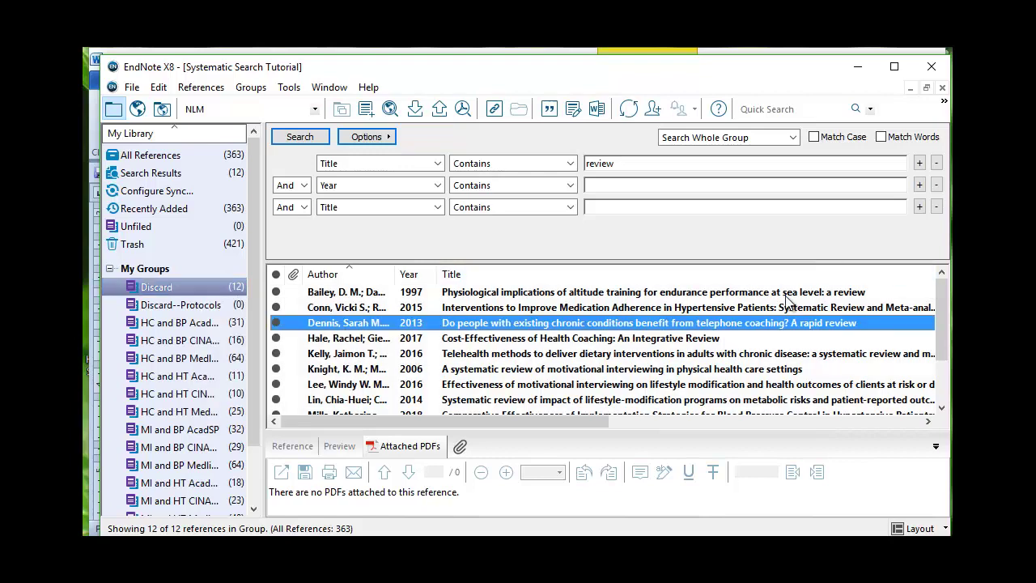
{"action": "key", "text": "Home"}
{"action": "scroll", "coordinate": [741, 403], "scroll_direction": "down", "scroll_amount": 2}
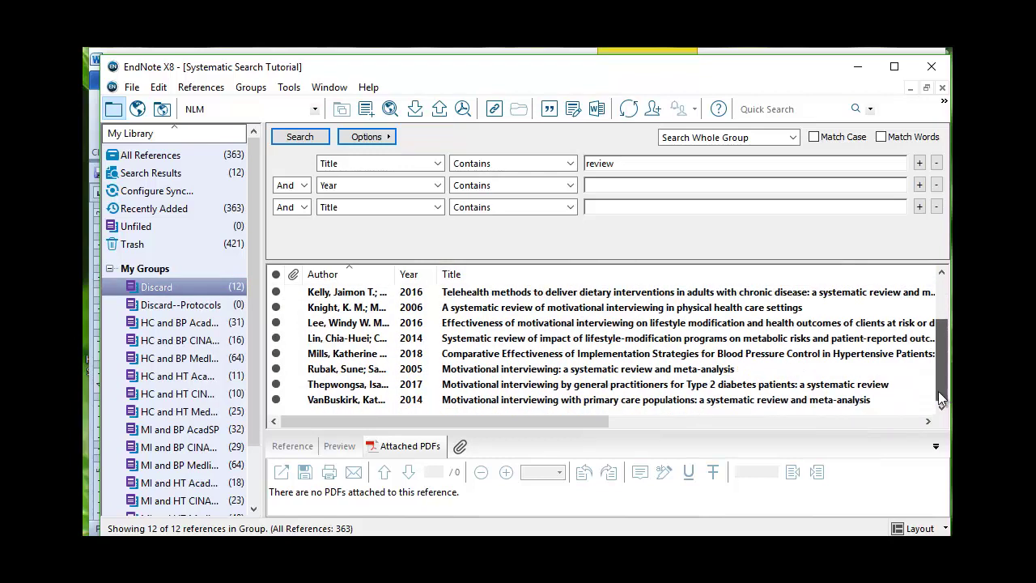
{"action": "key", "text": "ctrl+a"}
{"action": "right_click", "coordinate": [740, 402]}
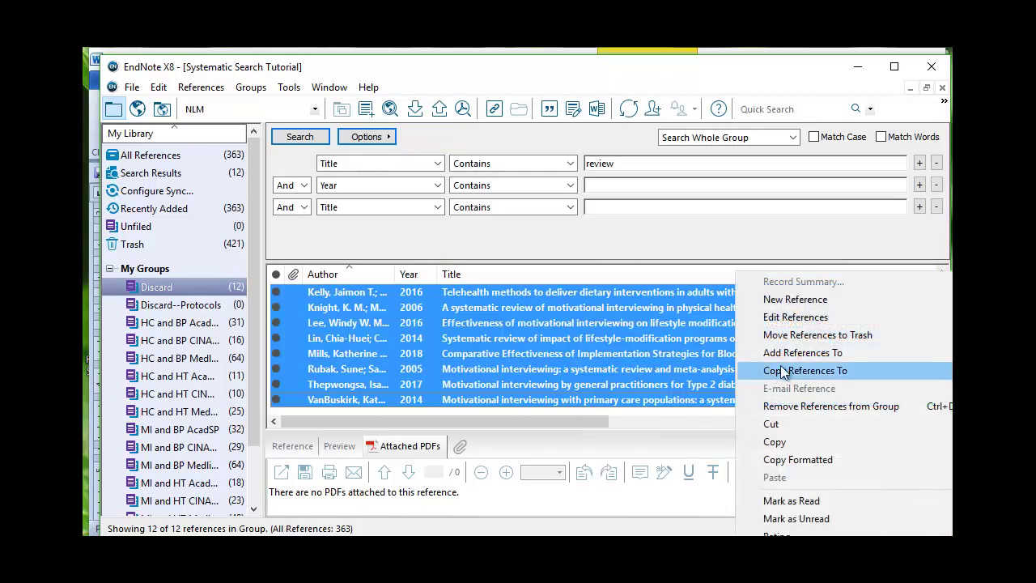
{"action": "left_click", "coordinate": [809, 335]}
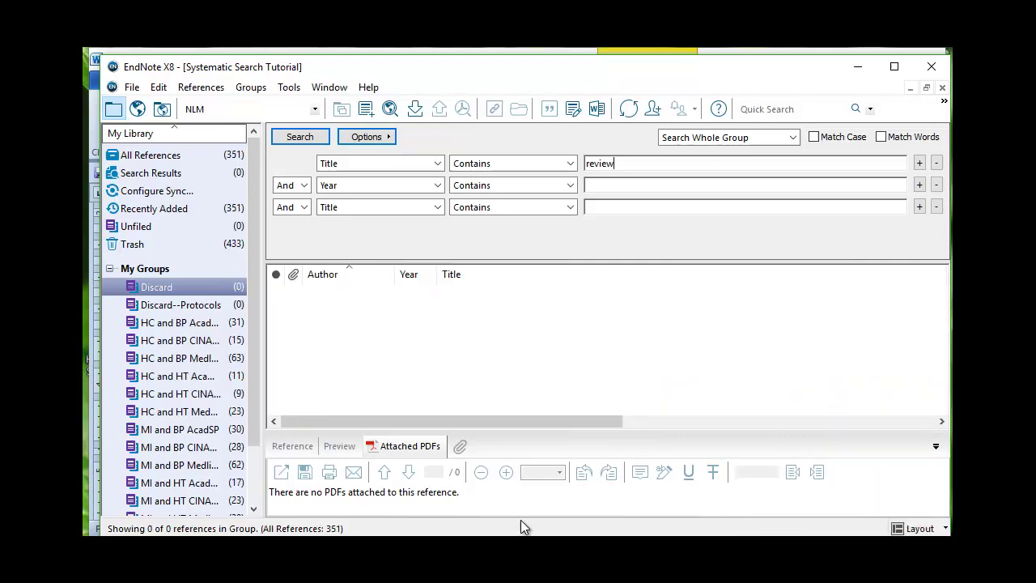
- Show all references sorted by ascending year and select the undated "Do corporate wellness programs really work?"
{"action": "left_click", "coordinate": [202, 156]}
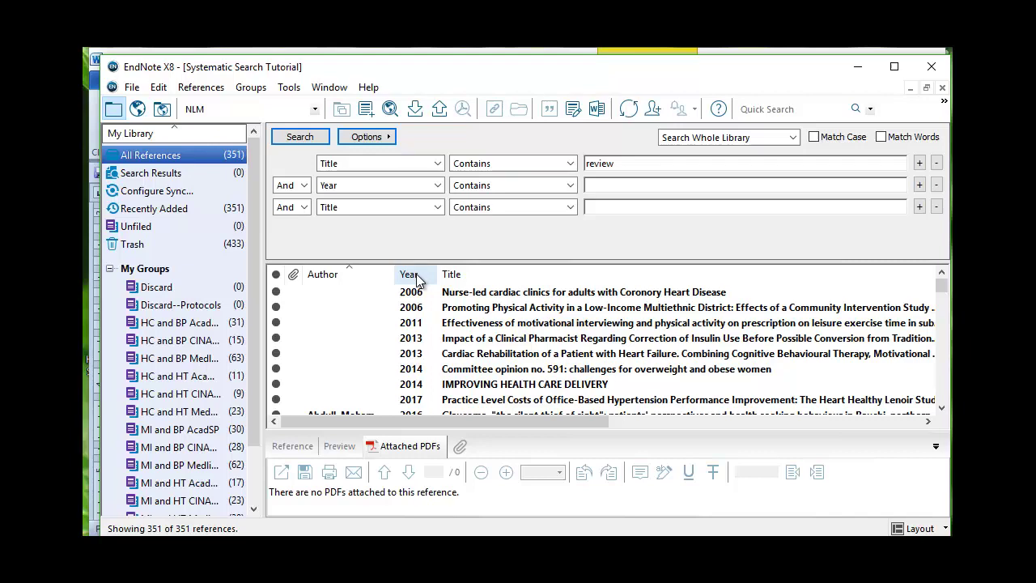
{"action": "left_click", "coordinate": [416, 279]}
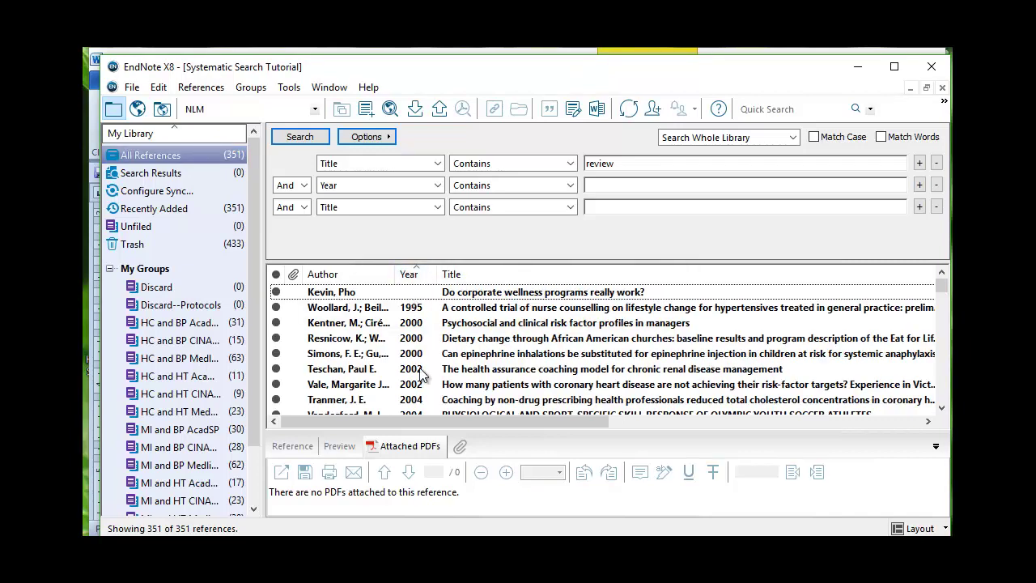
{"action": "left_click", "coordinate": [504, 298]}
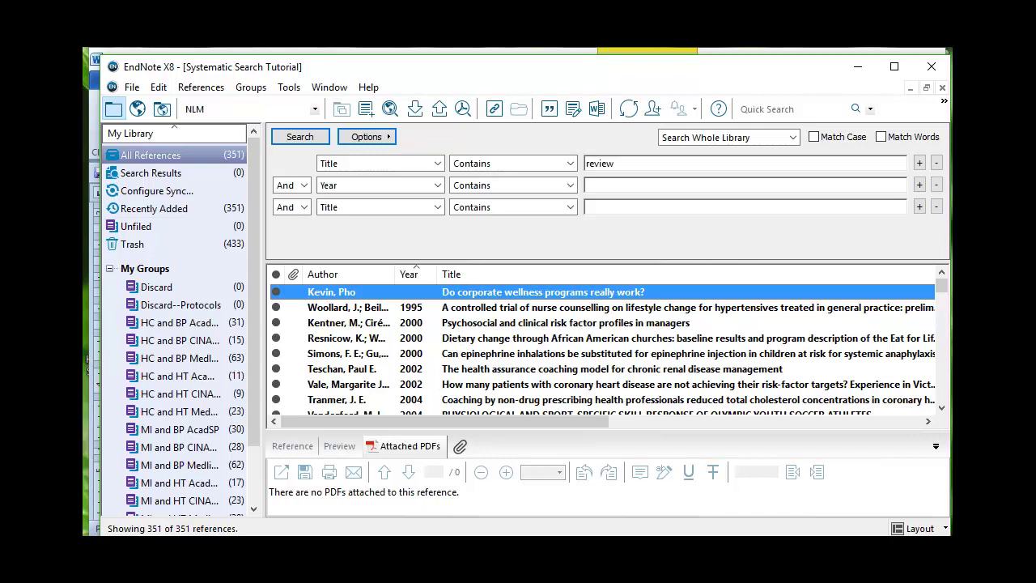
- Switch to Word and add a table row below Study protocols with the criterion "Review articles"
{"action": "key", "text": "alt+Tab"}
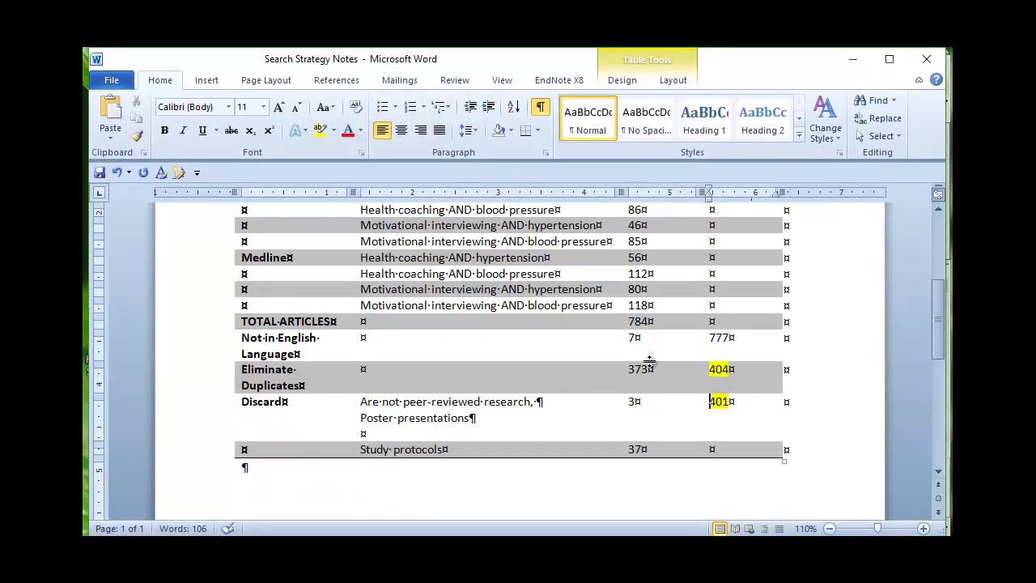
{"action": "double_click", "coordinate": [647, 371]}
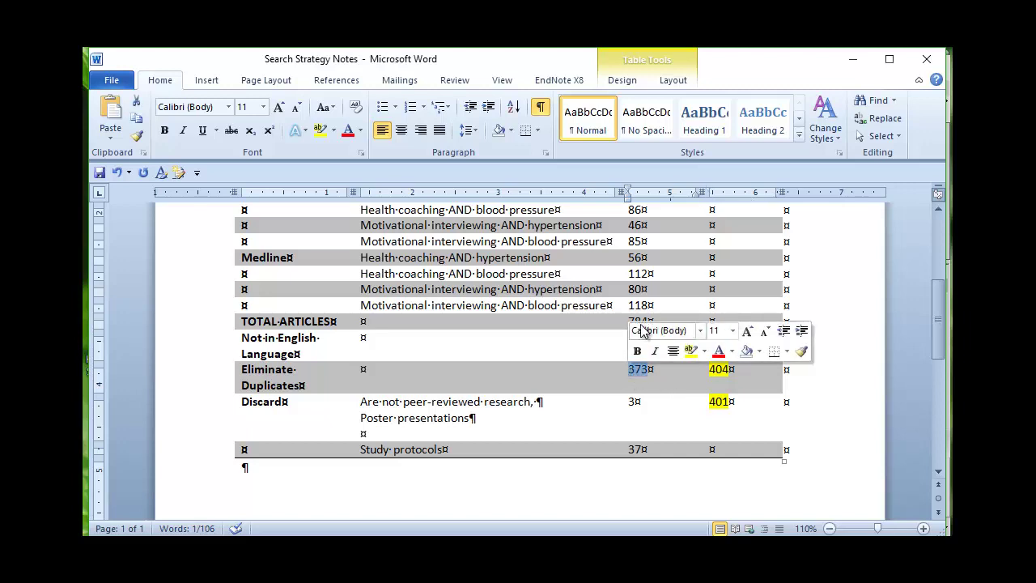
{"action": "left_click", "coordinate": [658, 322]}
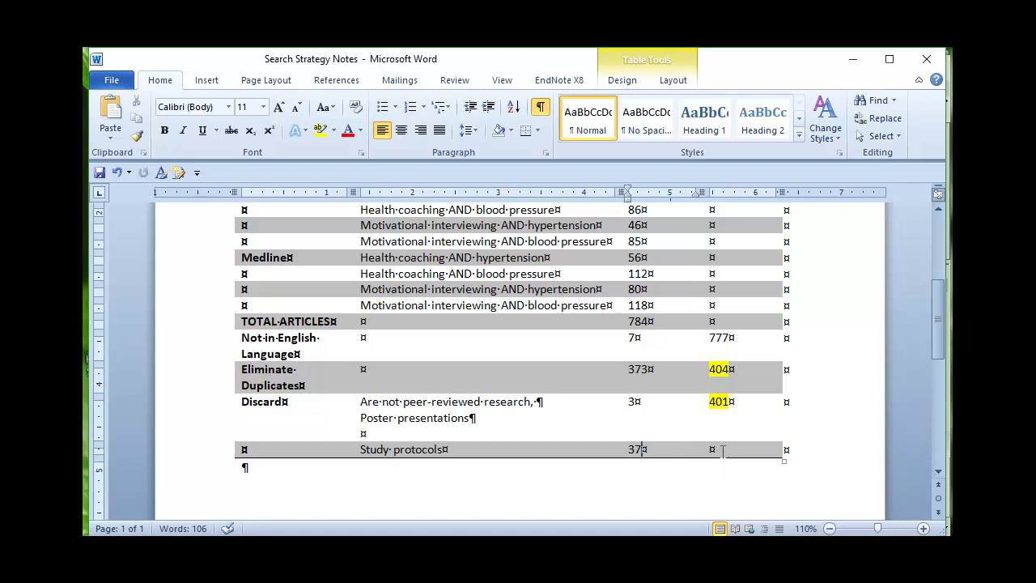
{"action": "key", "text": "Tab"}
{"action": "key", "text": "Tab"}
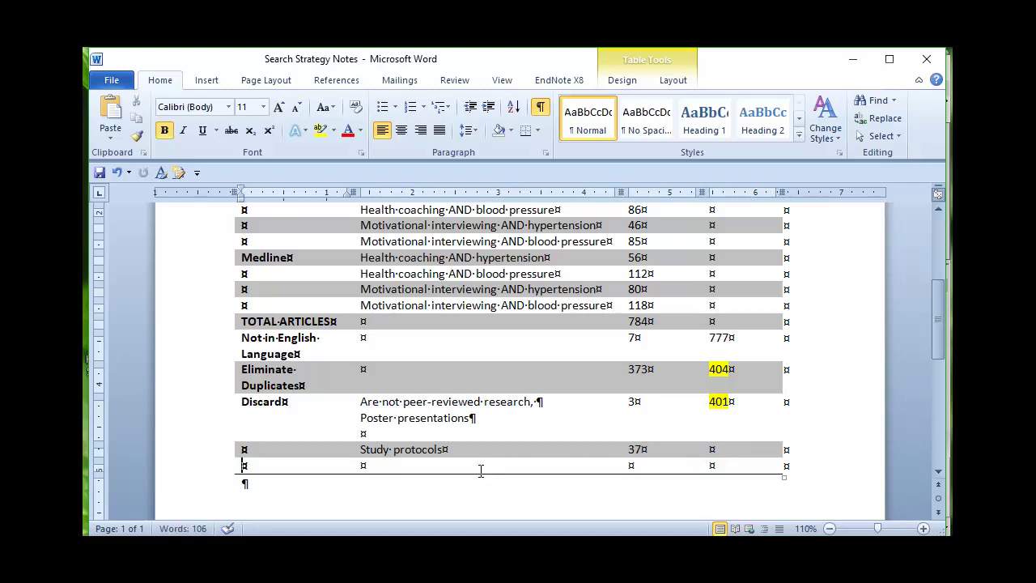
{"action": "left_click", "coordinate": [479, 462]}
{"action": "type", "text": "Revie"}
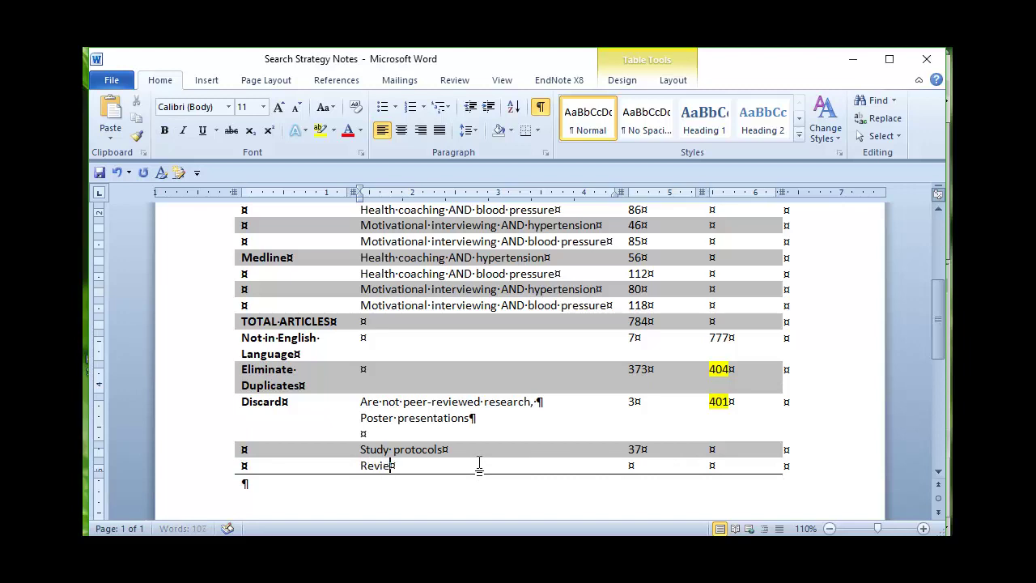
{"action": "type", "text": "w articles"}
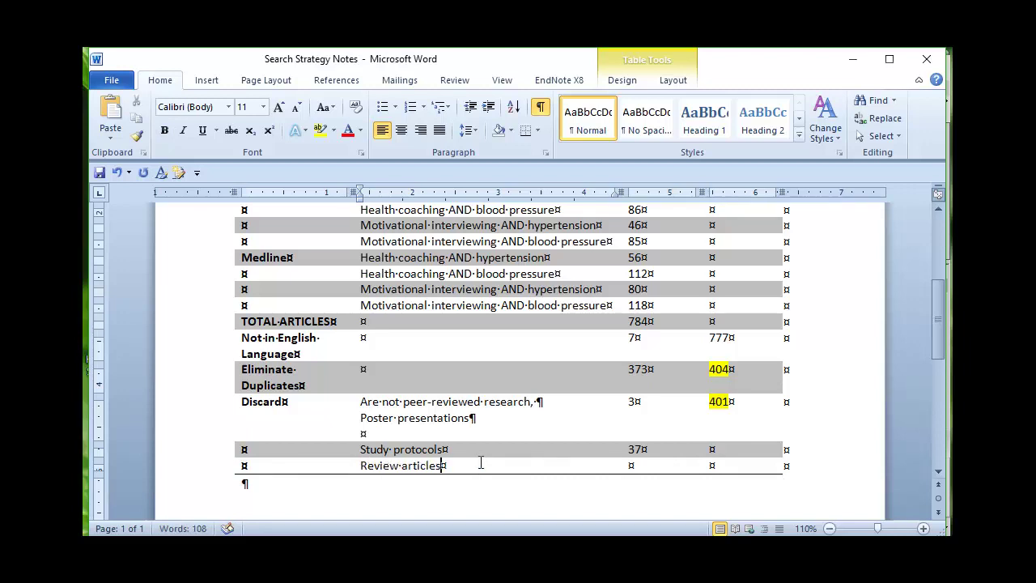
- Add a row with the criterion "Overviews" below Review articles, followed by an empty row at the end of the table
{"action": "key", "text": "Tab"}
{"action": "key", "text": "Tab"}
{"action": "key", "text": "Tab"}
{"action": "key", "text": "Tab"}
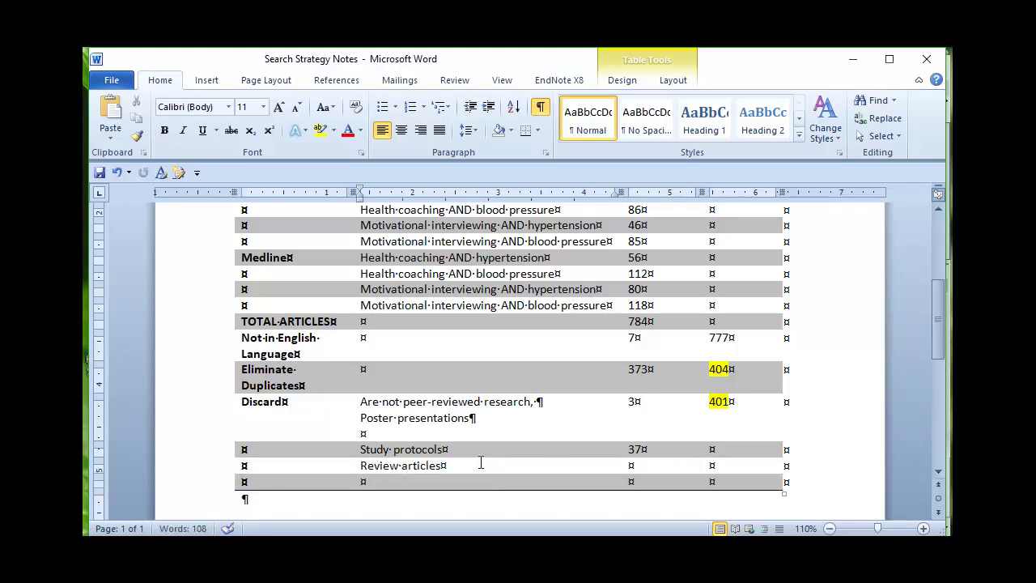
{"action": "type", "text": "Overviews"}
{"action": "key", "text": "Tab"}
{"action": "key", "text": "Tab"}
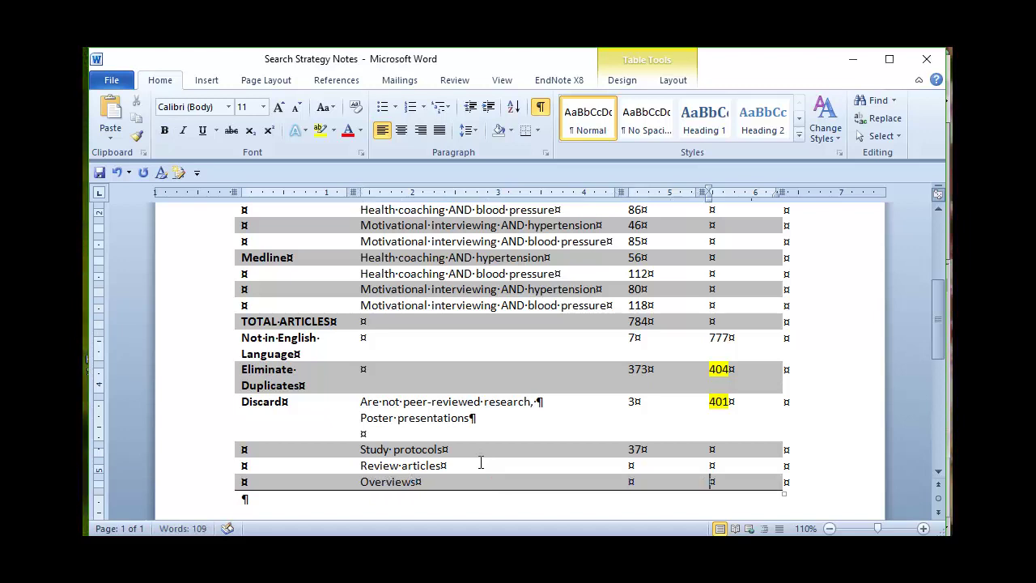
{"action": "key", "text": "Tab"}
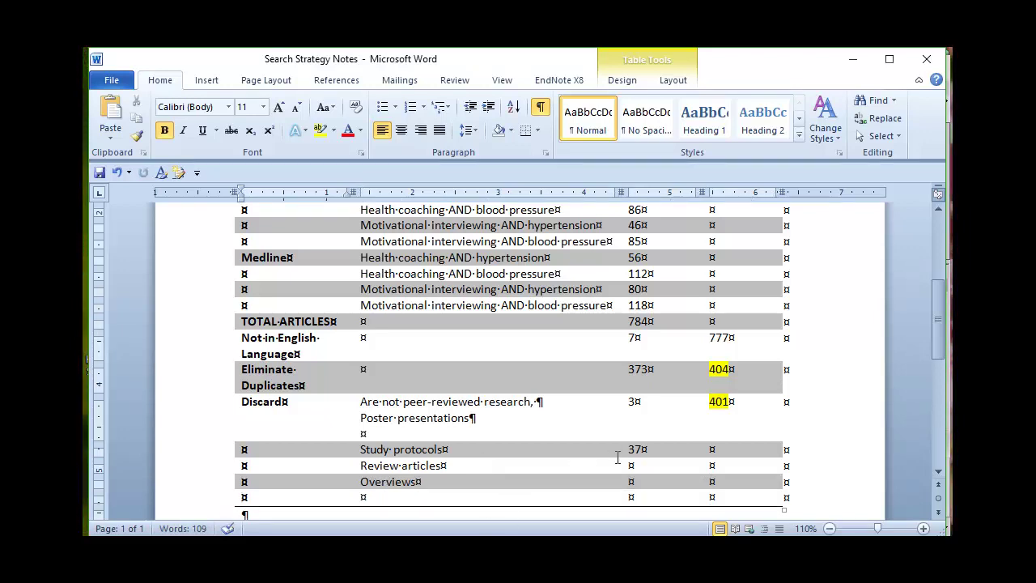
{"action": "left_click", "coordinate": [705, 496]}
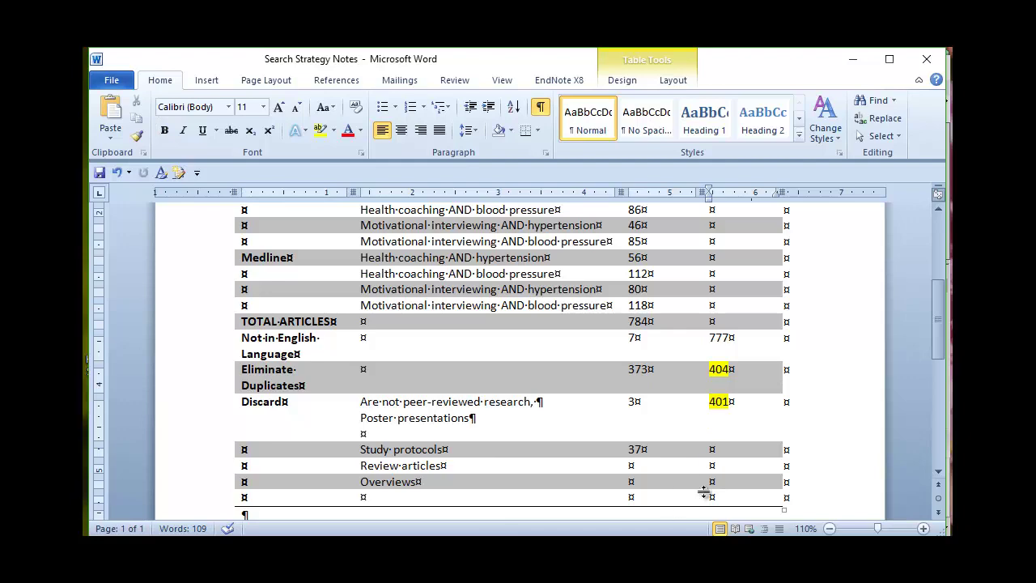